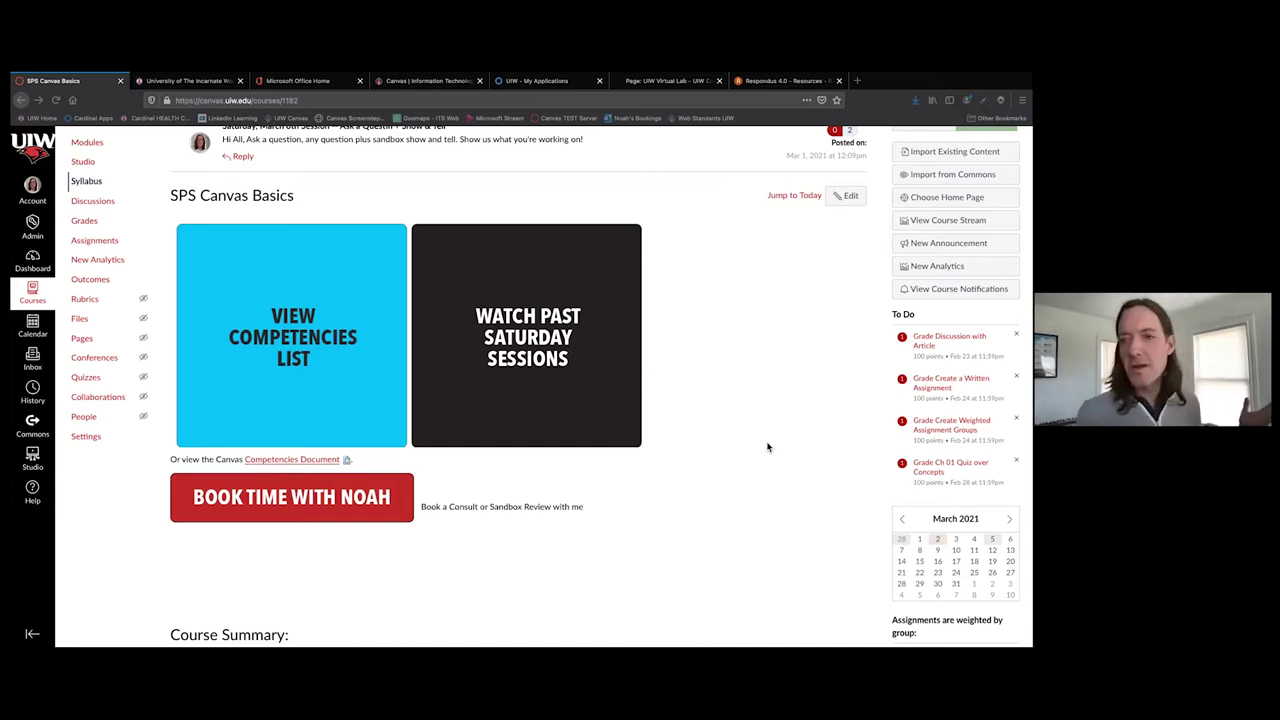
Upload Slide4.png from the desktop's Files-Settings folder to the course's main files folder.
click(75, 321)
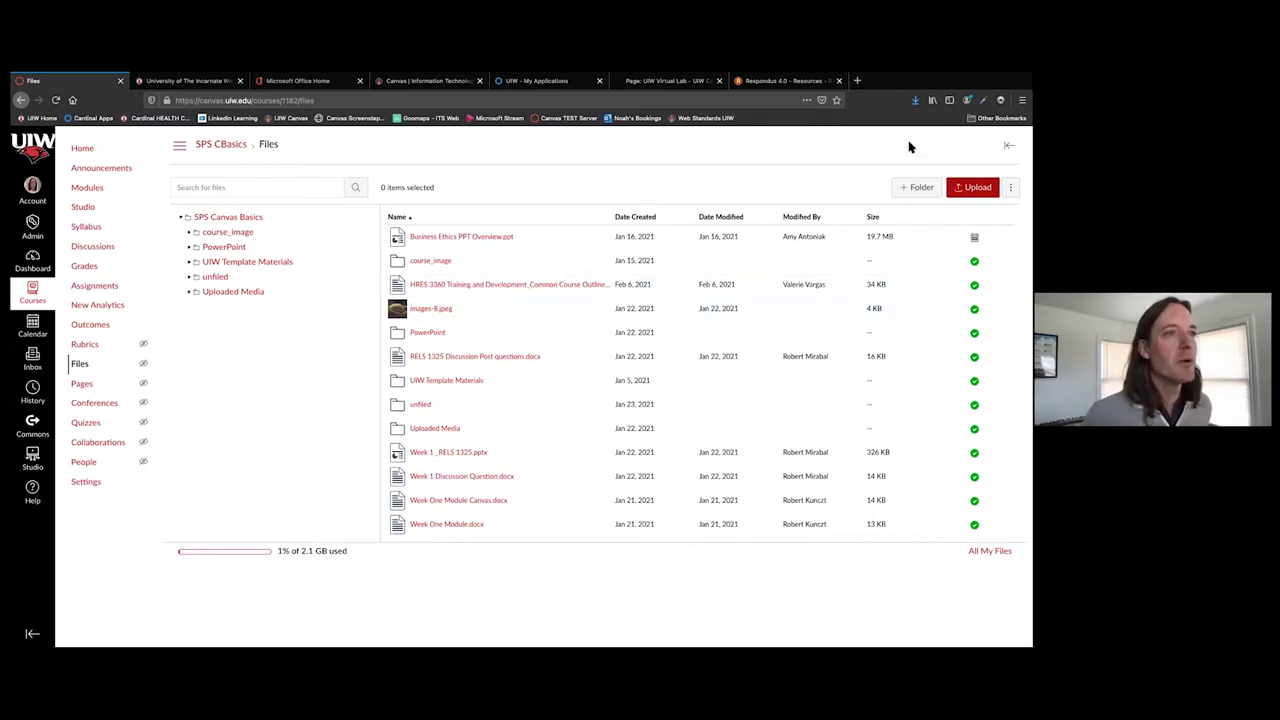
click(982, 195)
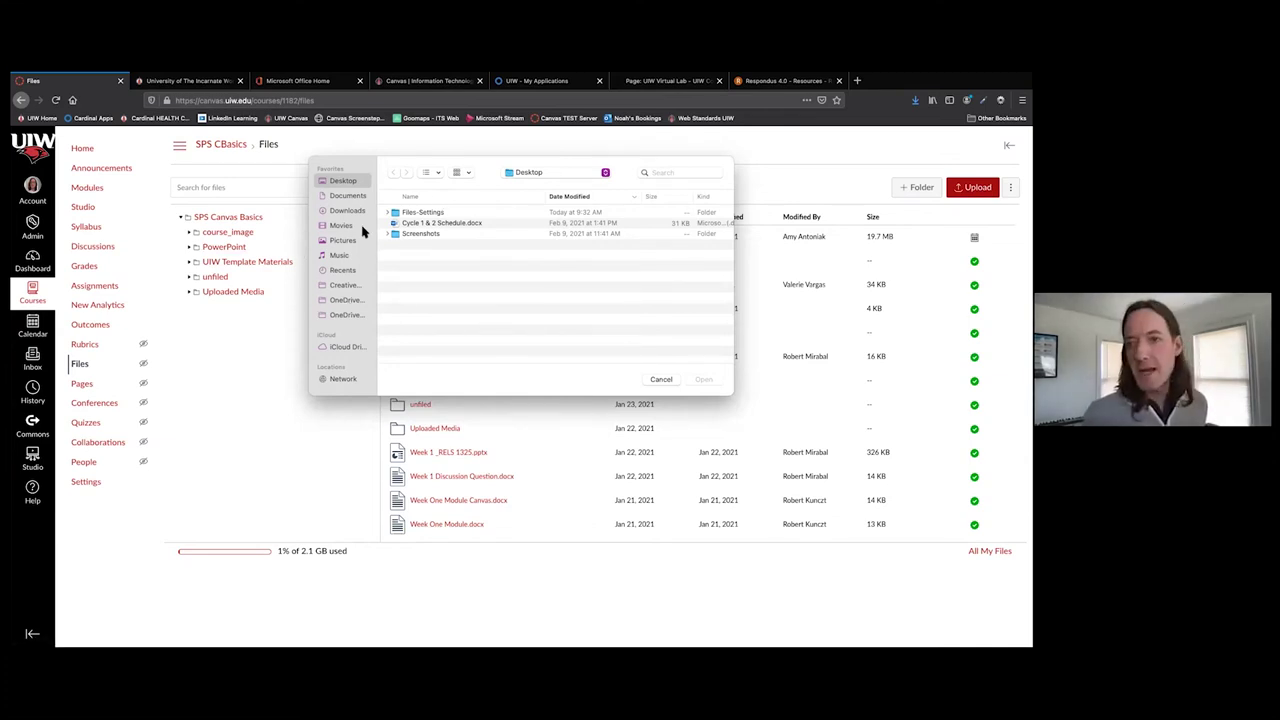
click(421, 224)
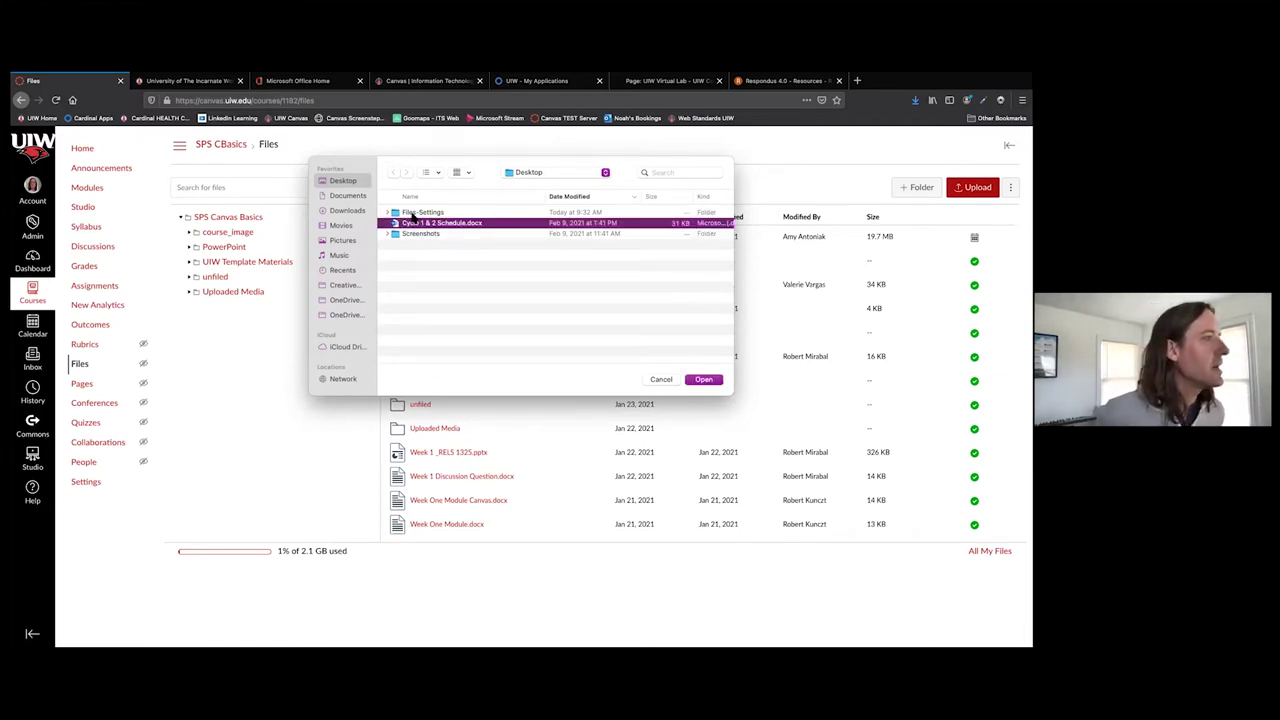
click(392, 213)
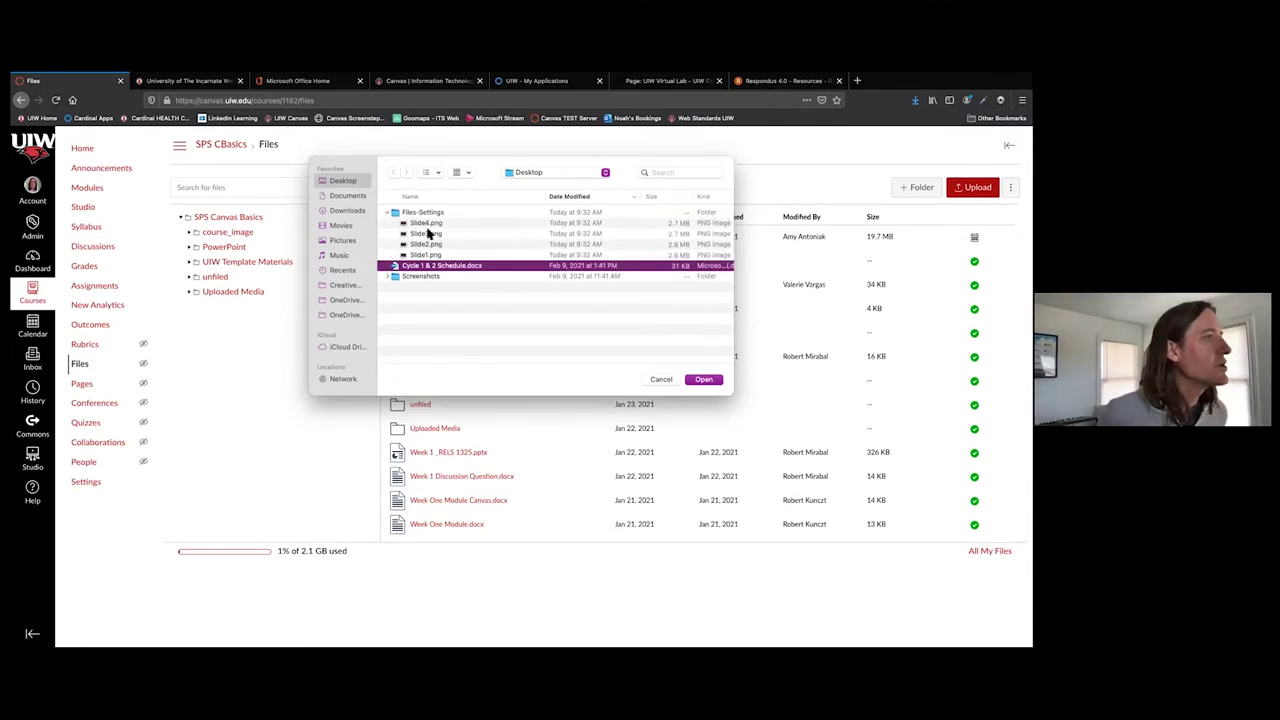
click(430, 223)
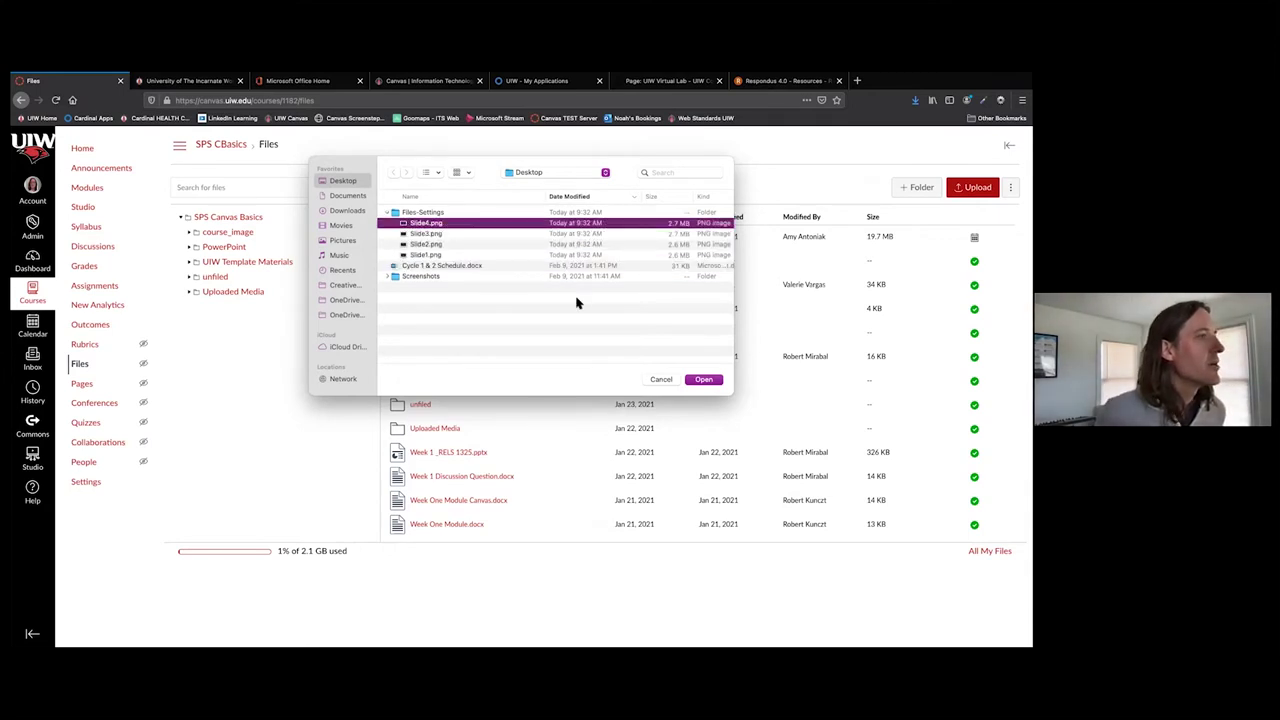
click(703, 380)
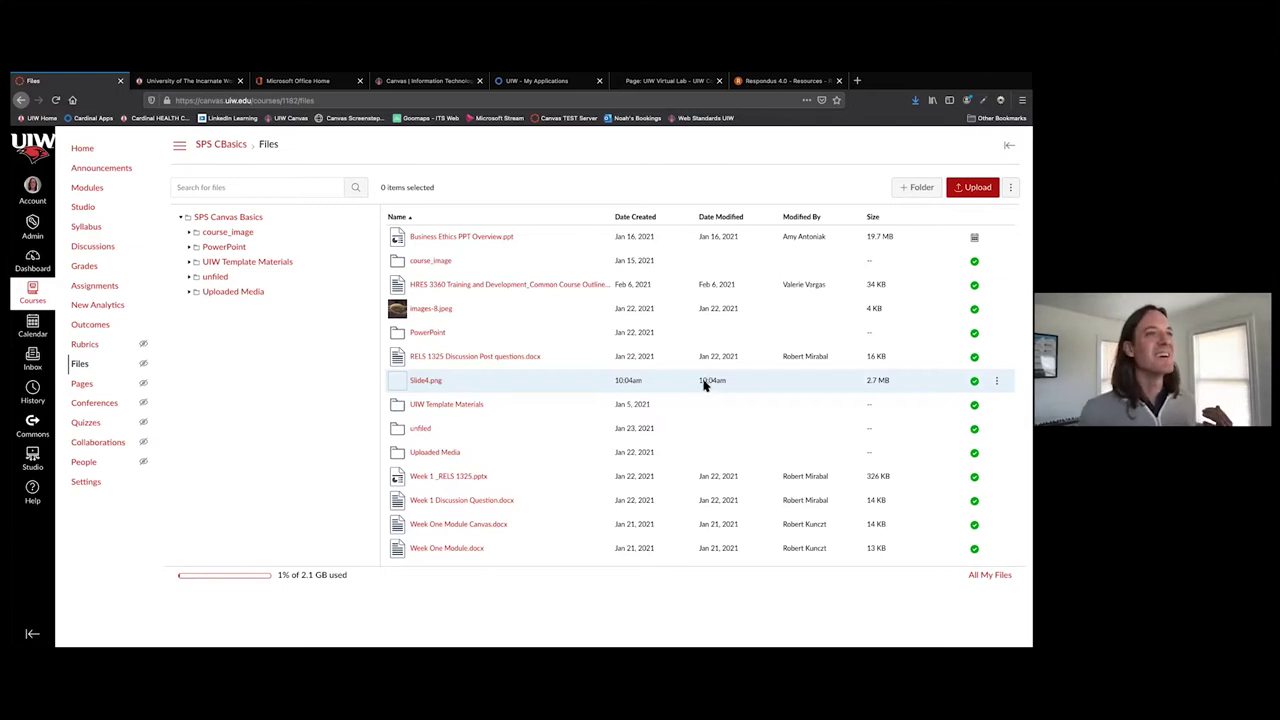
Create a new folder named Week 1 in the course files.
click(920, 188)
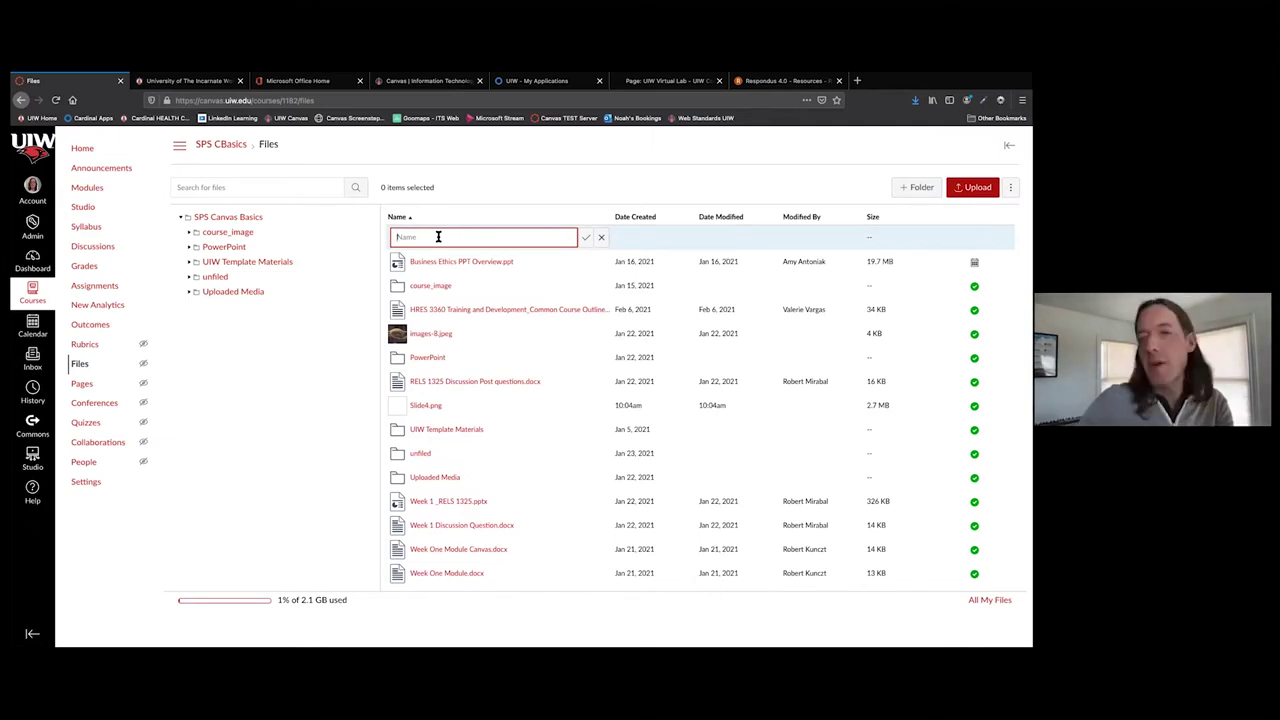
text(Week 1)
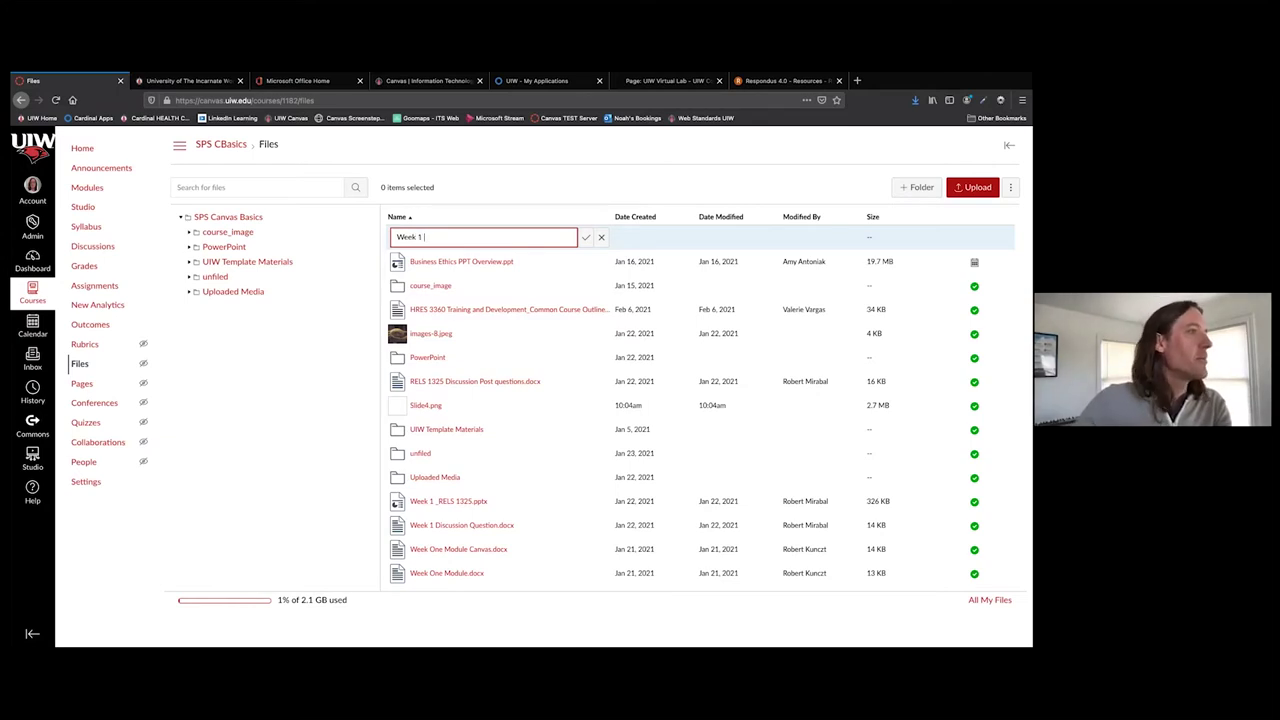
key(Return)
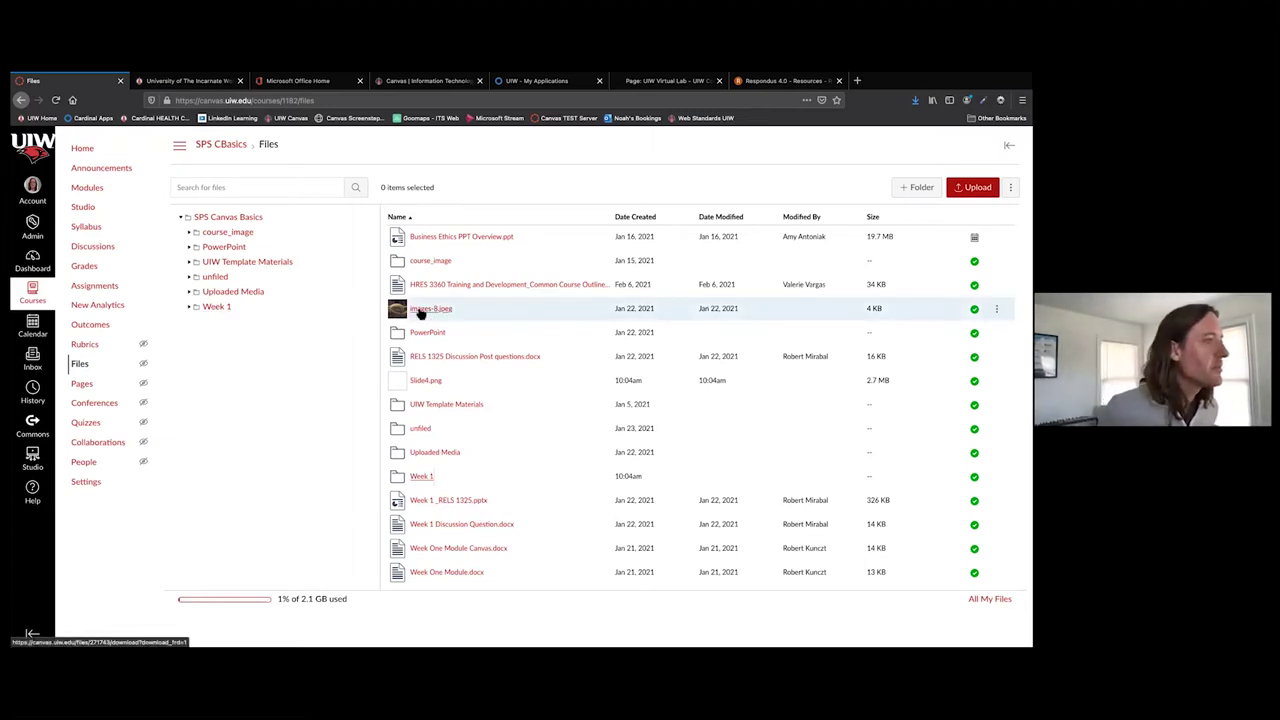
Move images-8.jpeg and RELS 1325 Discussion Post questions.docx into the Week 1 folder and open that folder.
drag(420, 313, 422, 476)
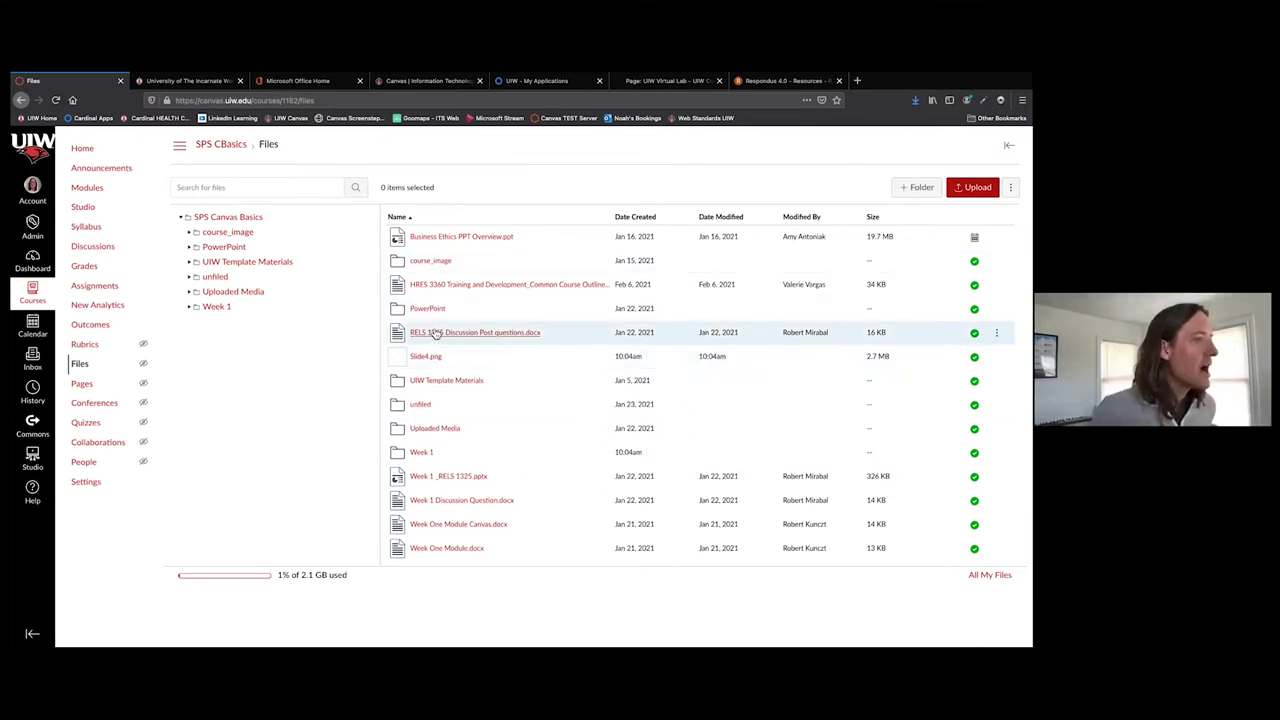
drag(437, 334, 215, 306)
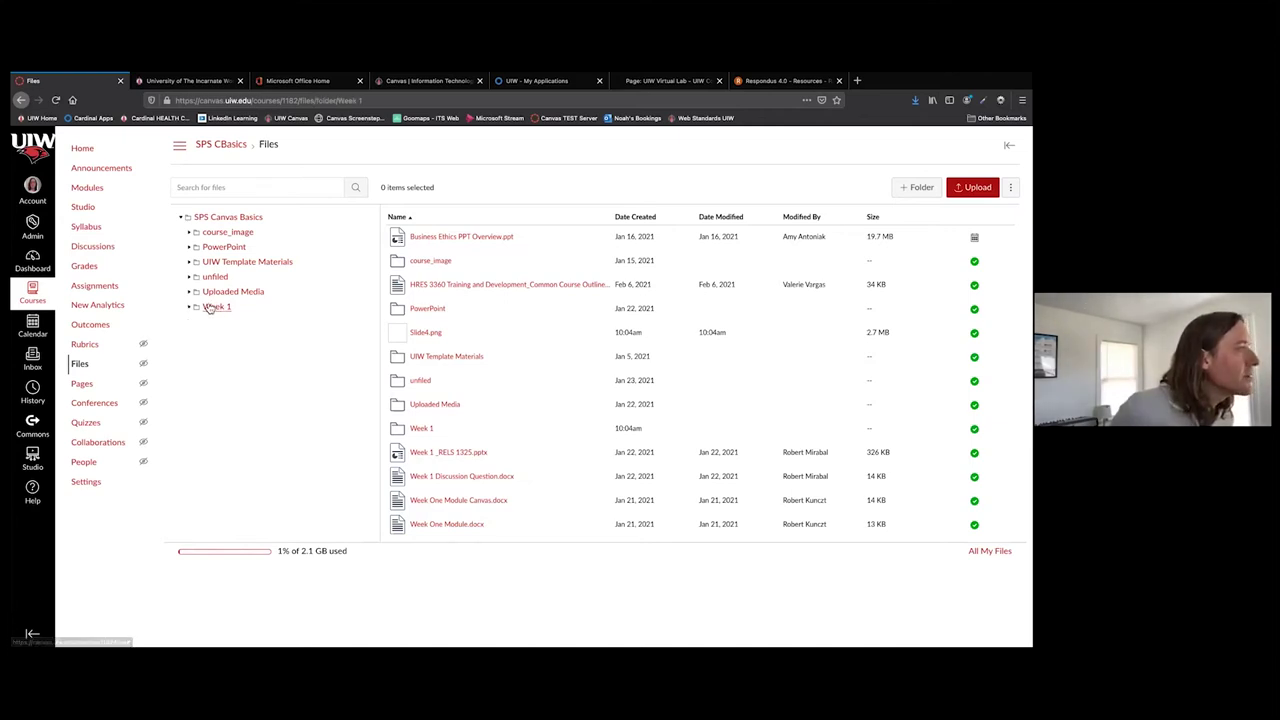
click(215, 307)
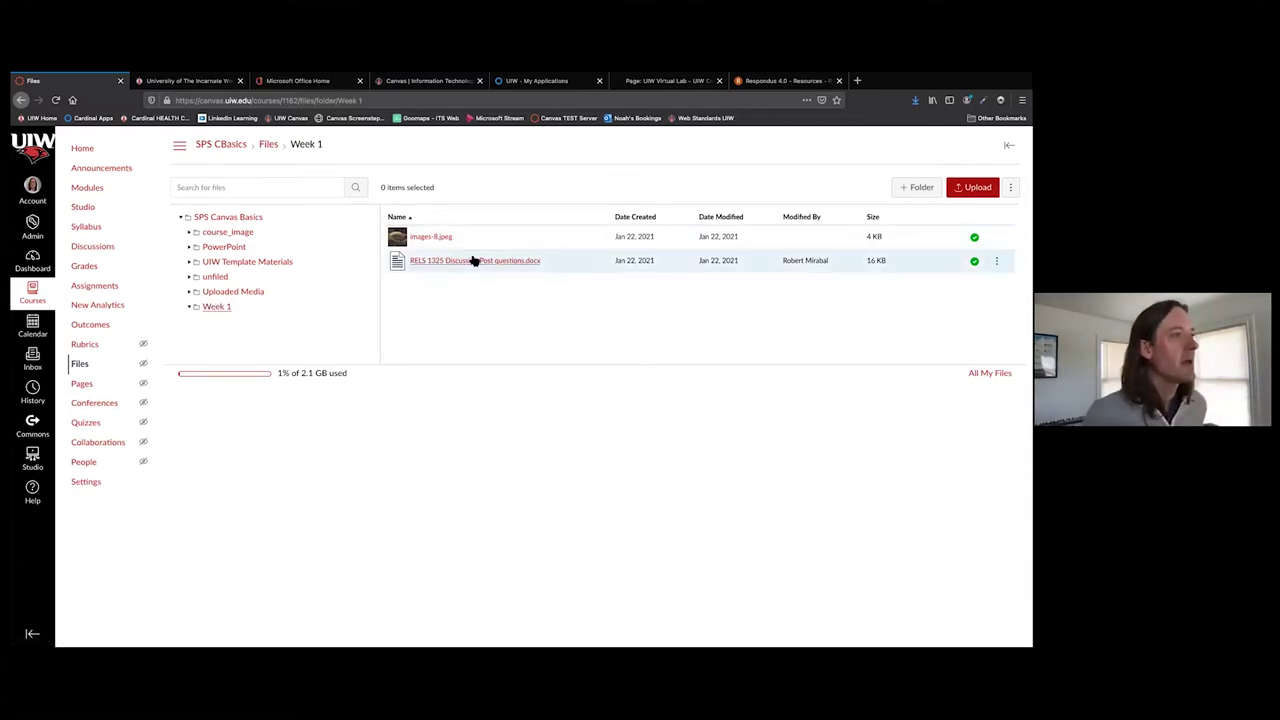
Examine the contents of the Uploaded Media, unfiled and PowerPoint folders.
click(214, 291)
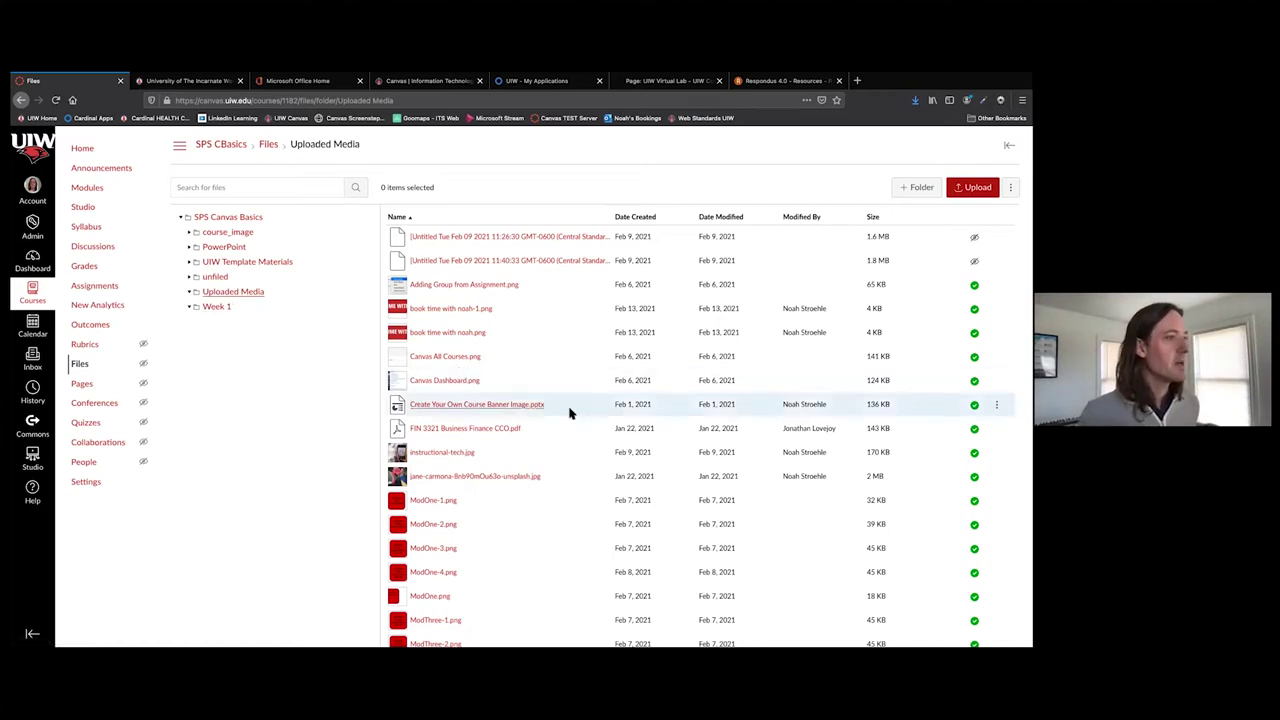
scroll(585, 430, down, 5)
scroll(618, 432, down, 7)
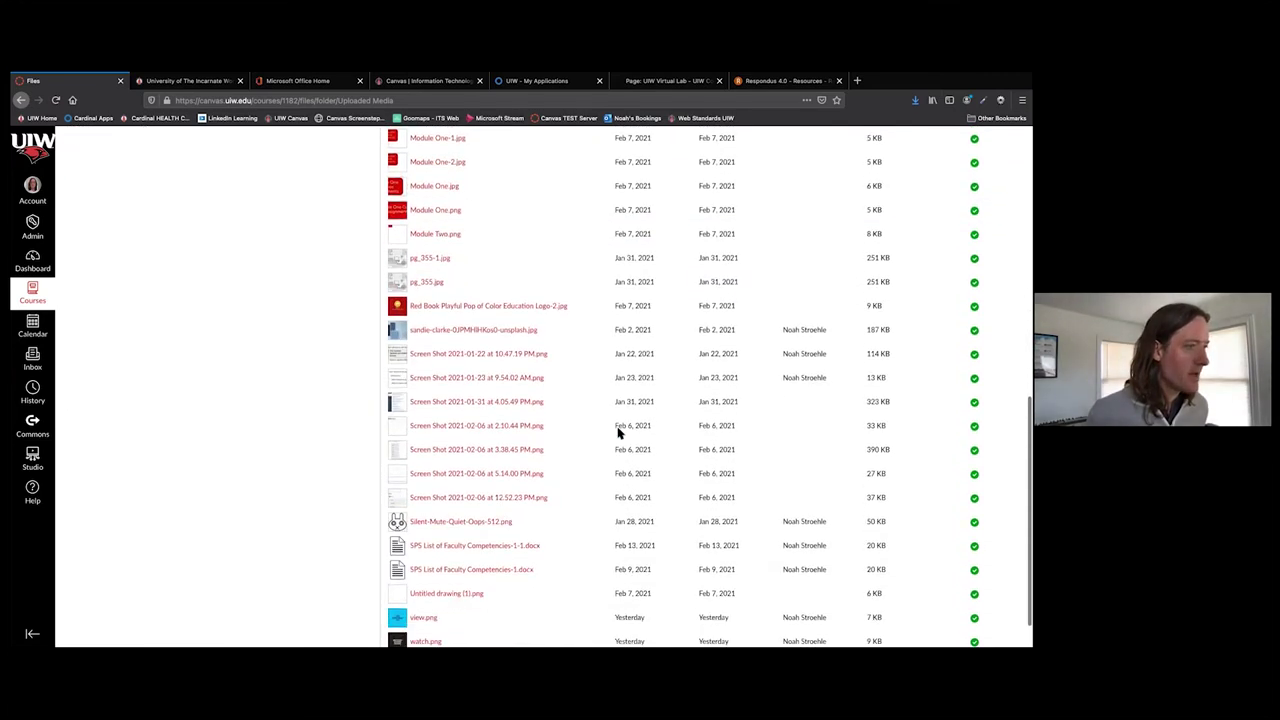
scroll(618, 432, down, 1)
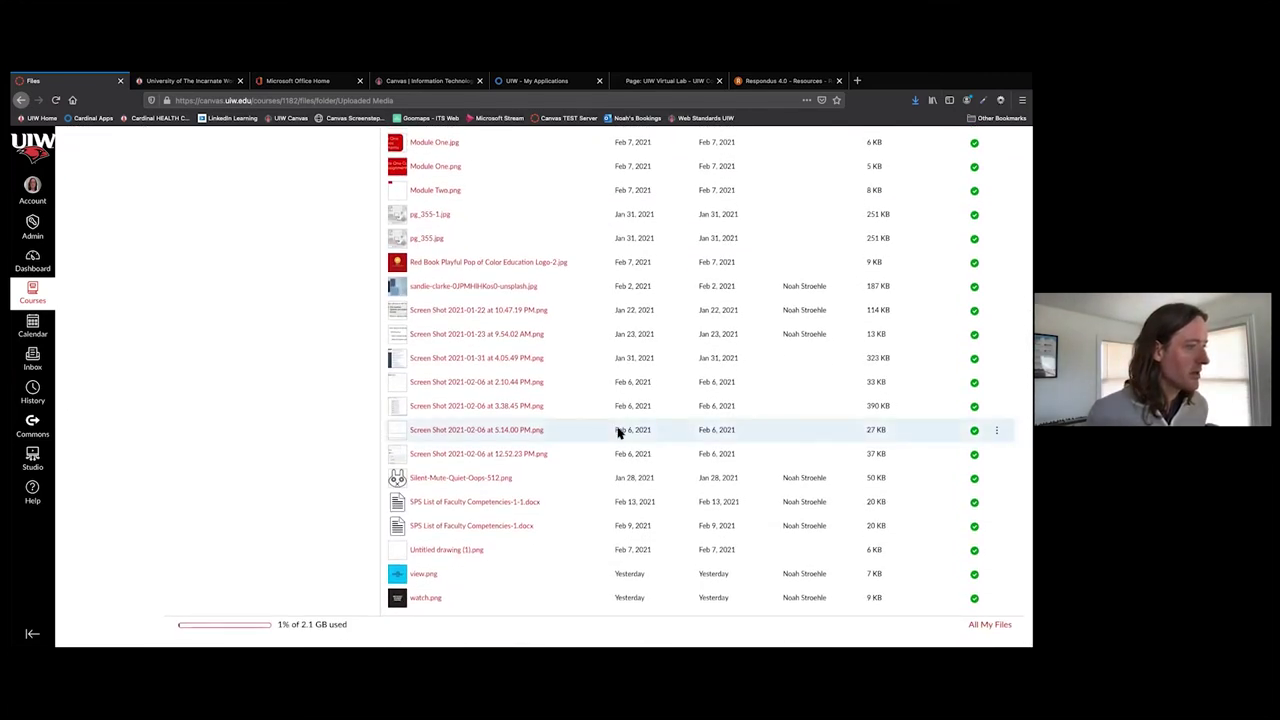
scroll(618, 432, up, 13)
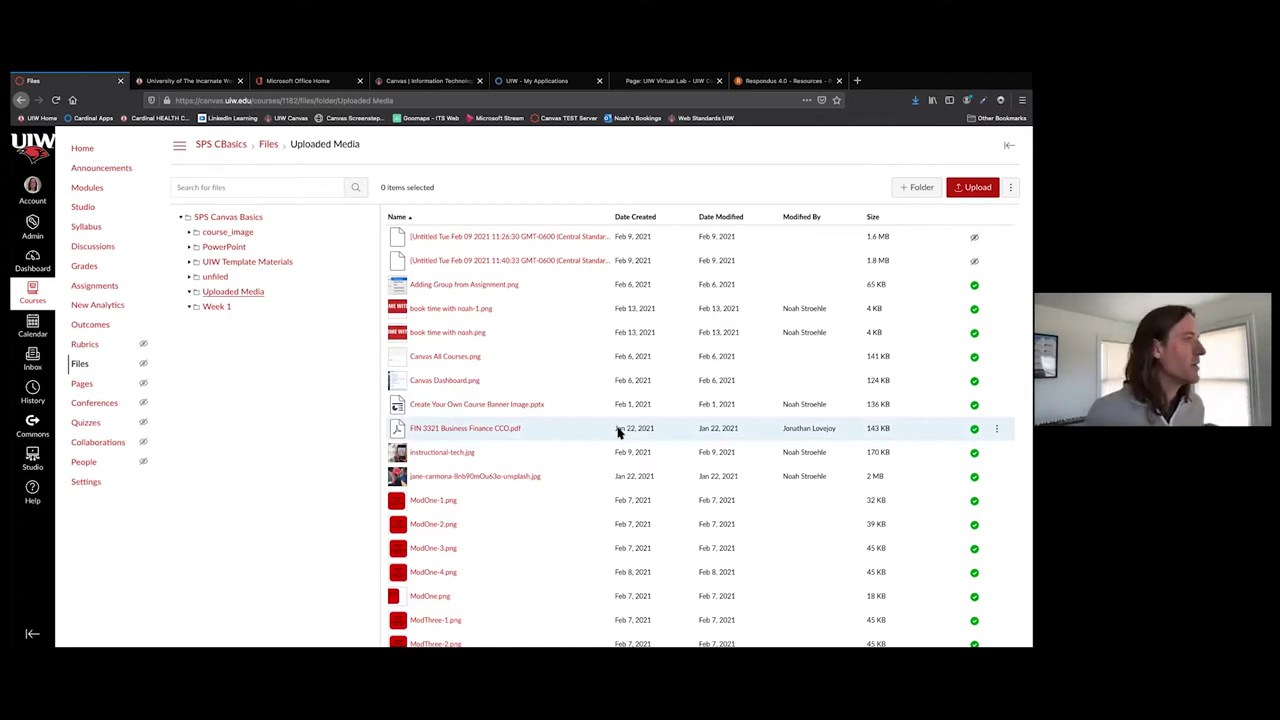
click(216, 277)
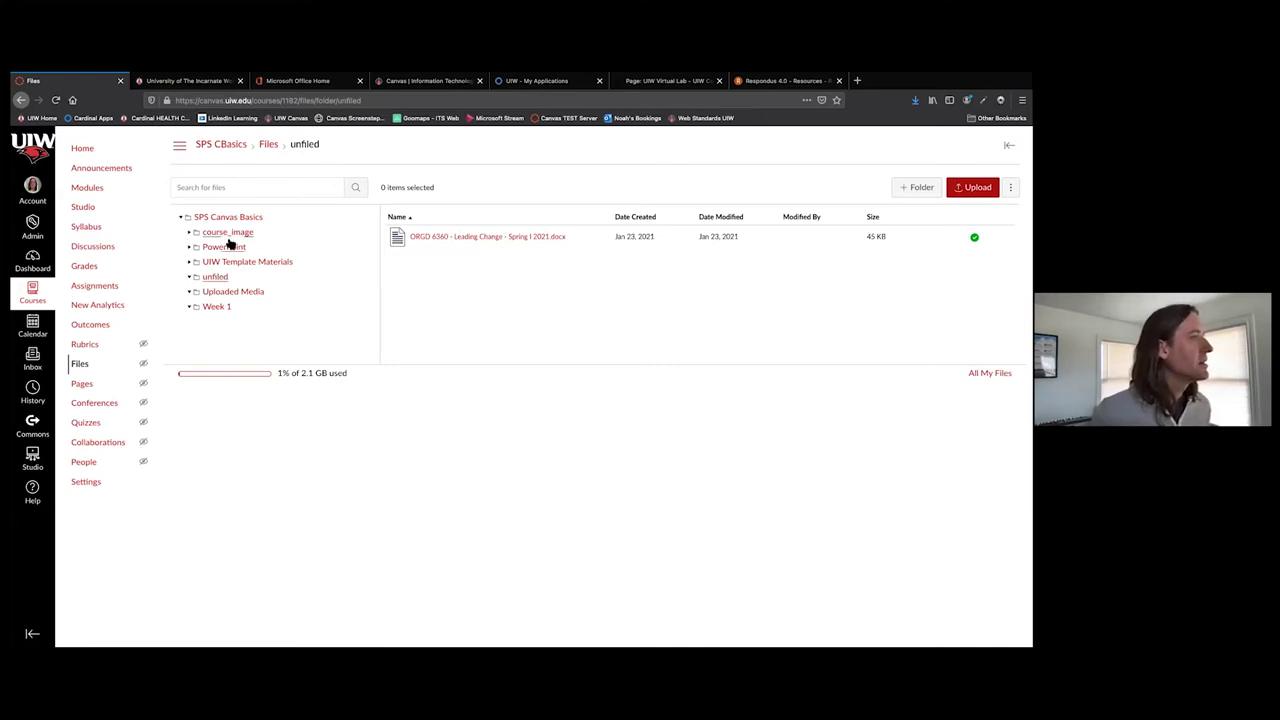
click(219, 248)
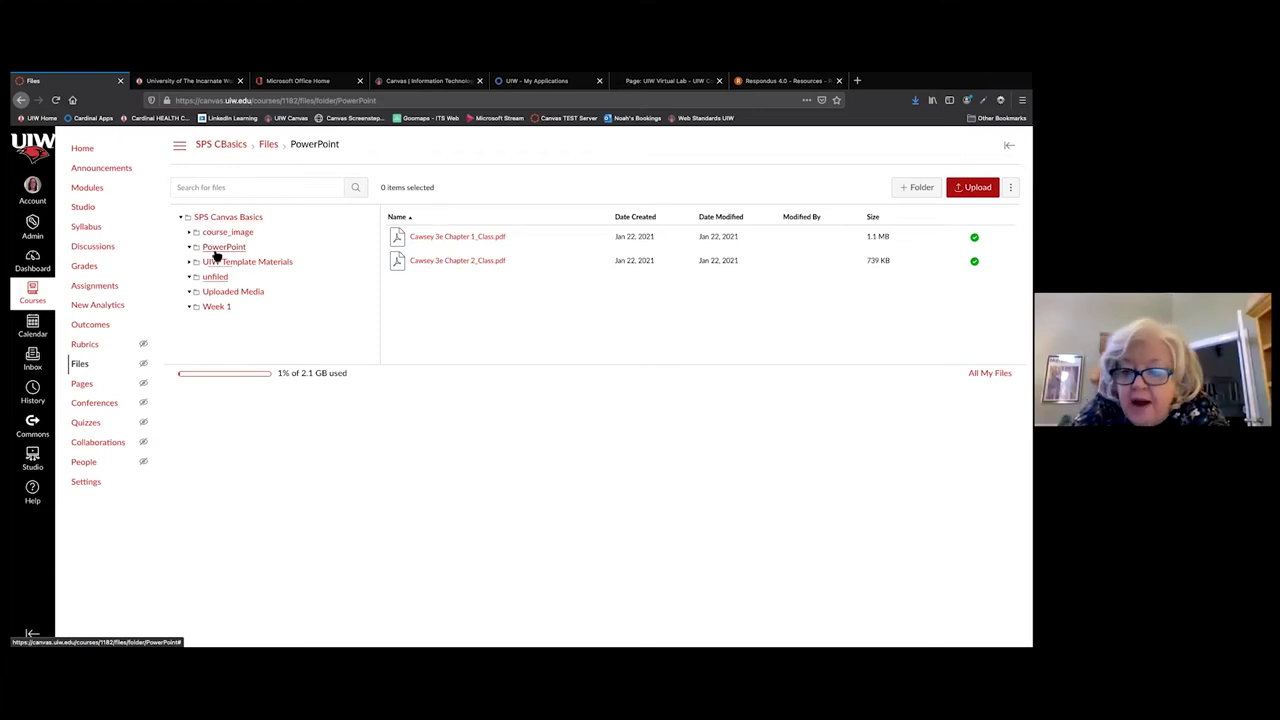
Move Slide4.png from the main SPS Canvas Basics folder into UIW Template Materials and open that folder.
click(222, 218)
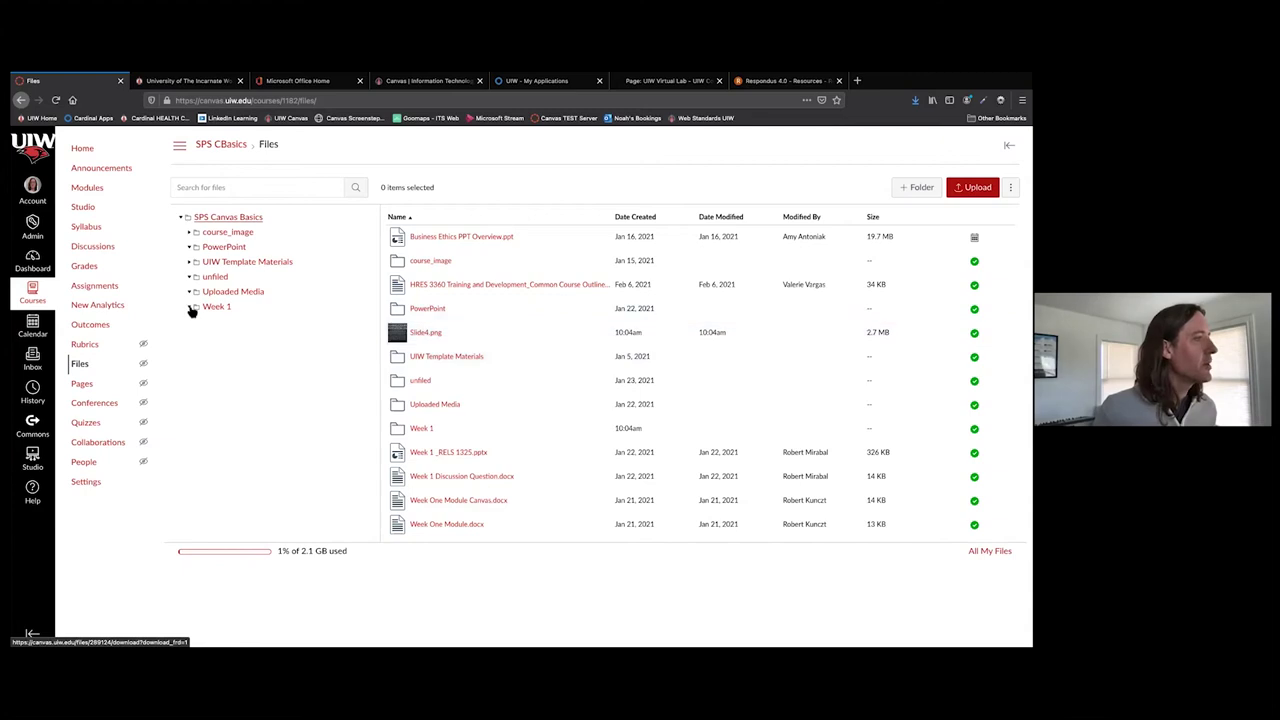
drag(426, 334, 208, 262)
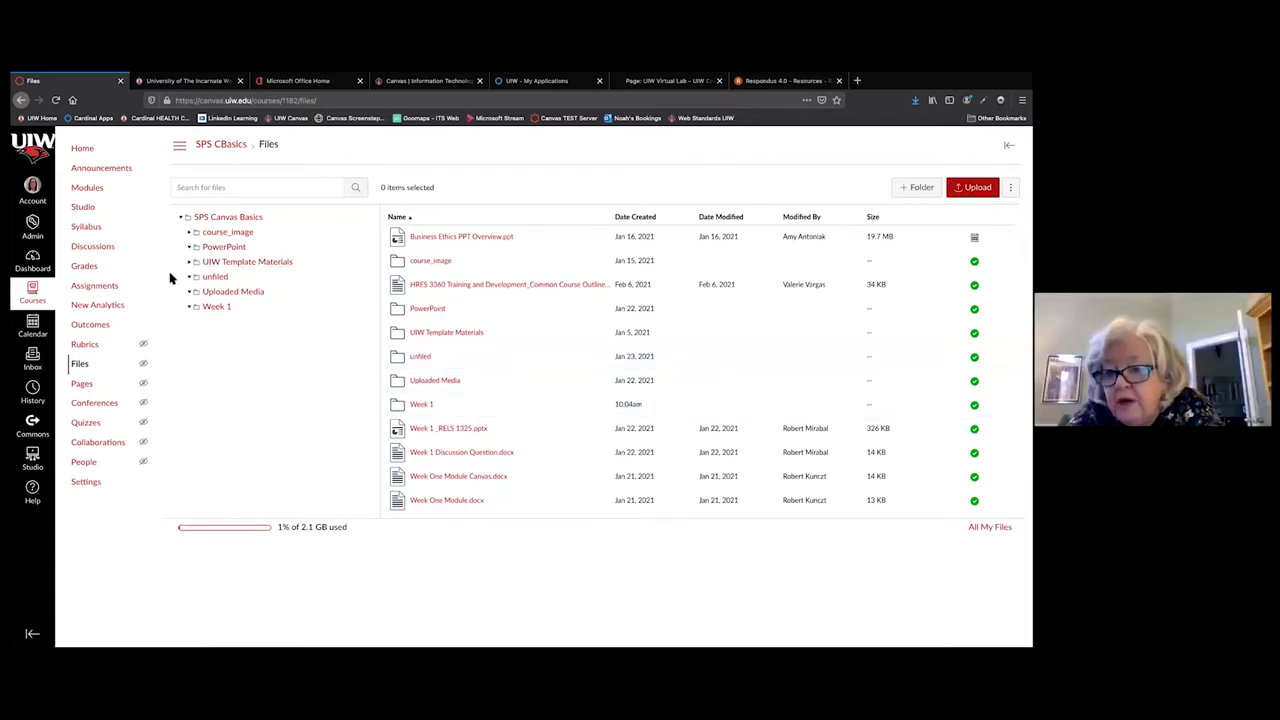
click(225, 262)
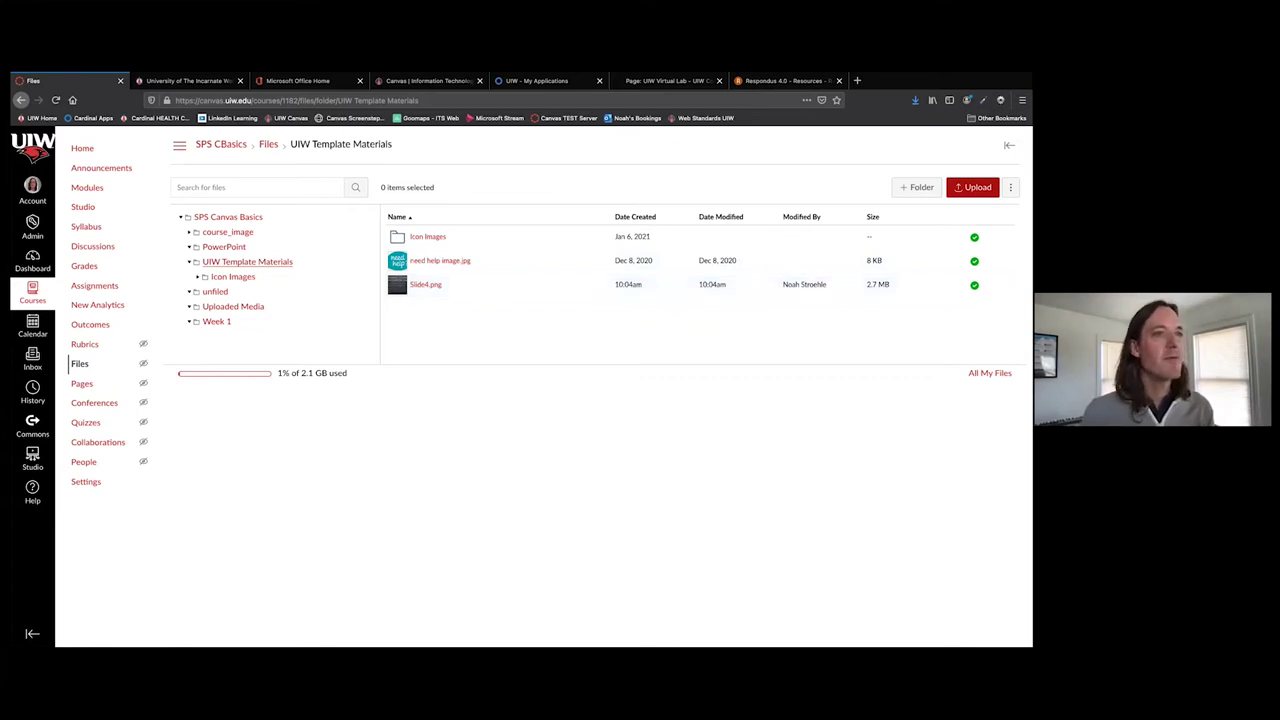
View the actions available for Slide4.png and the contents of the course_image folder.
click(997, 286)
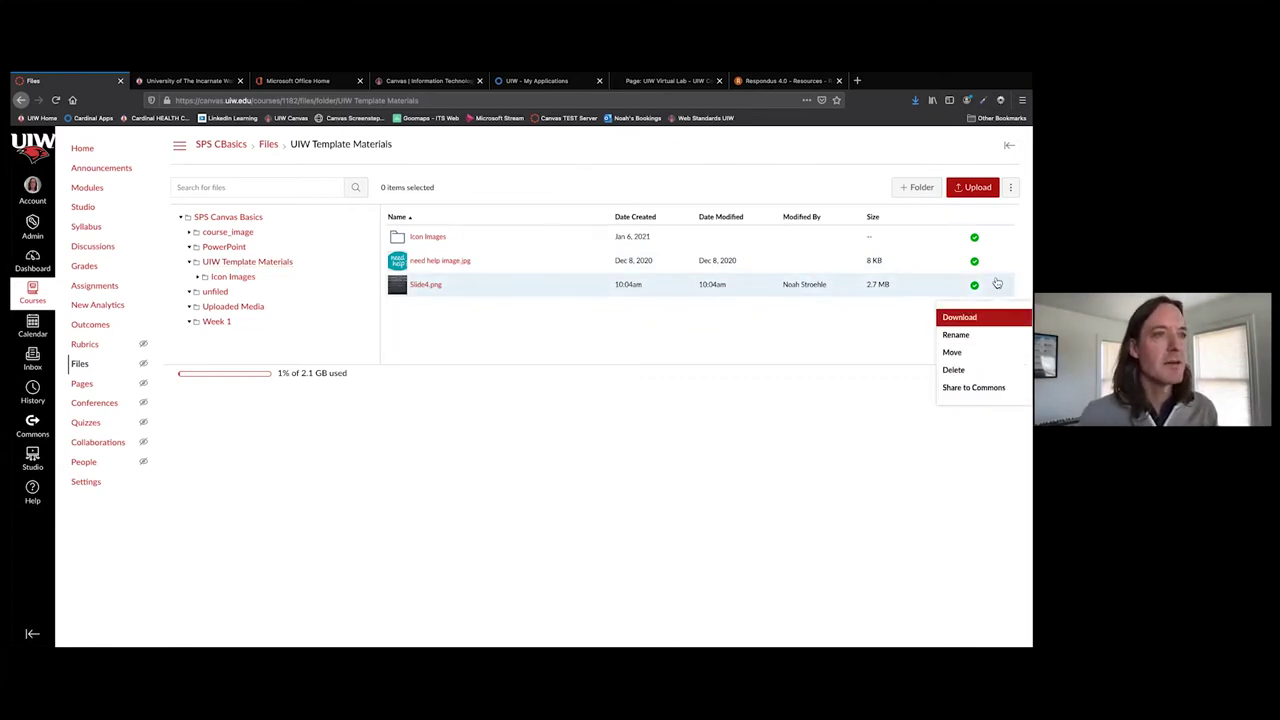
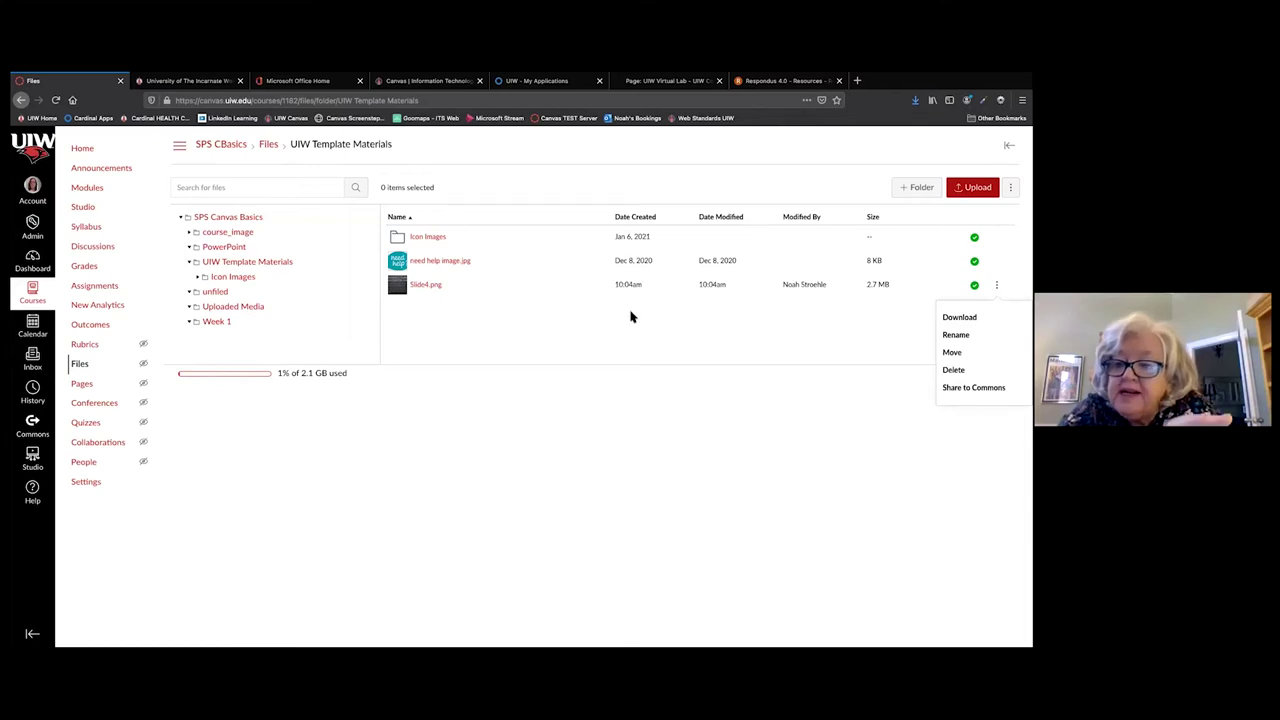
click(220, 235)
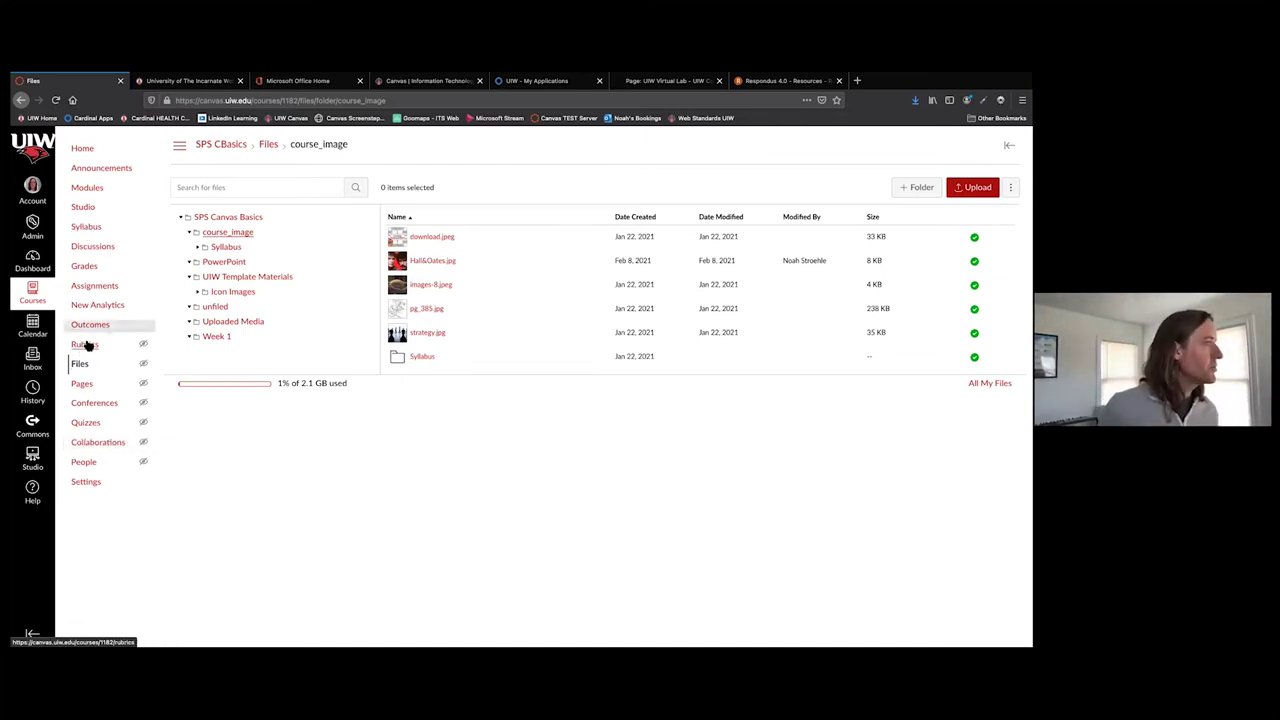
Start adding a new file item to the Week One module up to choosing the upload, and cancel without adding it.
click(84, 189)
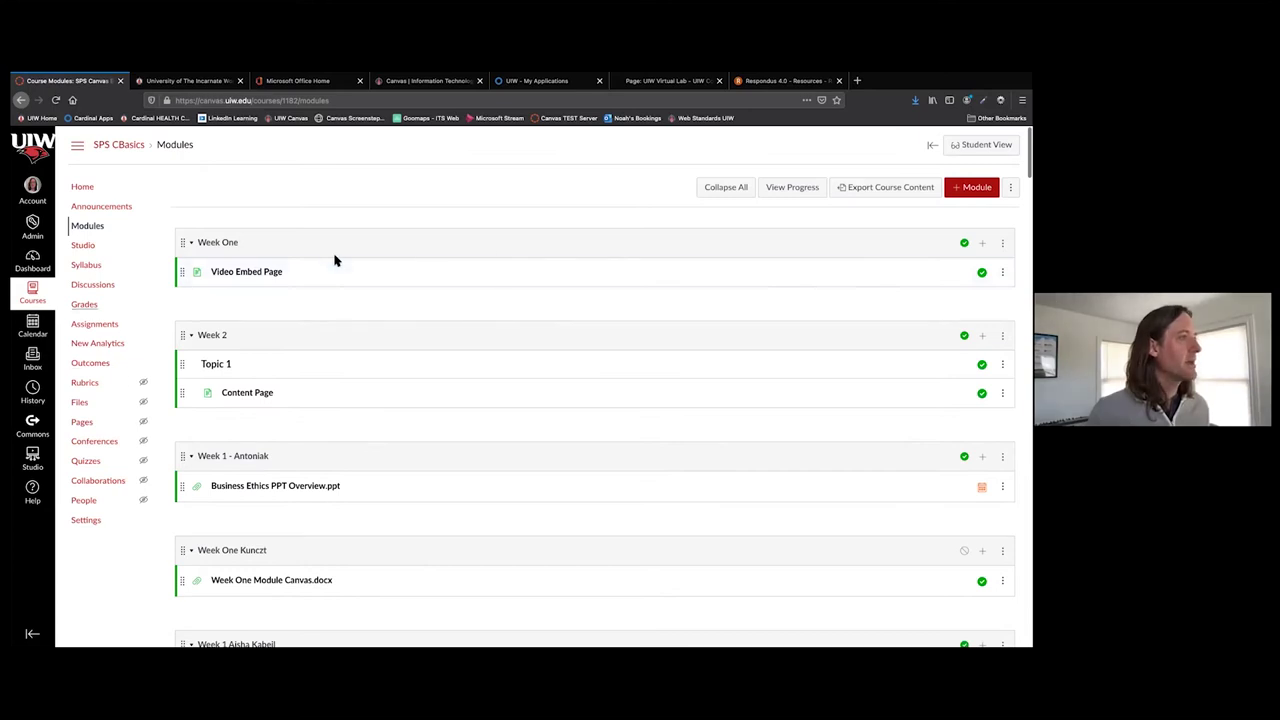
click(982, 245)
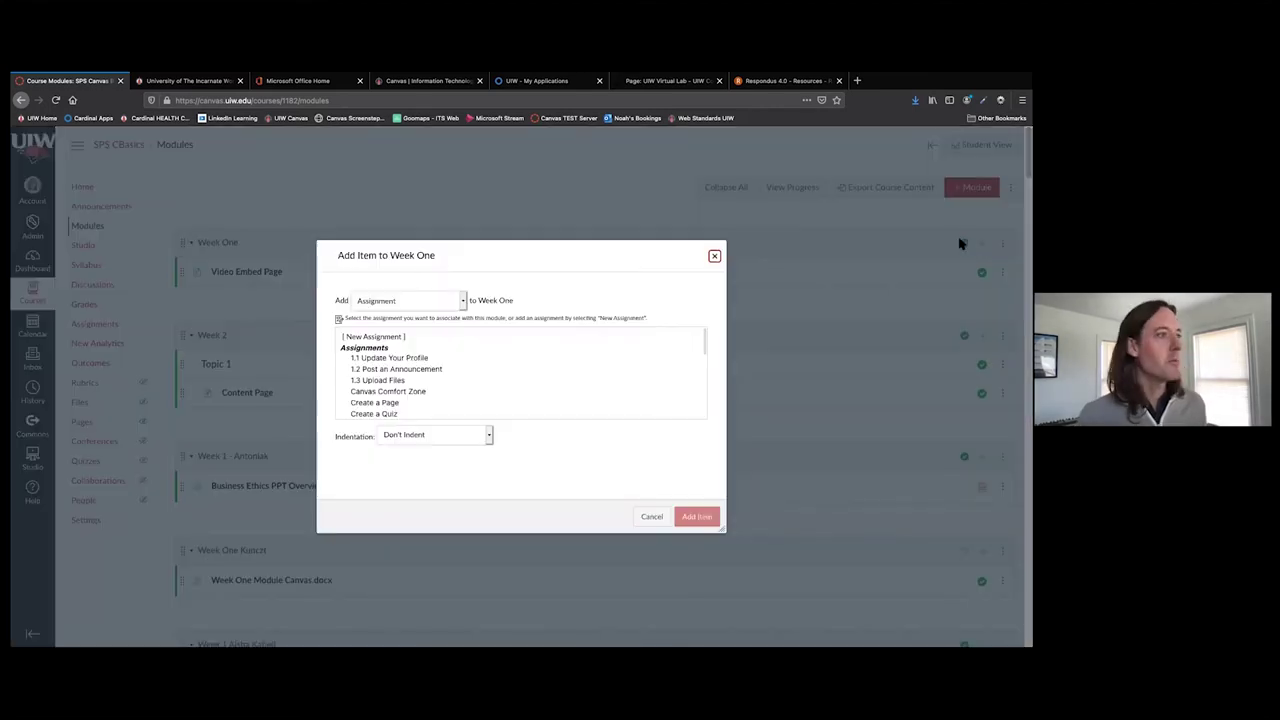
click(396, 301)
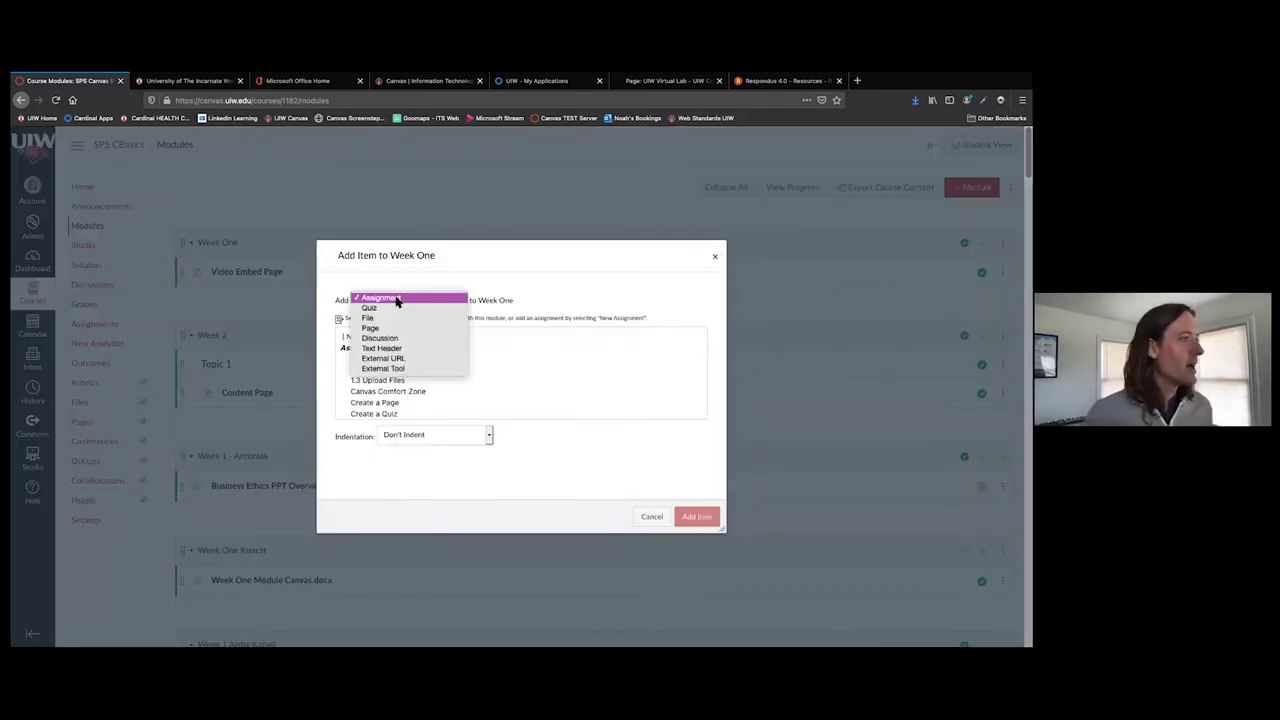
click(394, 314)
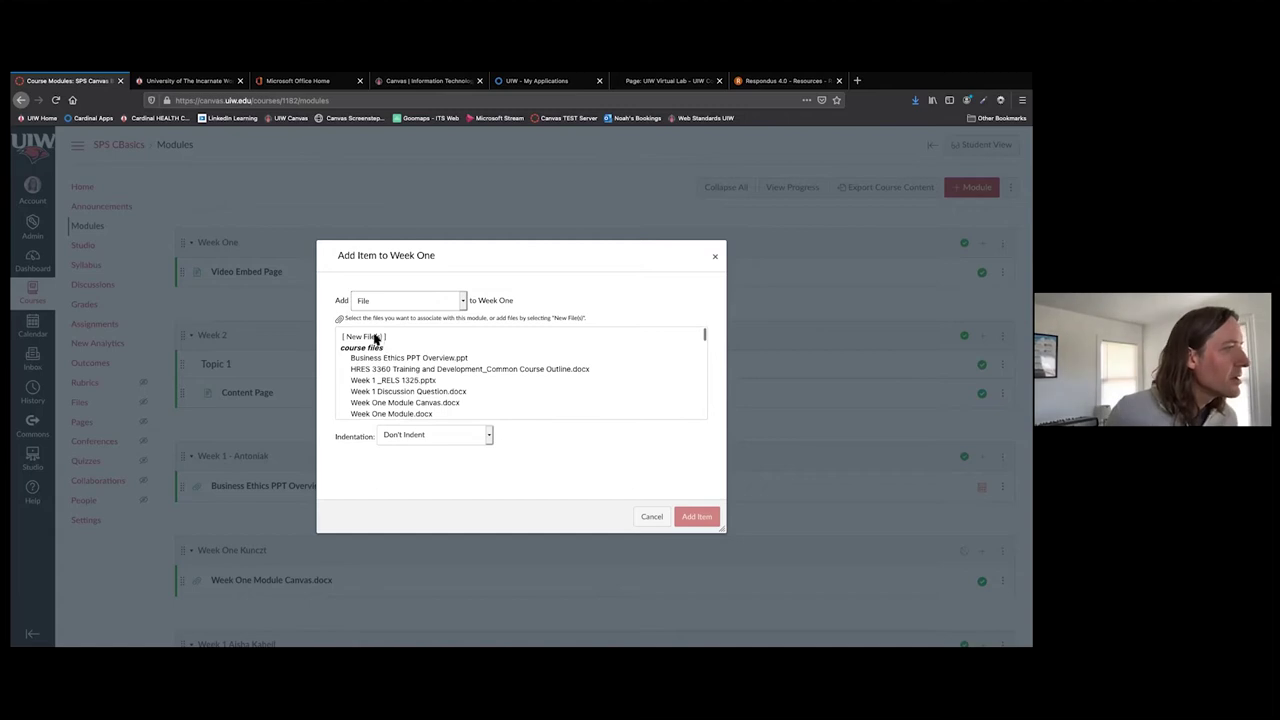
click(371, 337)
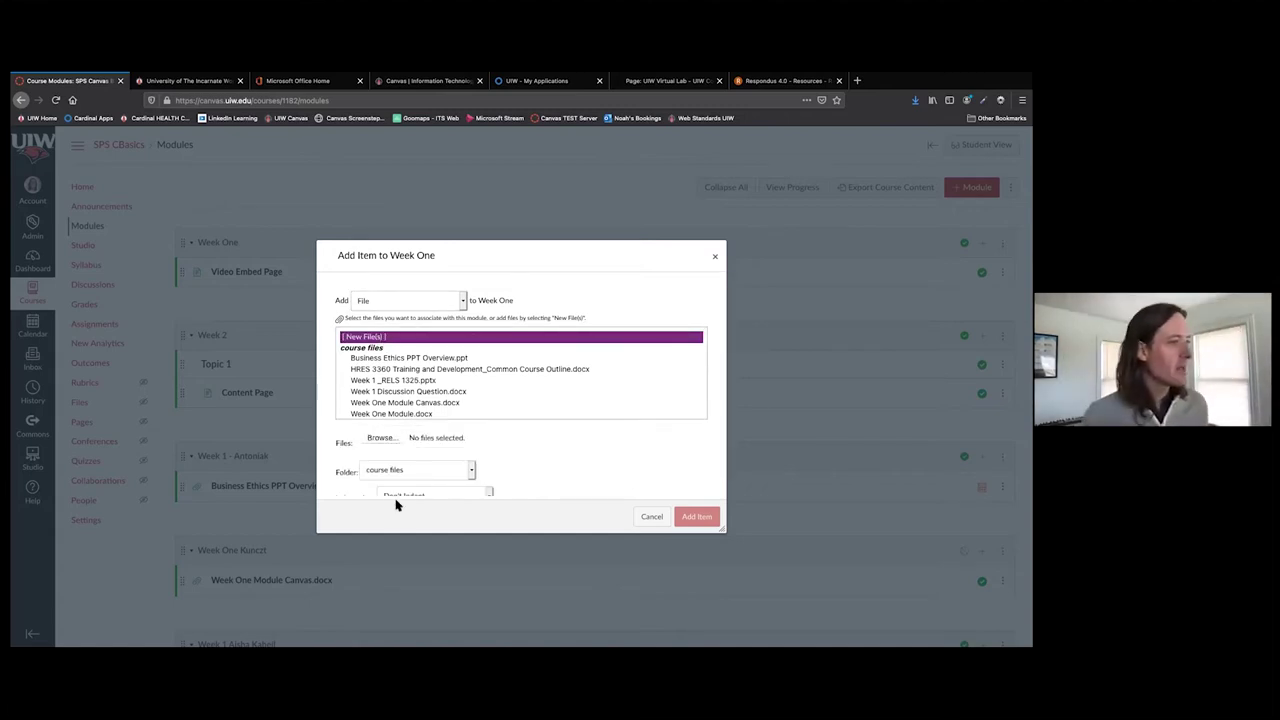
click(380, 438)
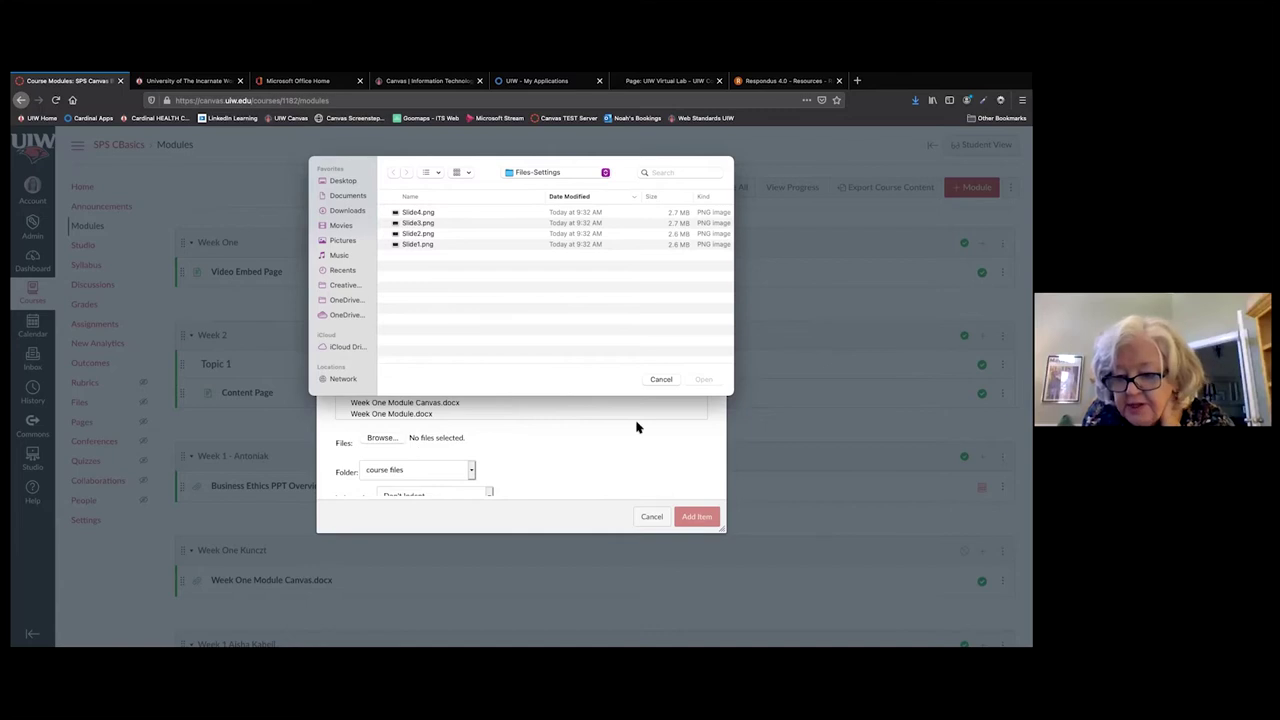
click(662, 380)
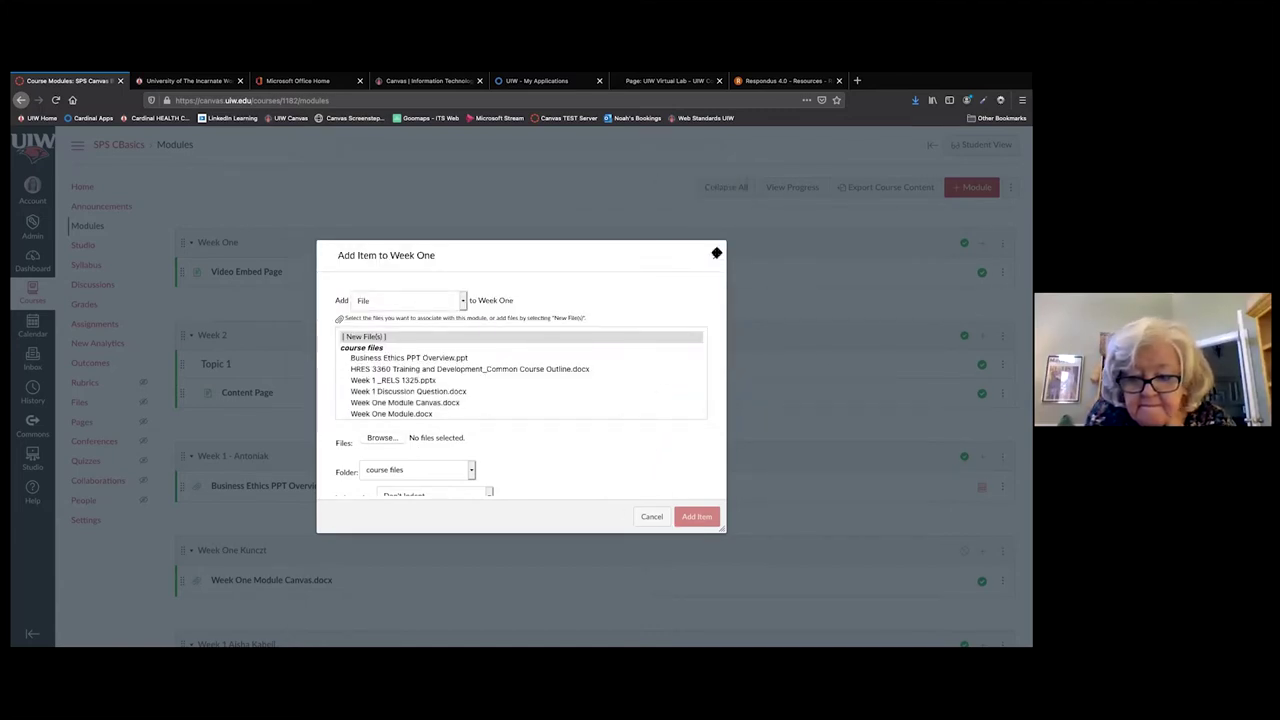
click(716, 258)
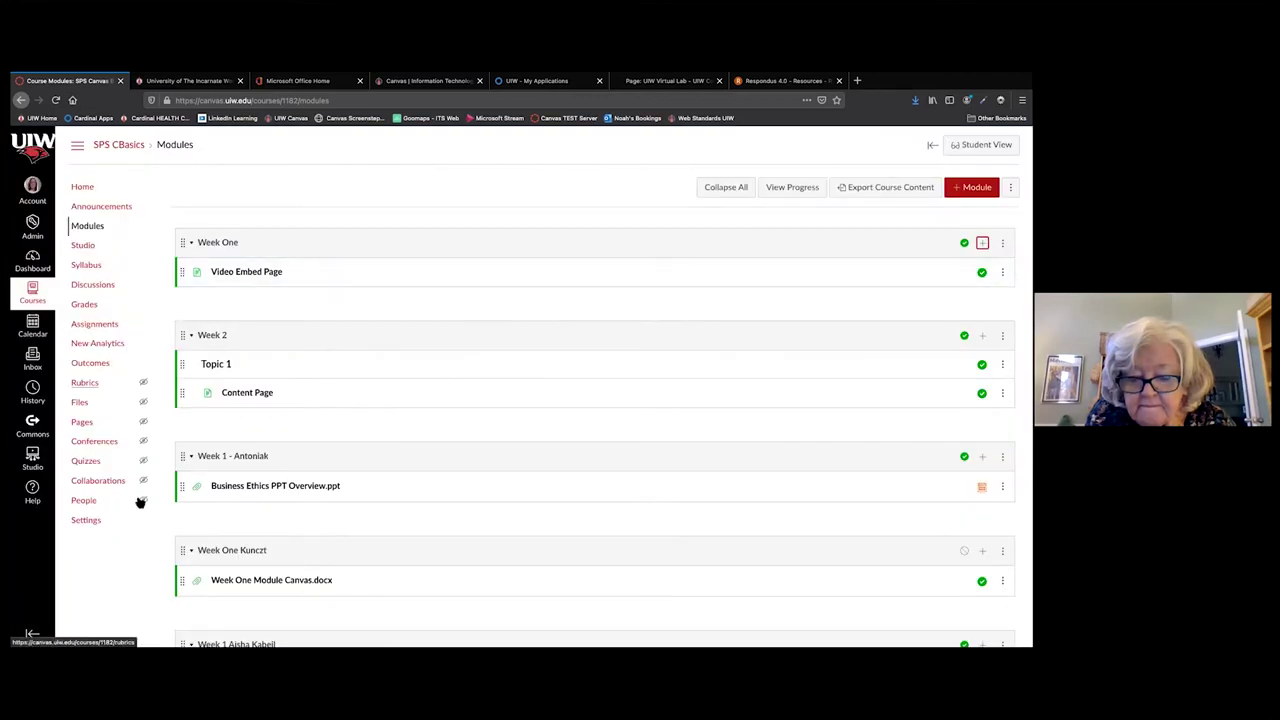
Return to the course files and view the additional options for the file list.
click(81, 403)
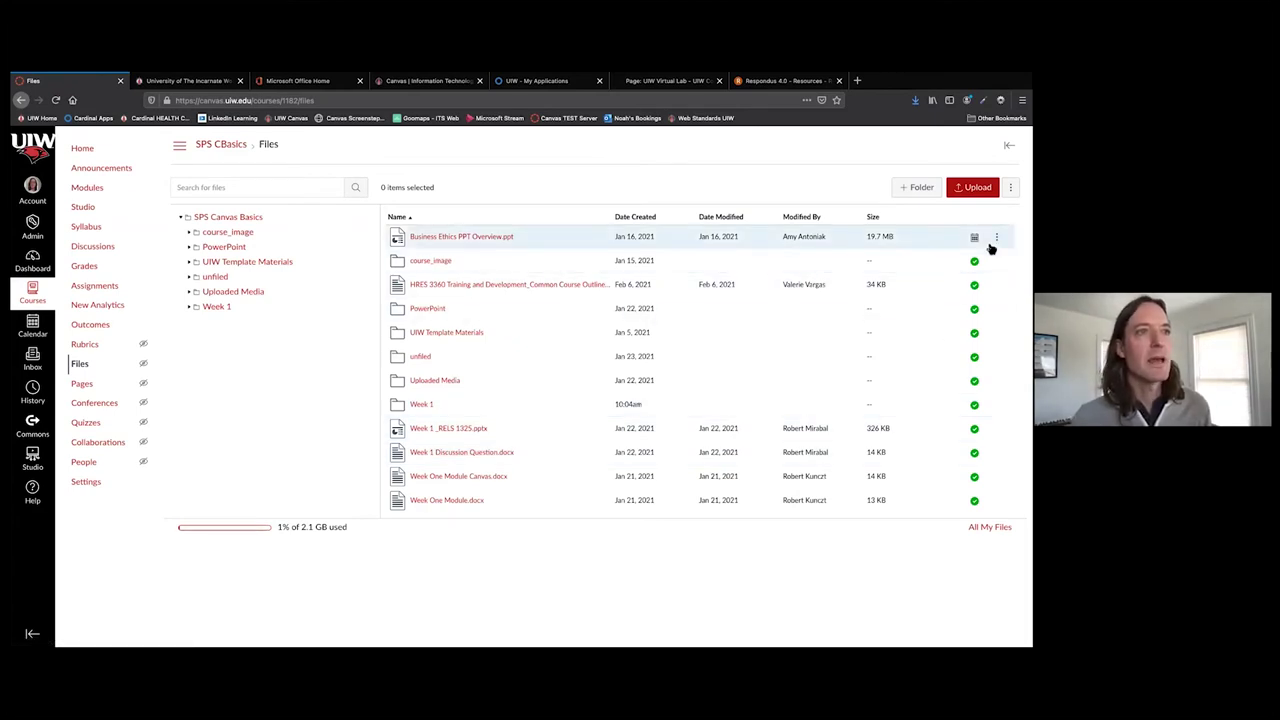
click(1011, 188)
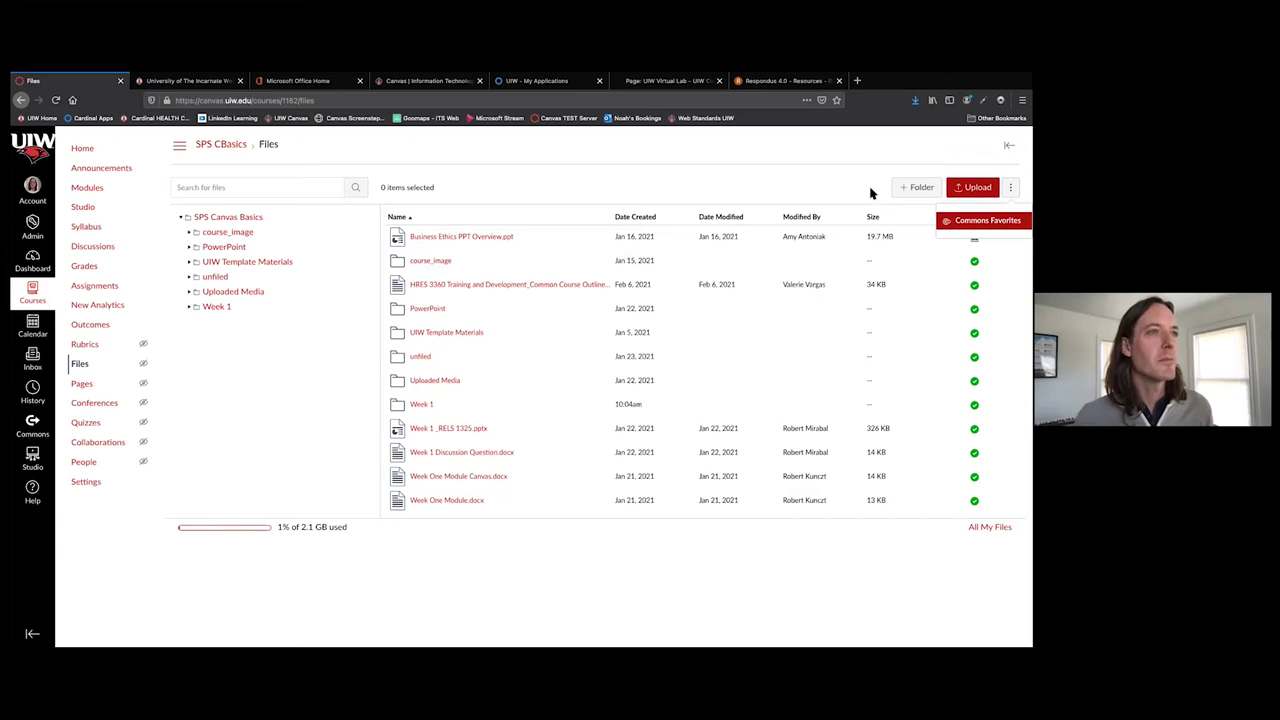
click(797, 177)
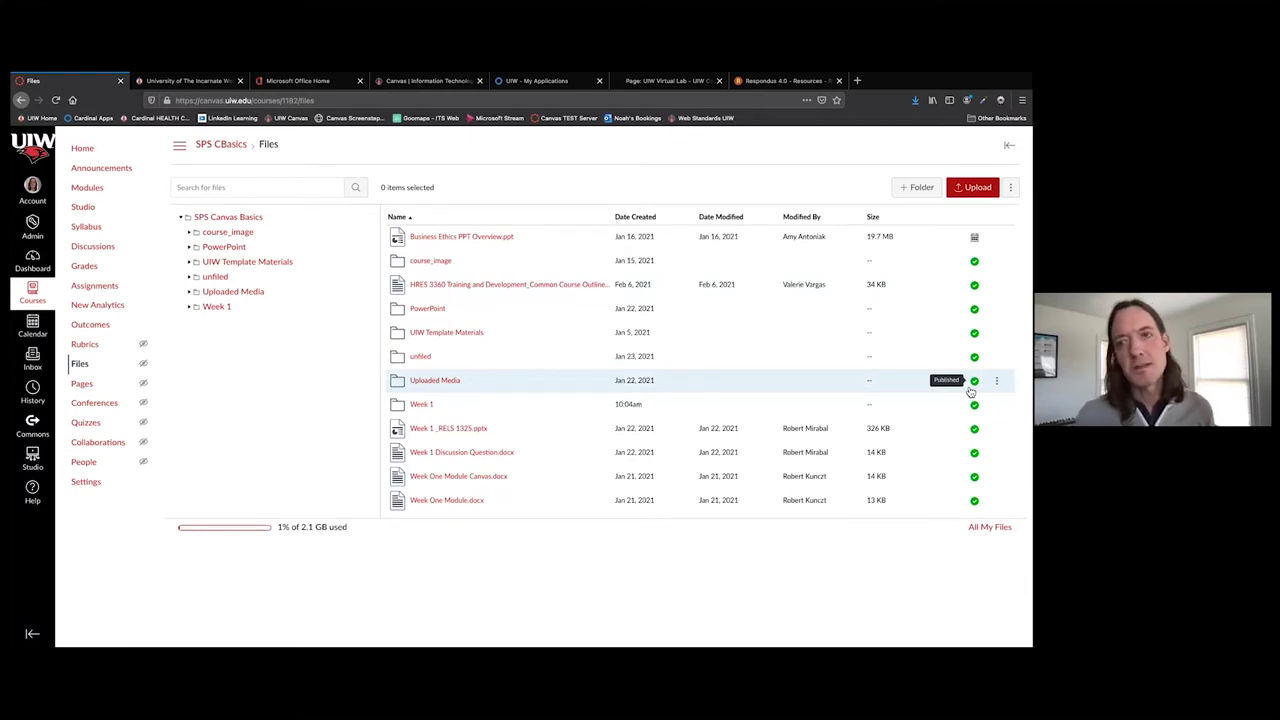
View the actions available for the course_image folder and for Week 1 Discussion Question.docx.
click(999, 262)
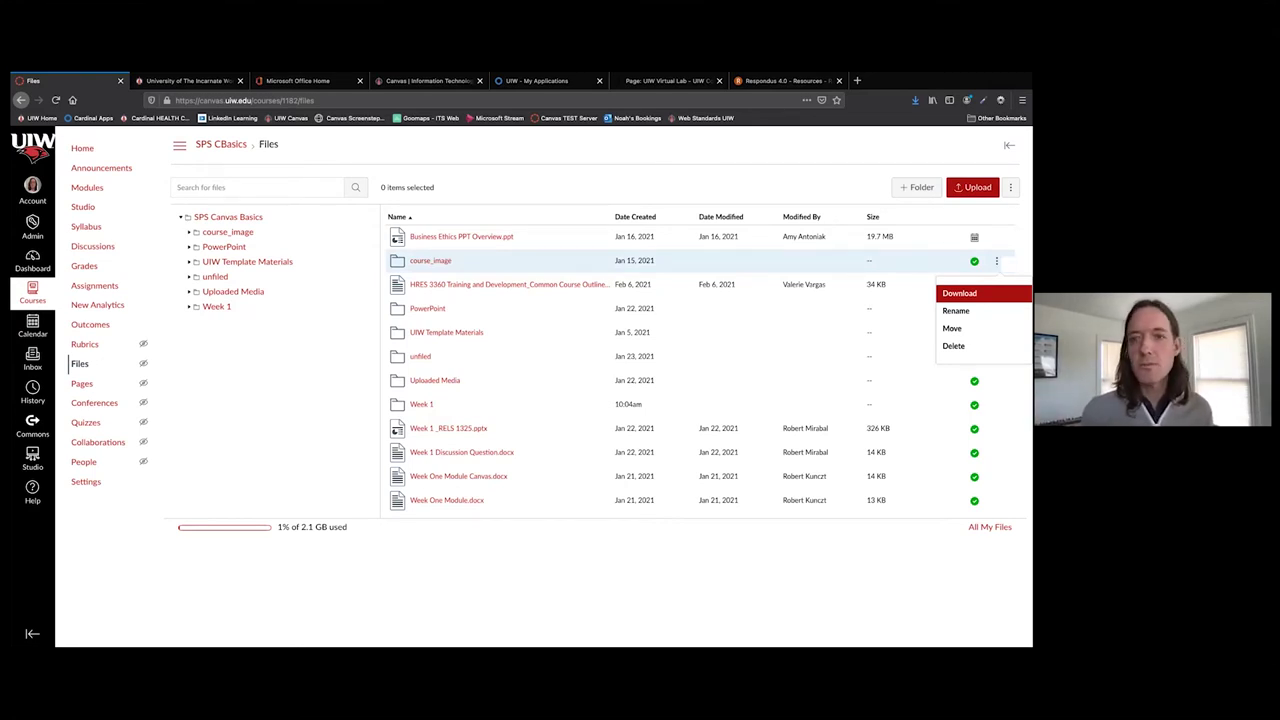
key(Escape)
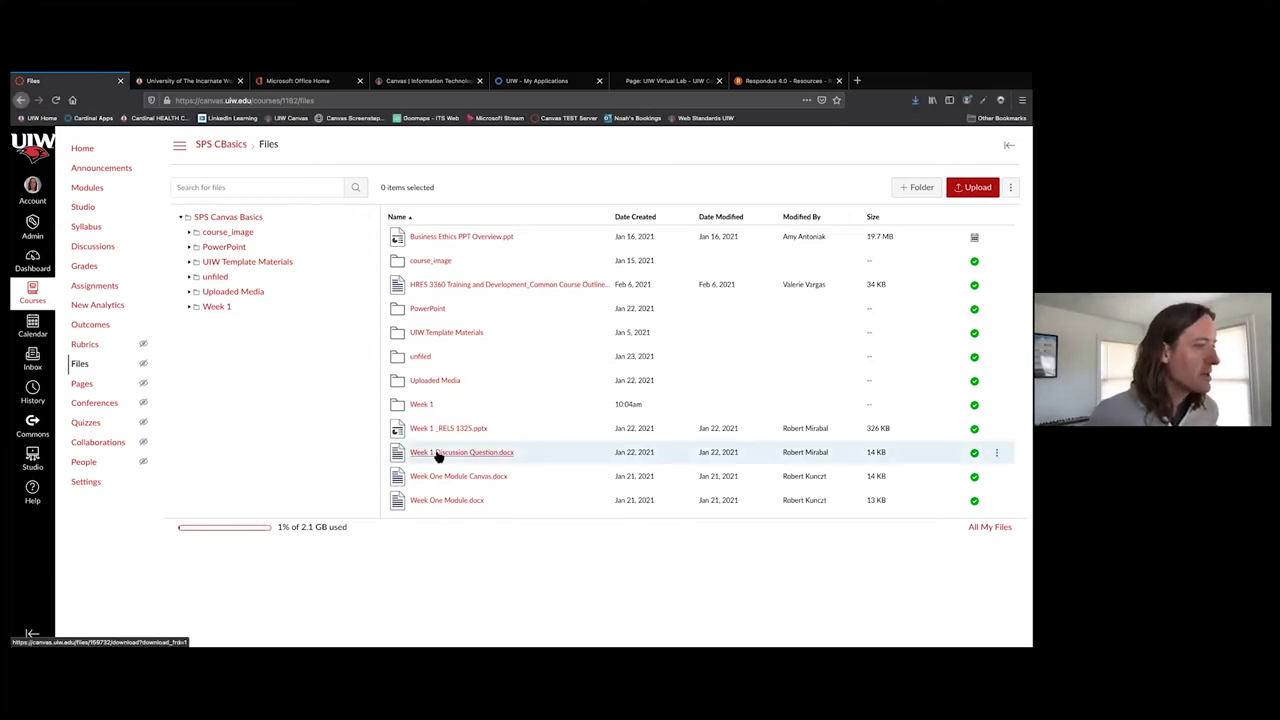
click(997, 455)
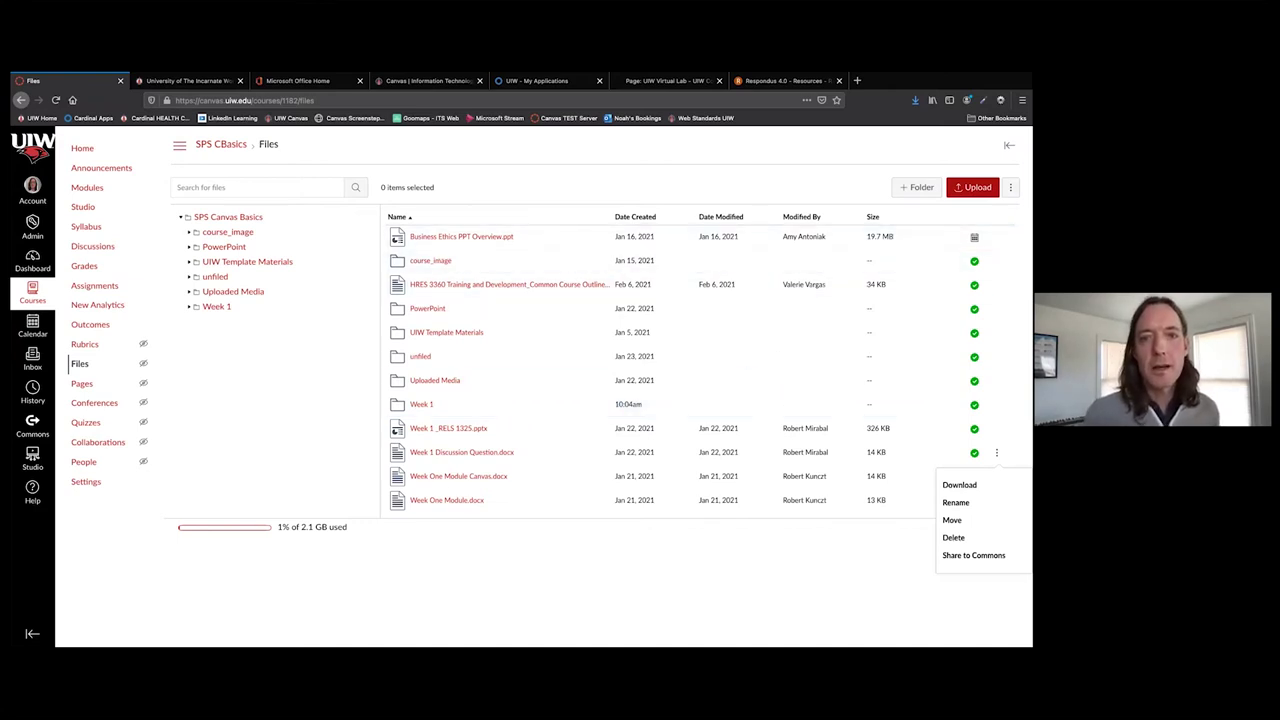
key(Escape)
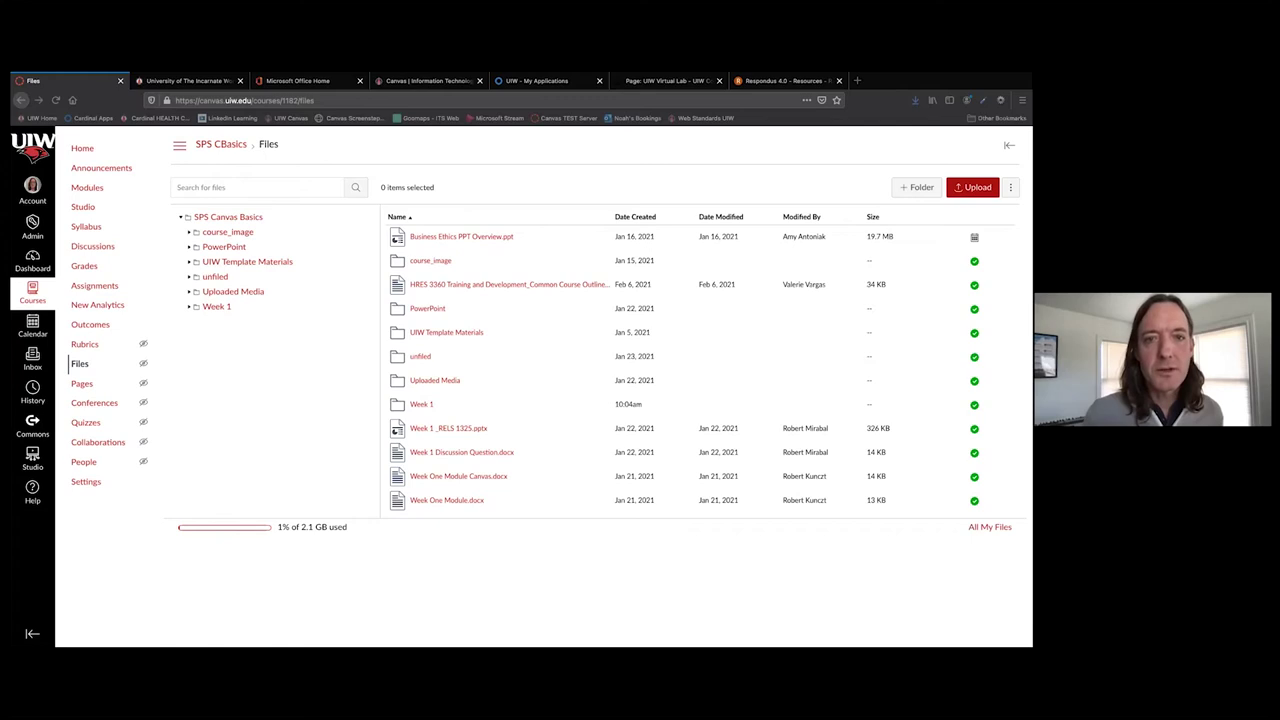
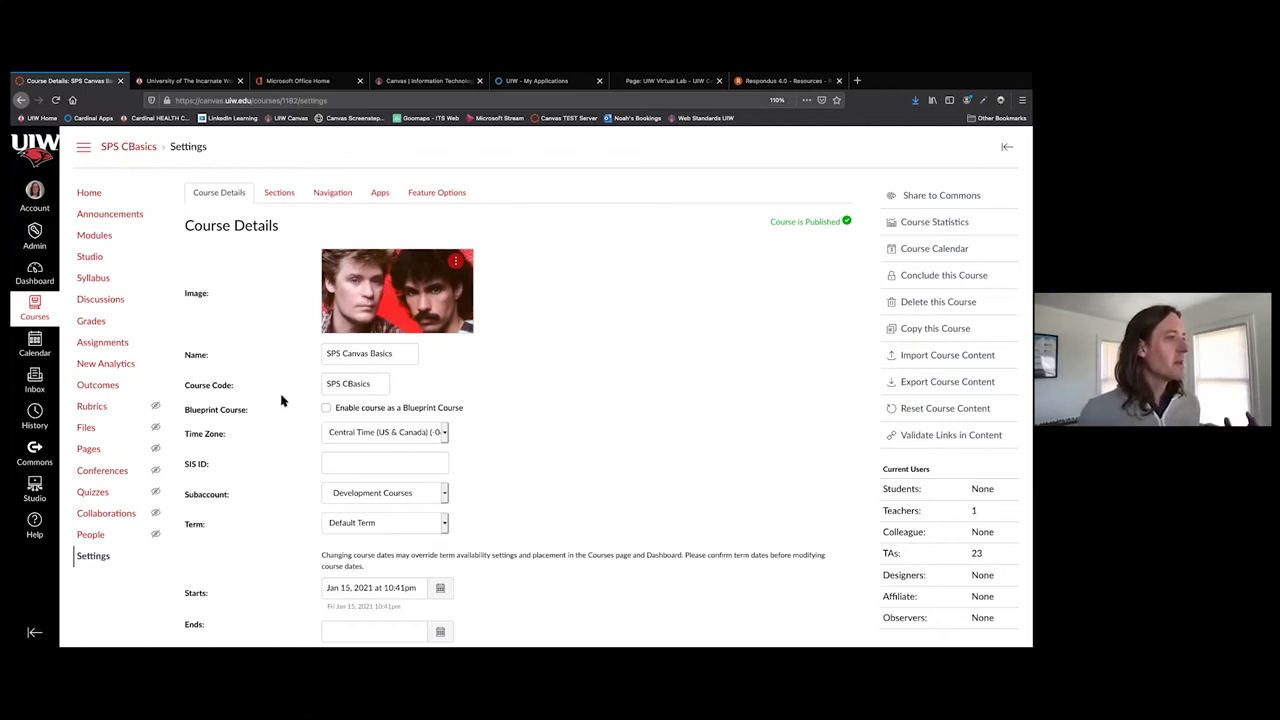
Search Unsplash for "church" as a new course image, and return to the course settings without choosing a picture.
click(409, 354)
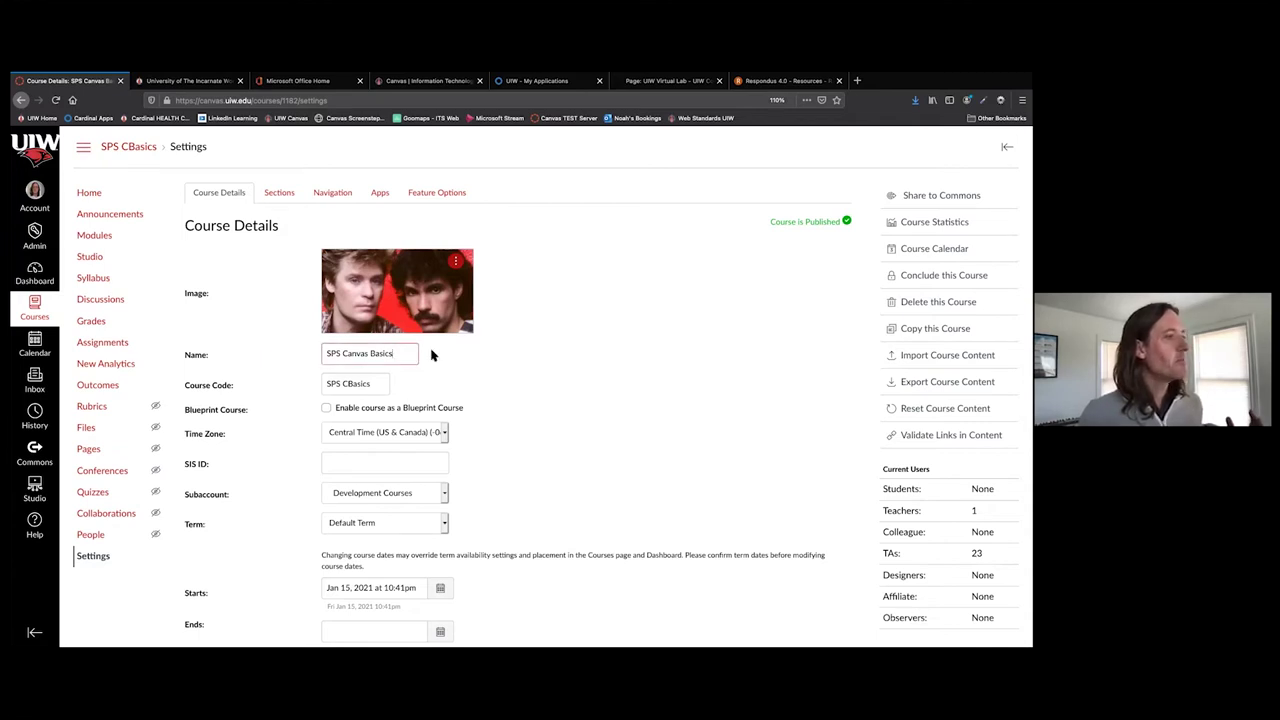
click(455, 263)
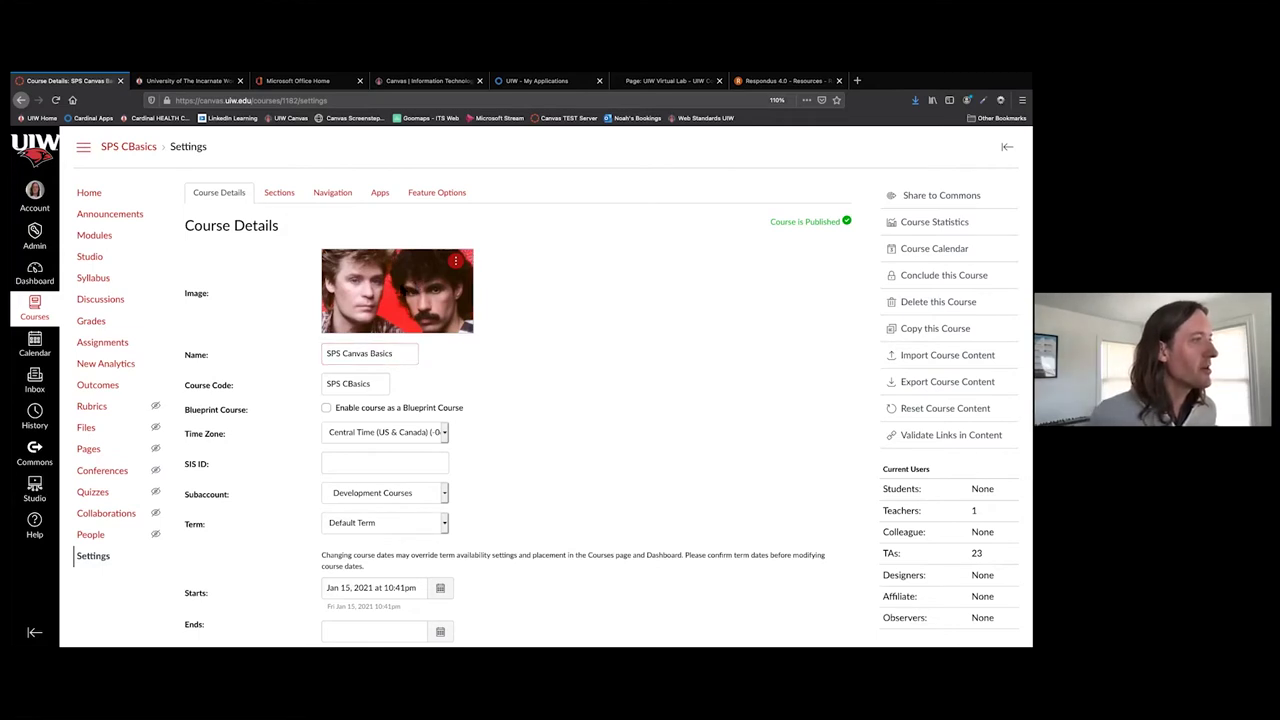
click(455, 262)
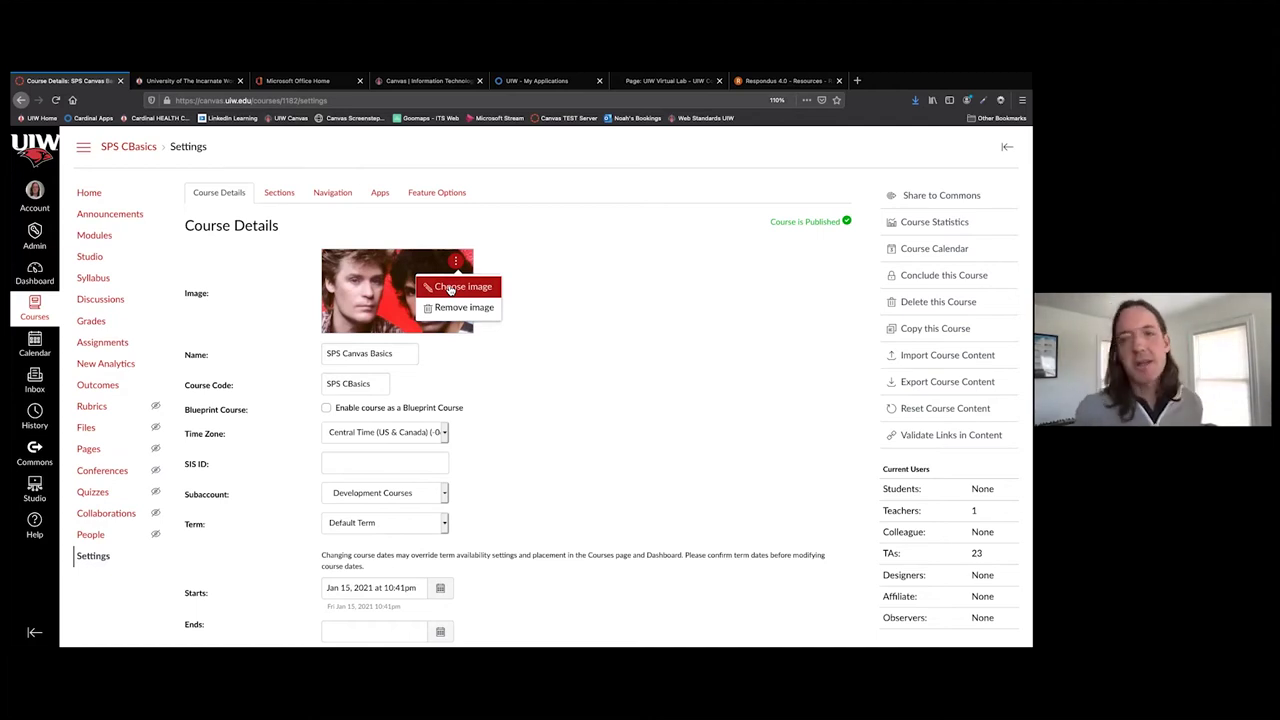
click(450, 289)
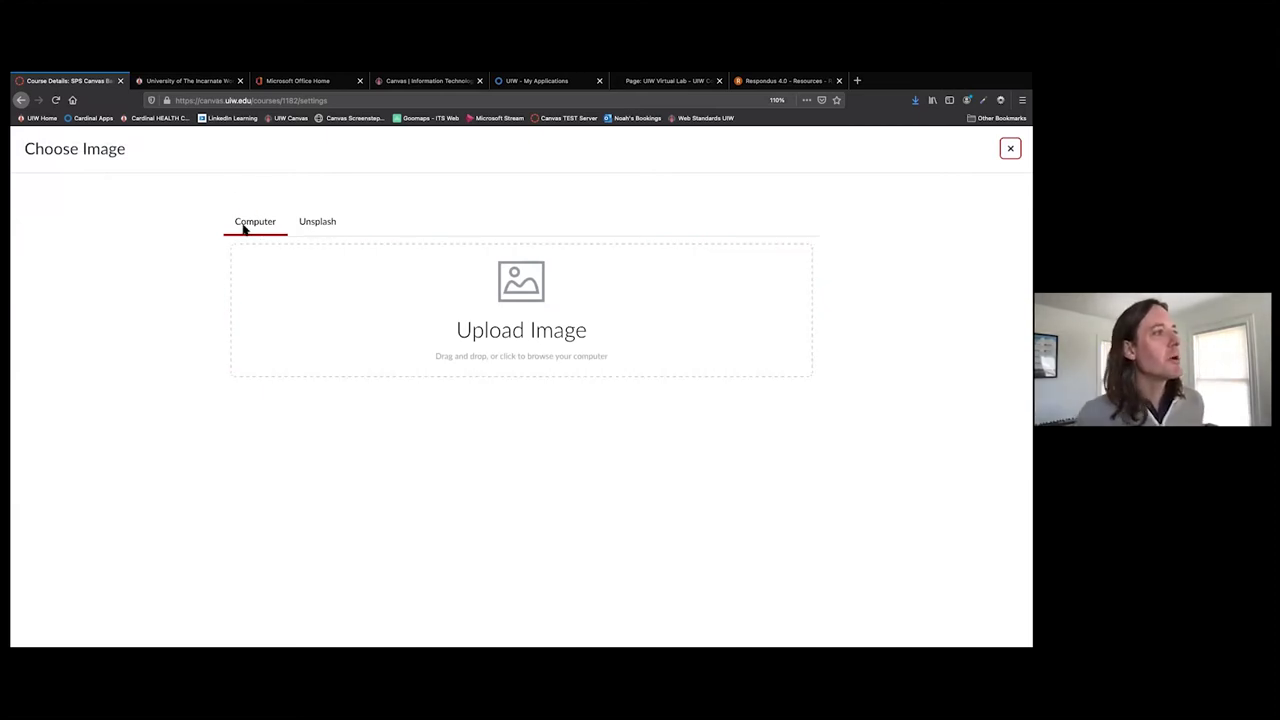
click(316, 224)
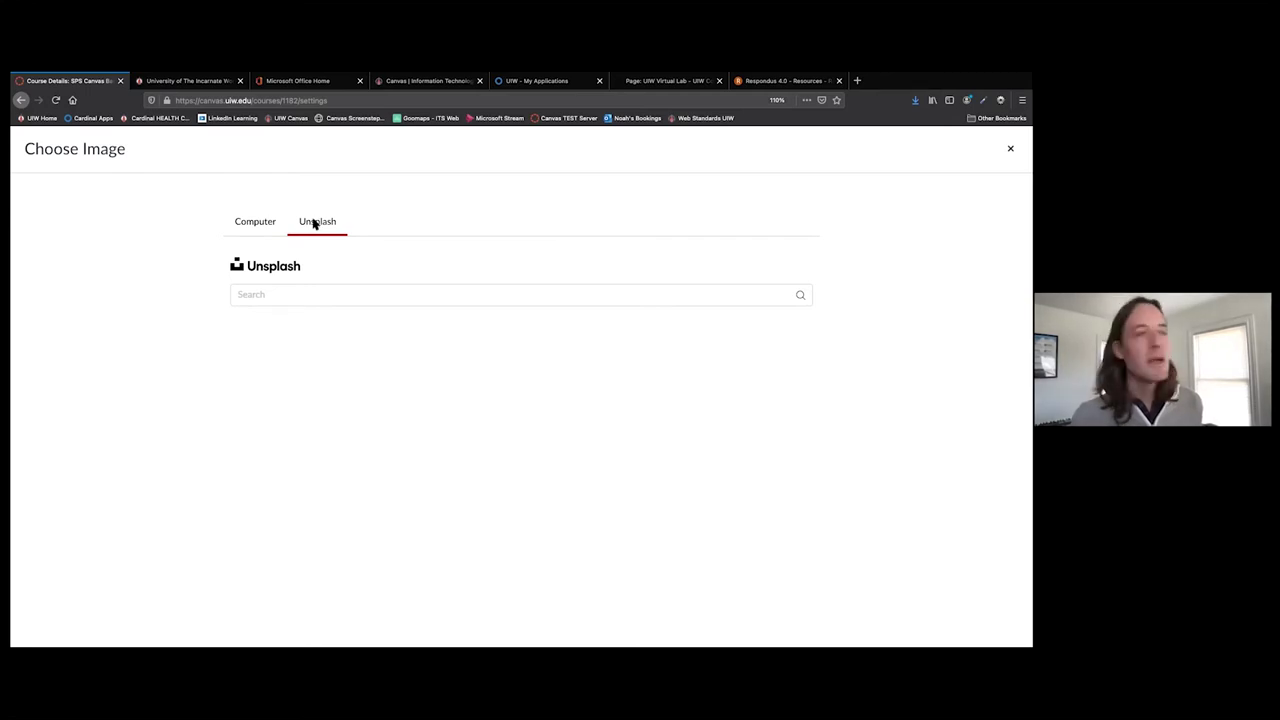
click(332, 295)
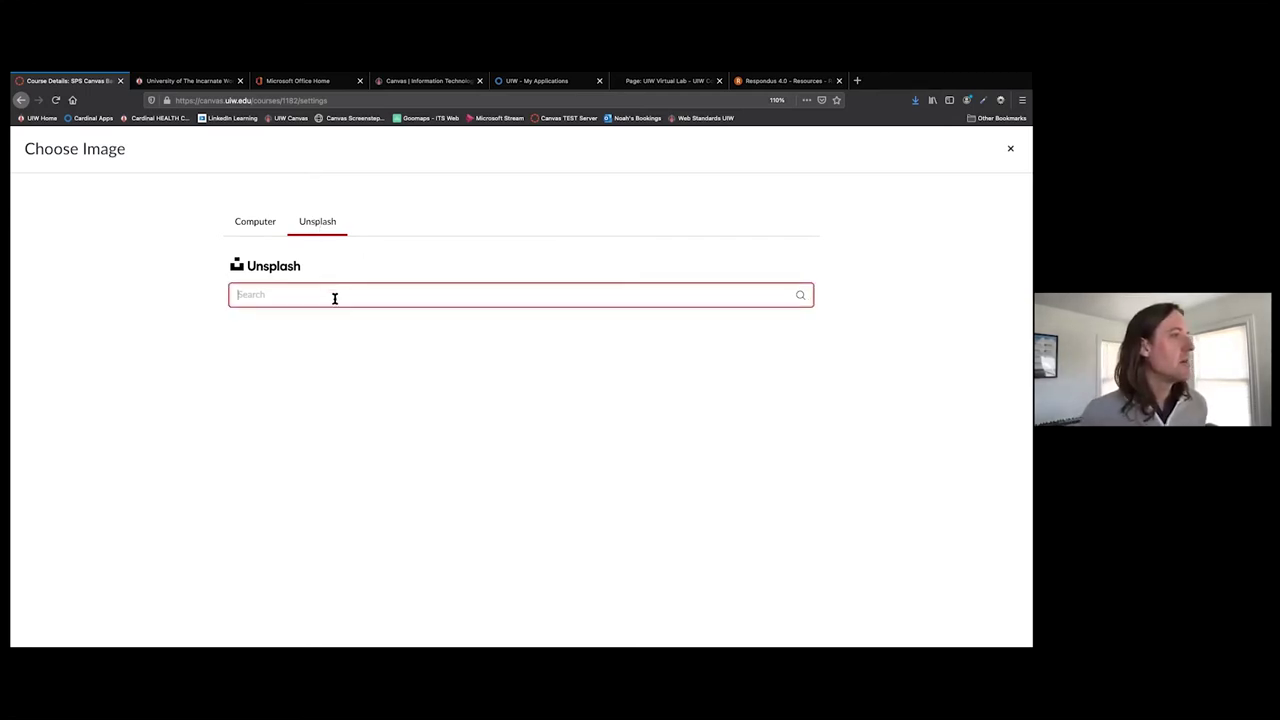
text(church)
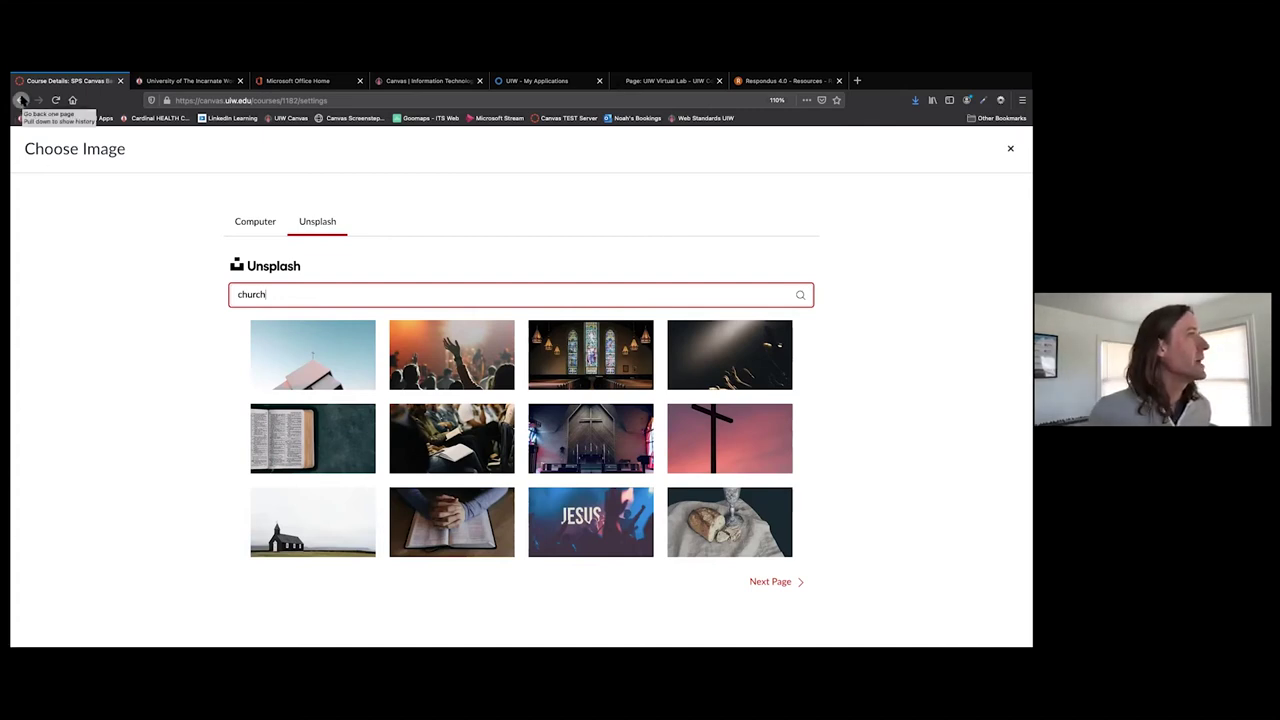
click(20, 100)
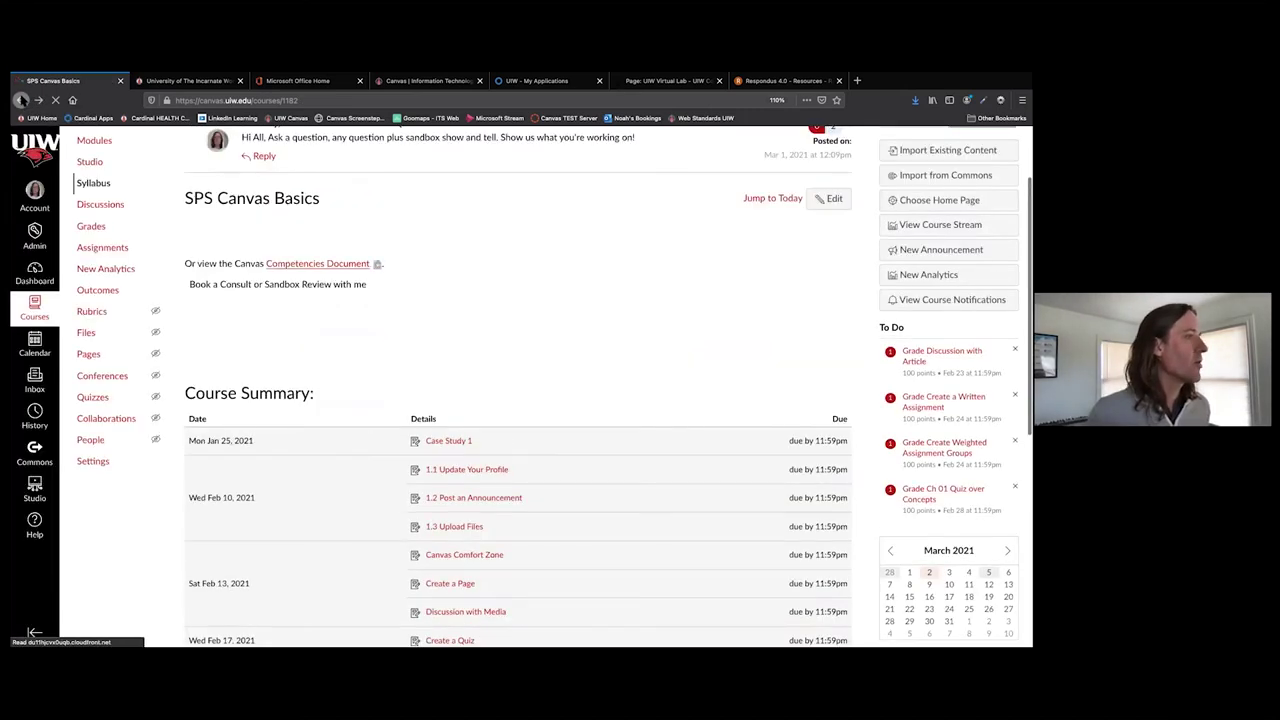
click(91, 461)
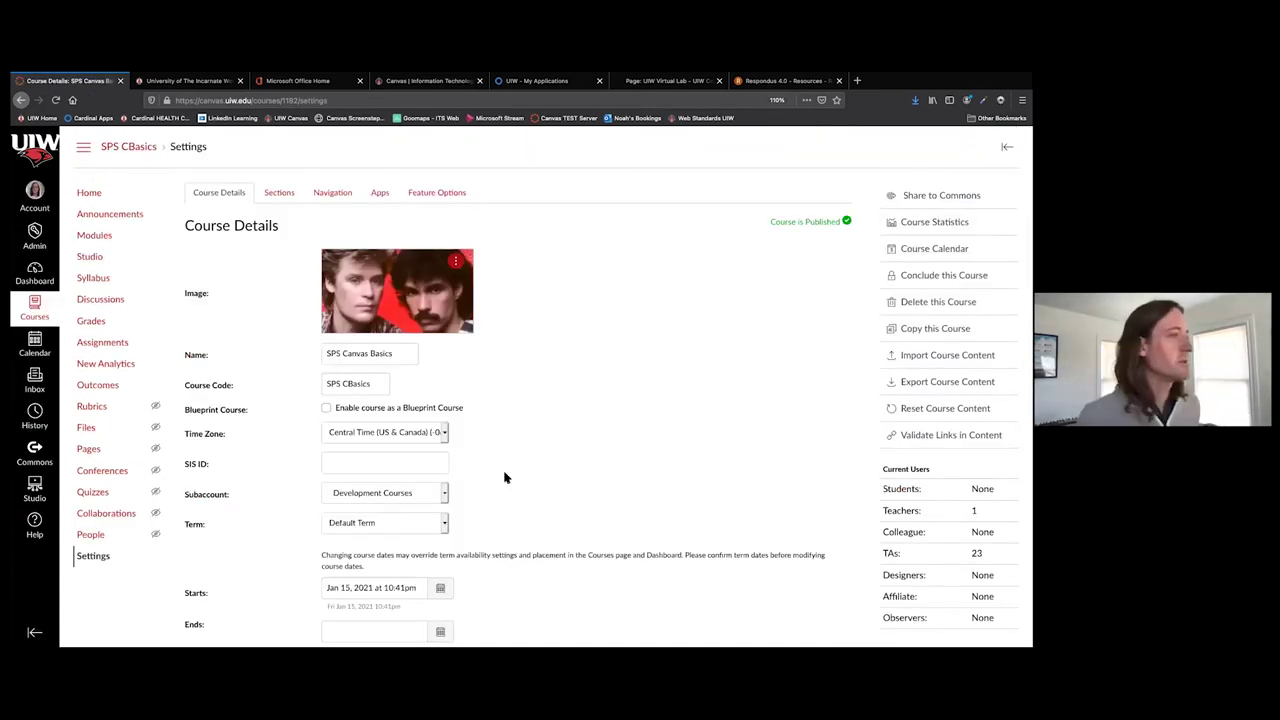
Examine the course name, course code, term, and start and end date settings in the course details.
click(398, 353)
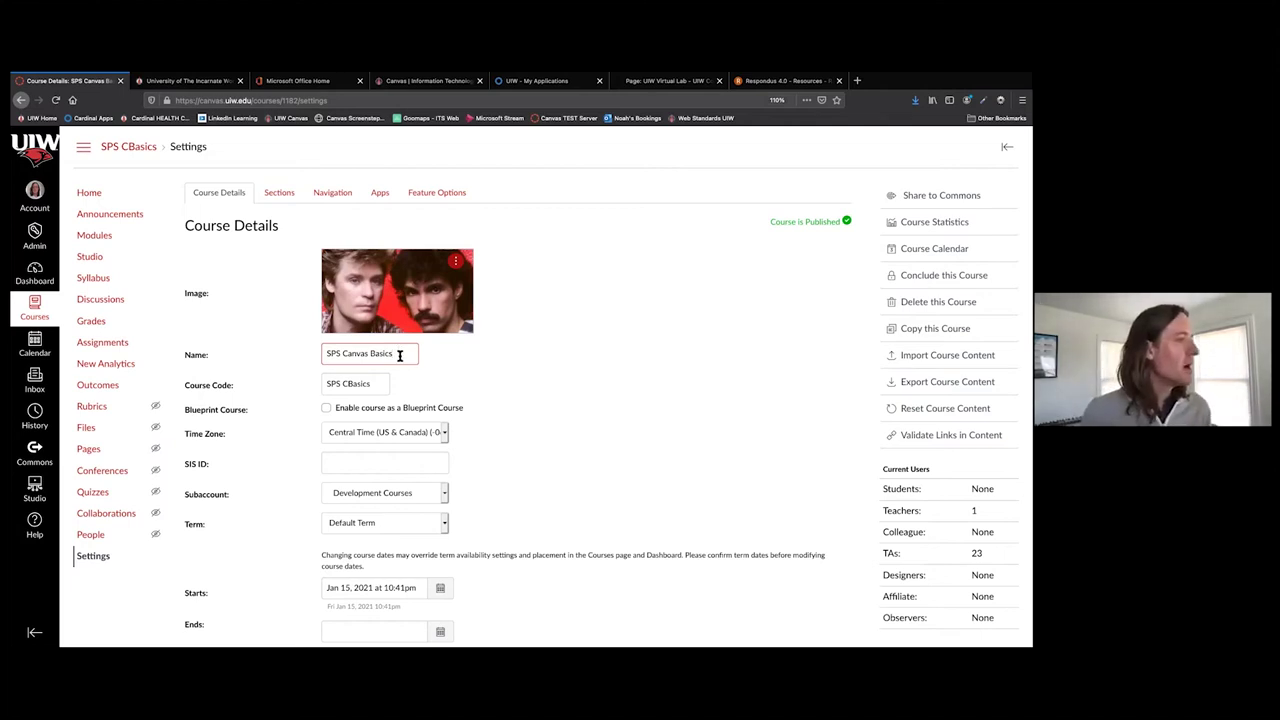
click(380, 385)
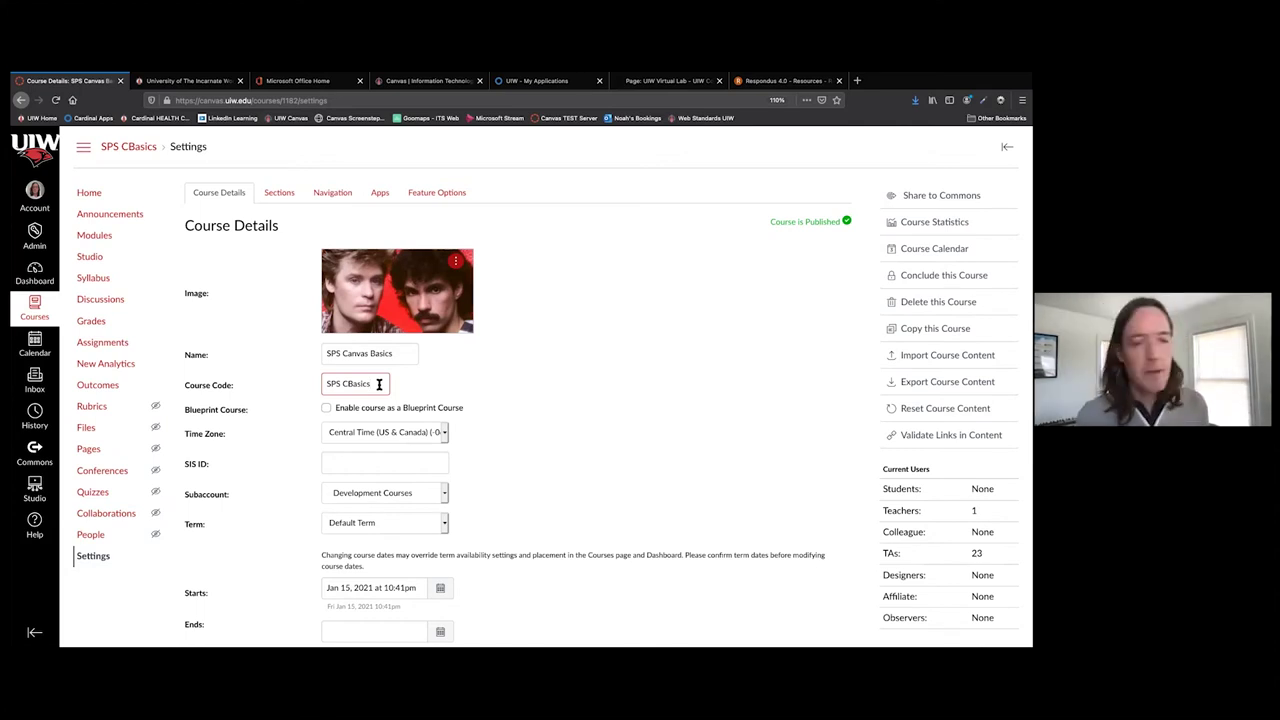
scroll(409, 390, down, 1)
scroll(409, 390, down, 3)
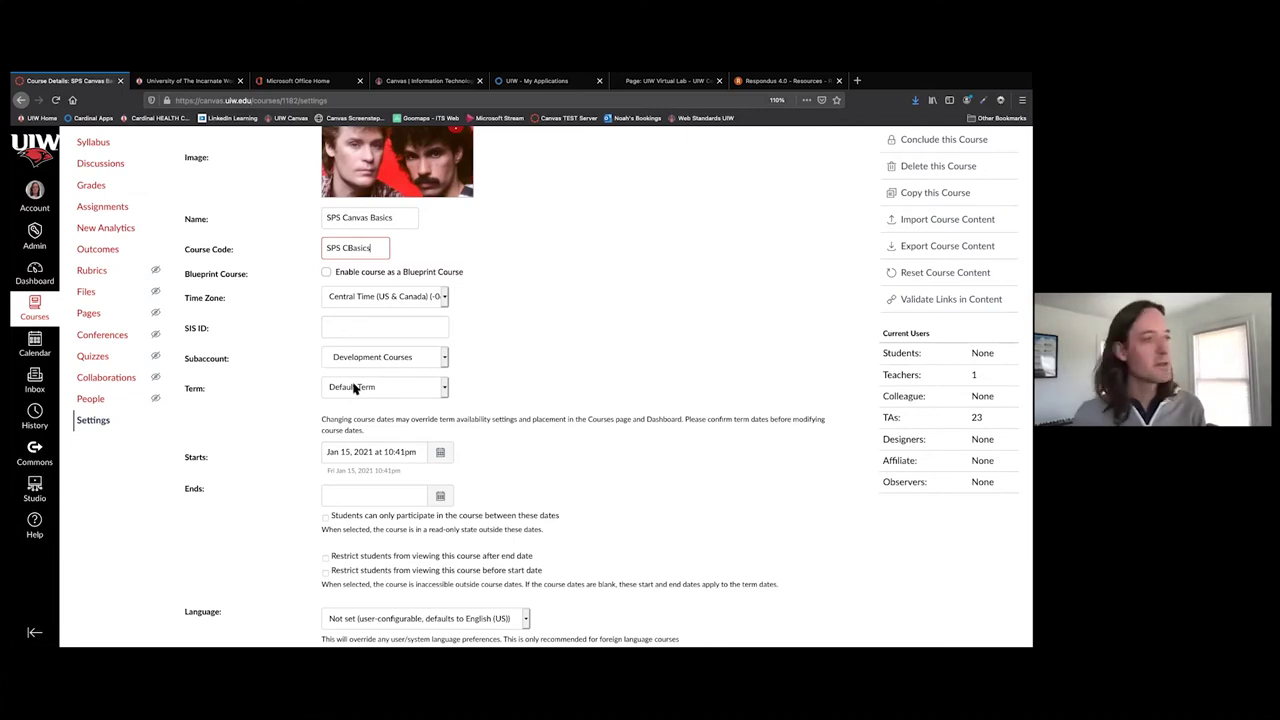
click(442, 388)
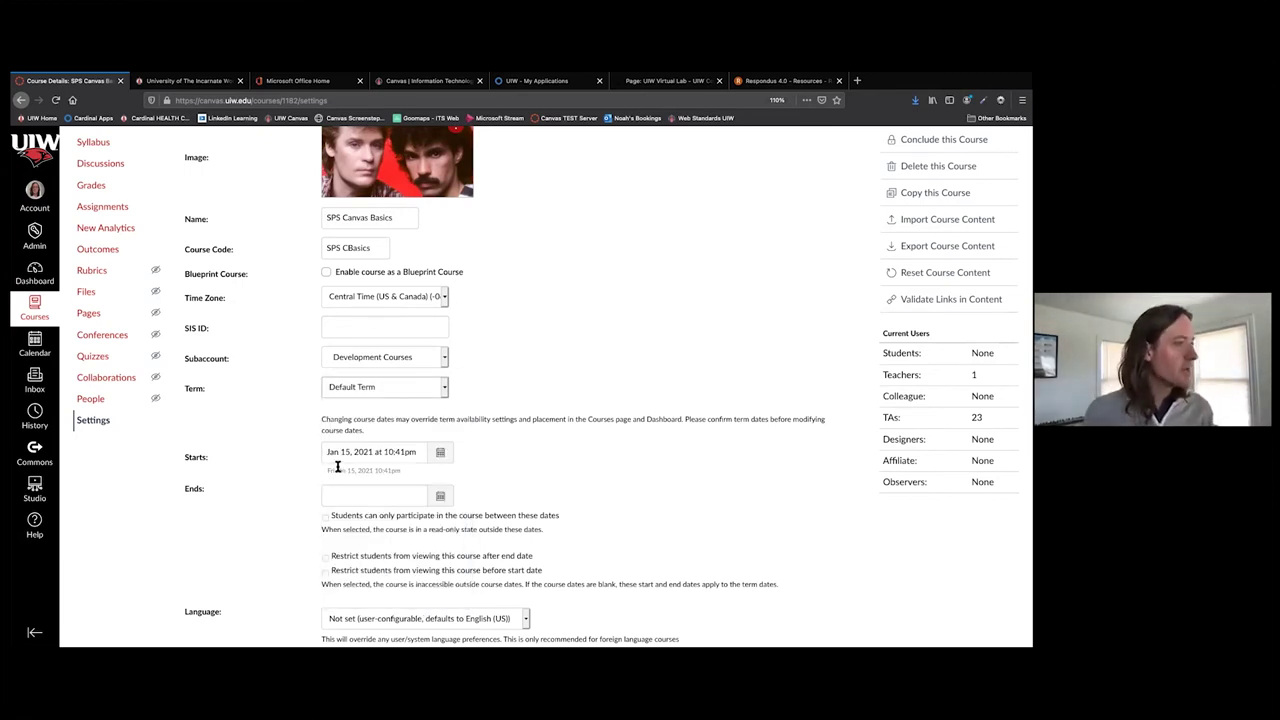
scroll(338, 465, down, 1)
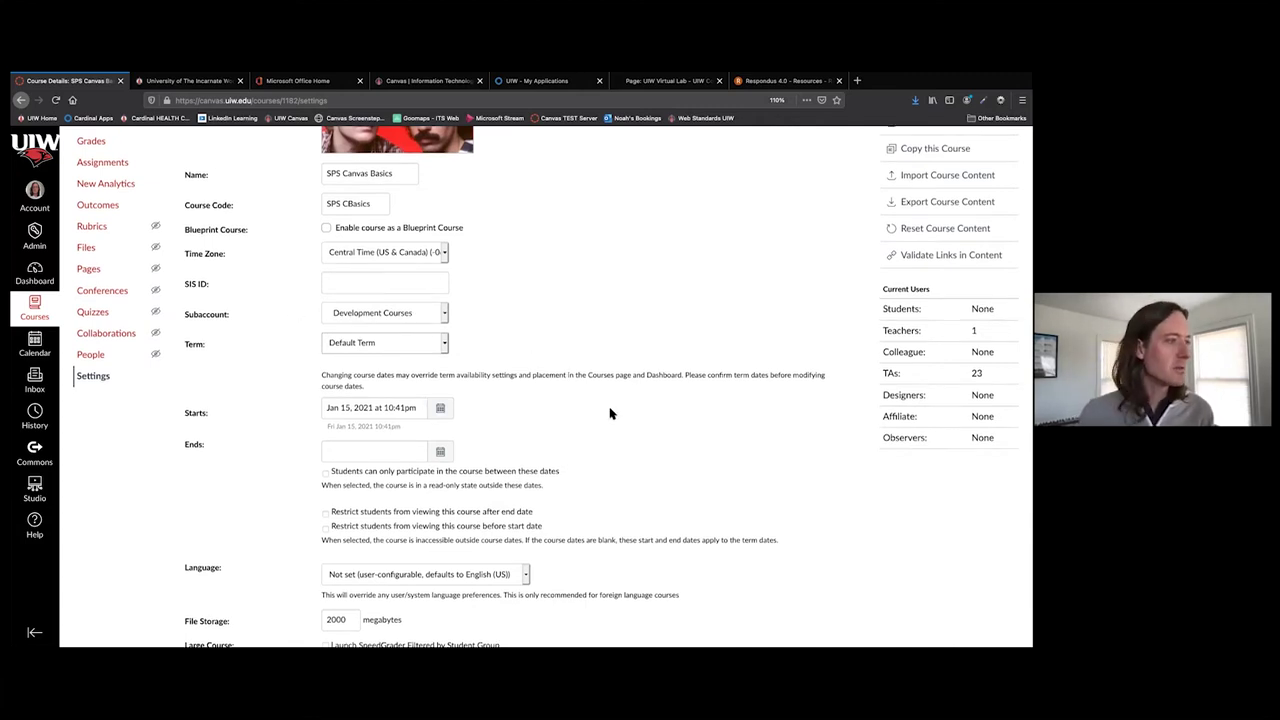
scroll(610, 413, down, 3)
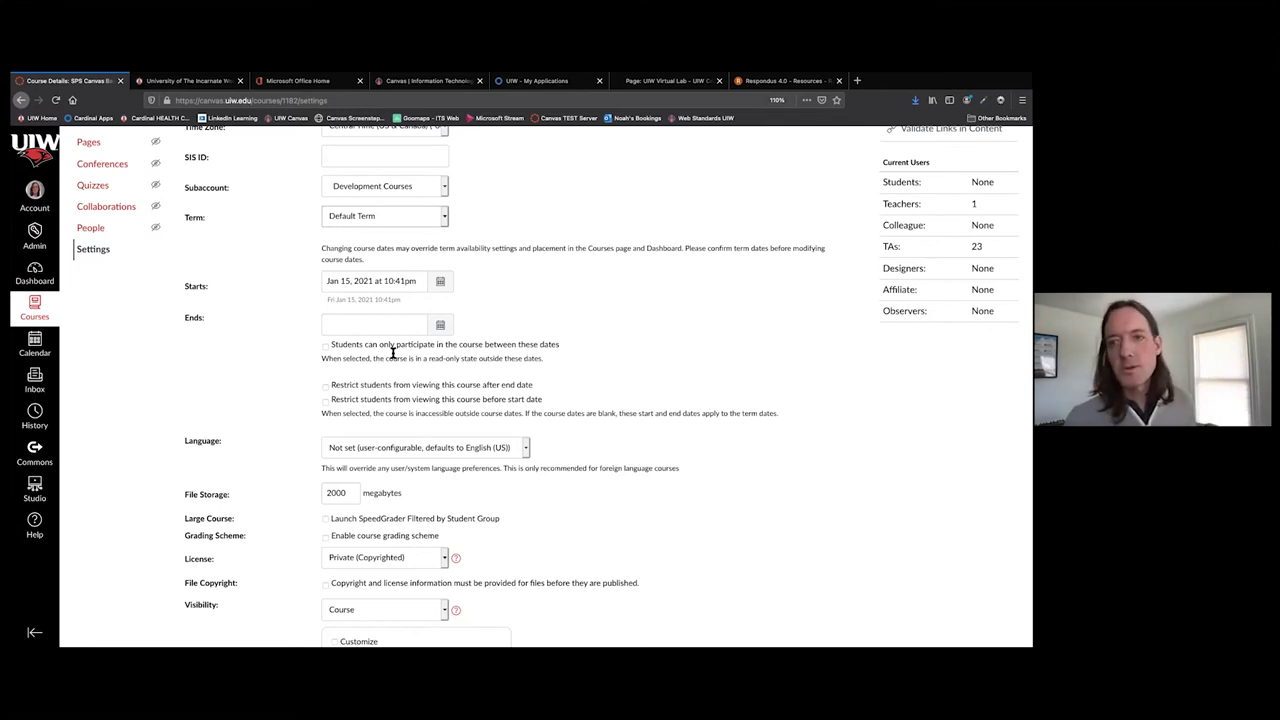
scroll(441, 374, down, 1)
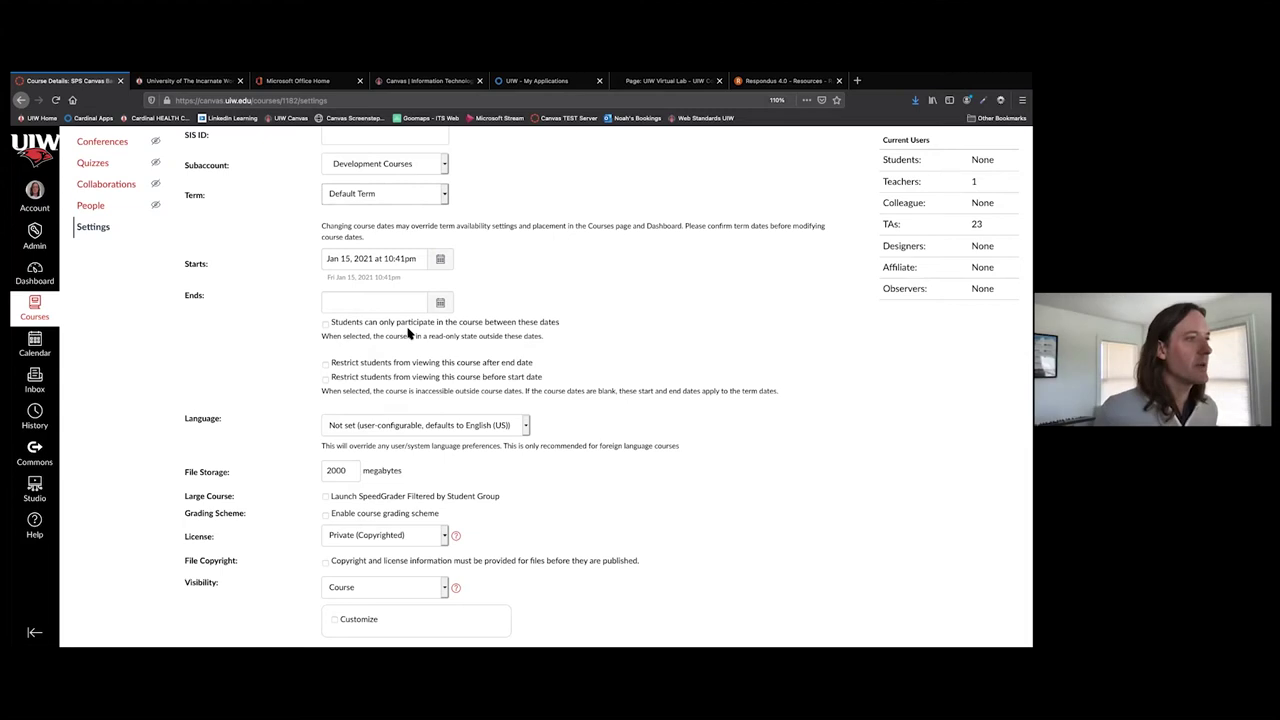
Enable the option that students can only participate in the course between these dates, and disable it again.
click(325, 322)
click(325, 323)
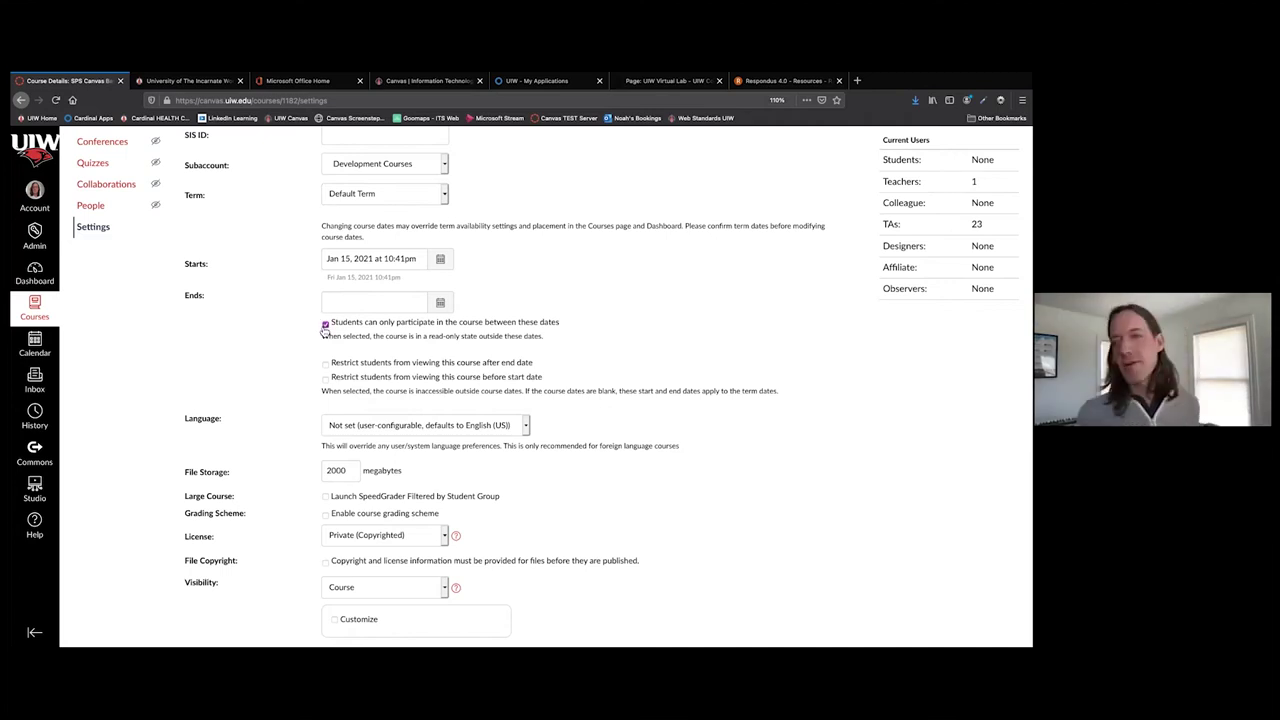
click(324, 326)
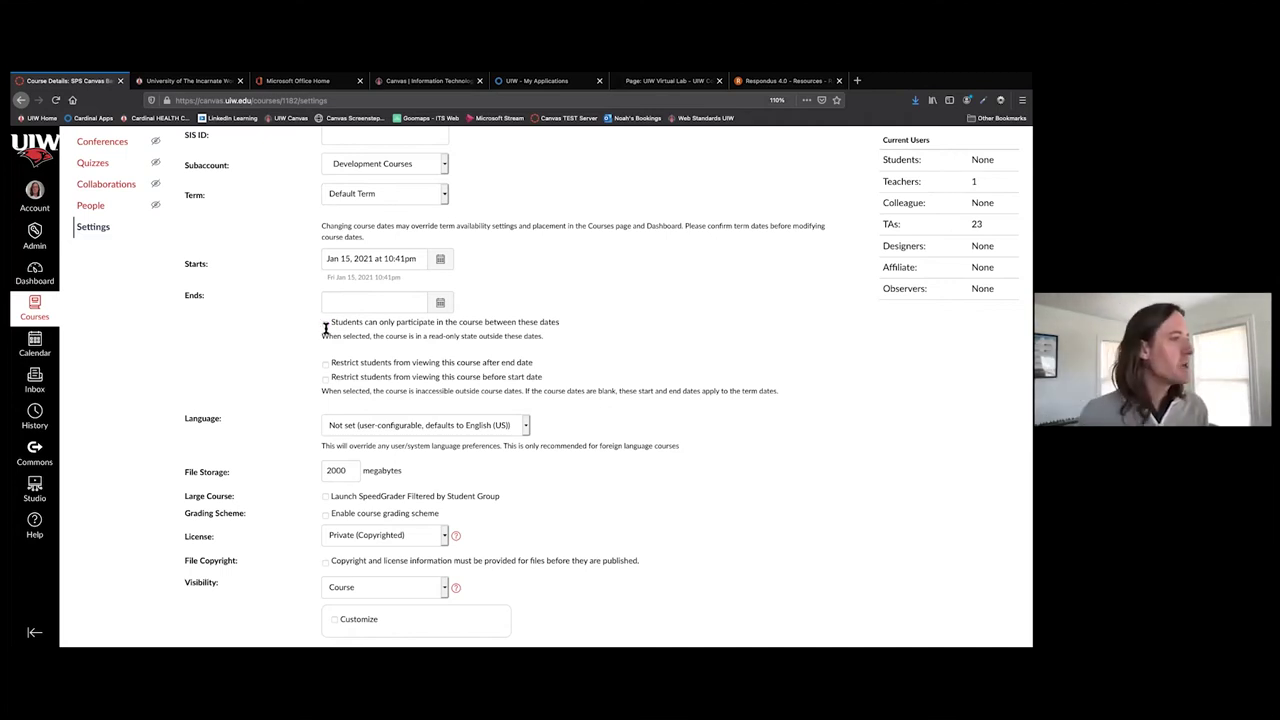
View the languages available for the course and close the list without choosing one.
scroll(340, 345, down, 1)
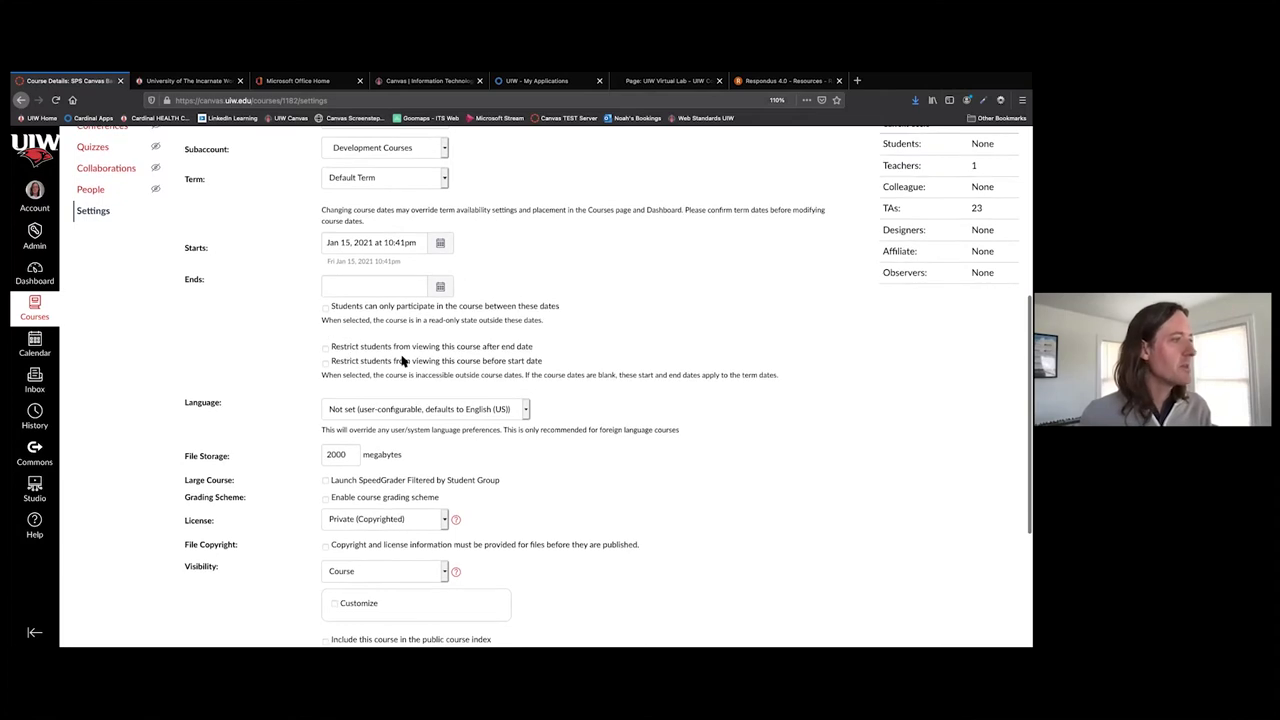
scroll(401, 360, down, 2)
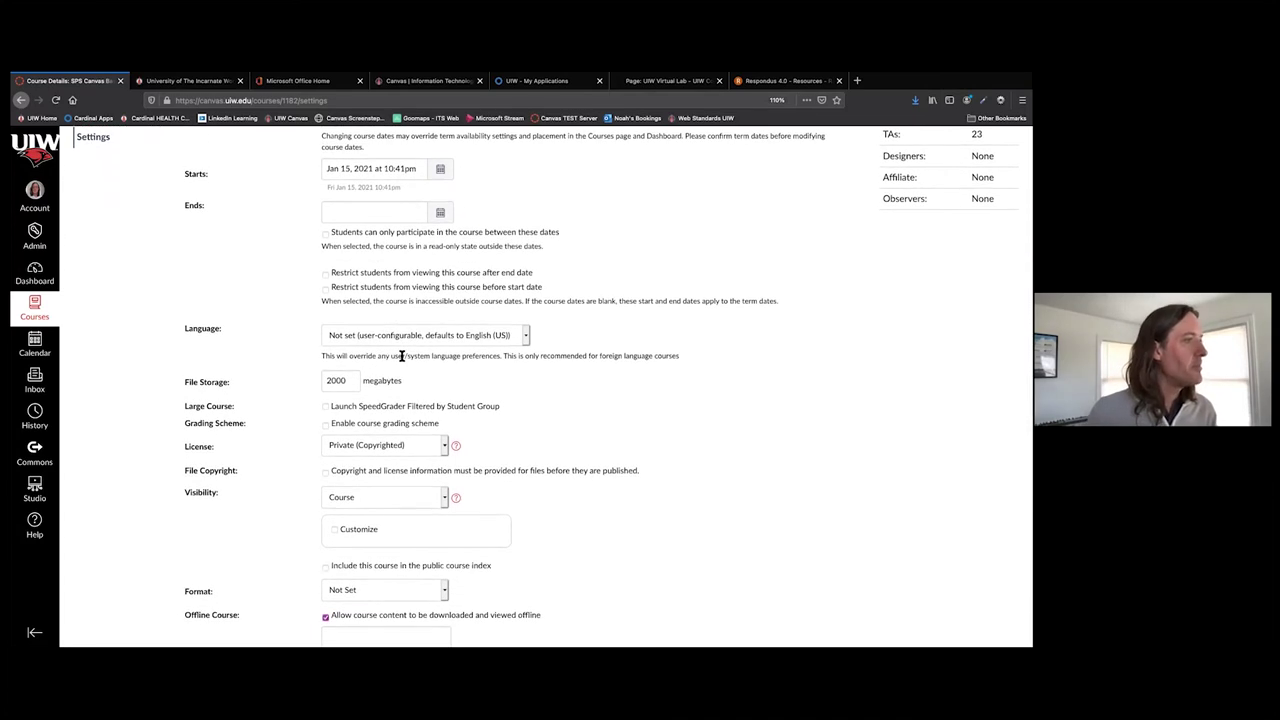
click(525, 337)
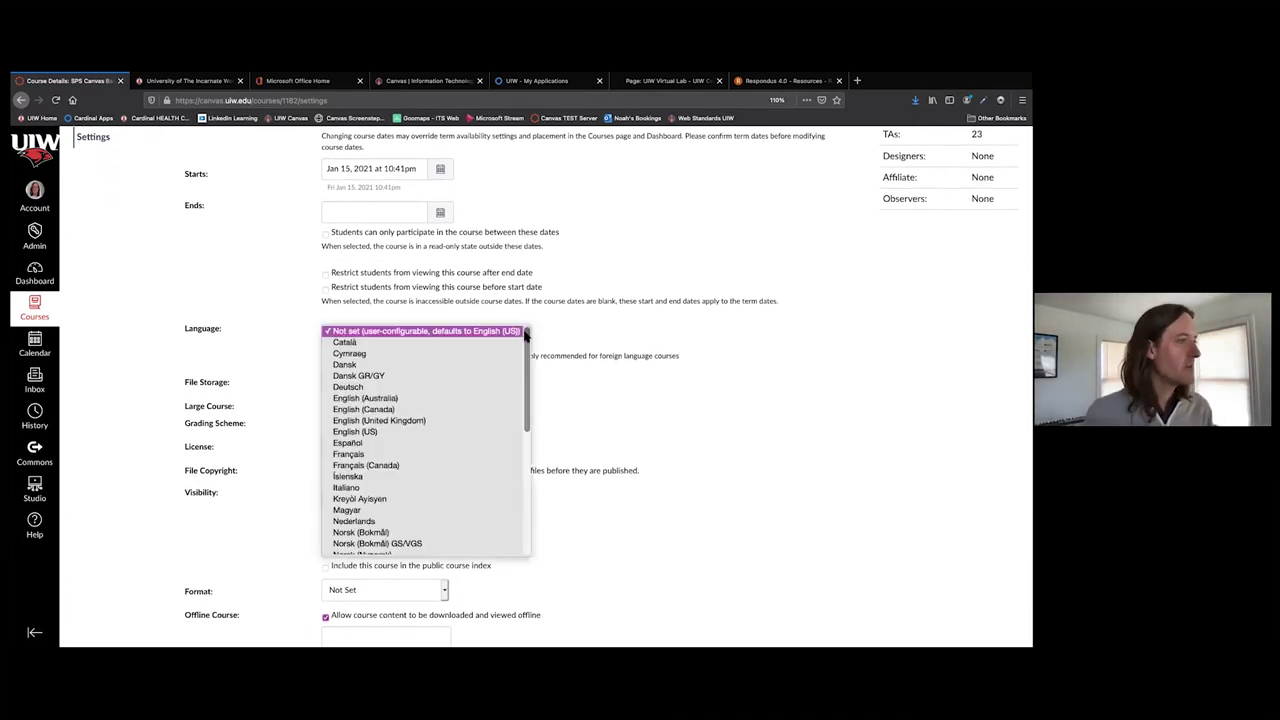
click(616, 335)
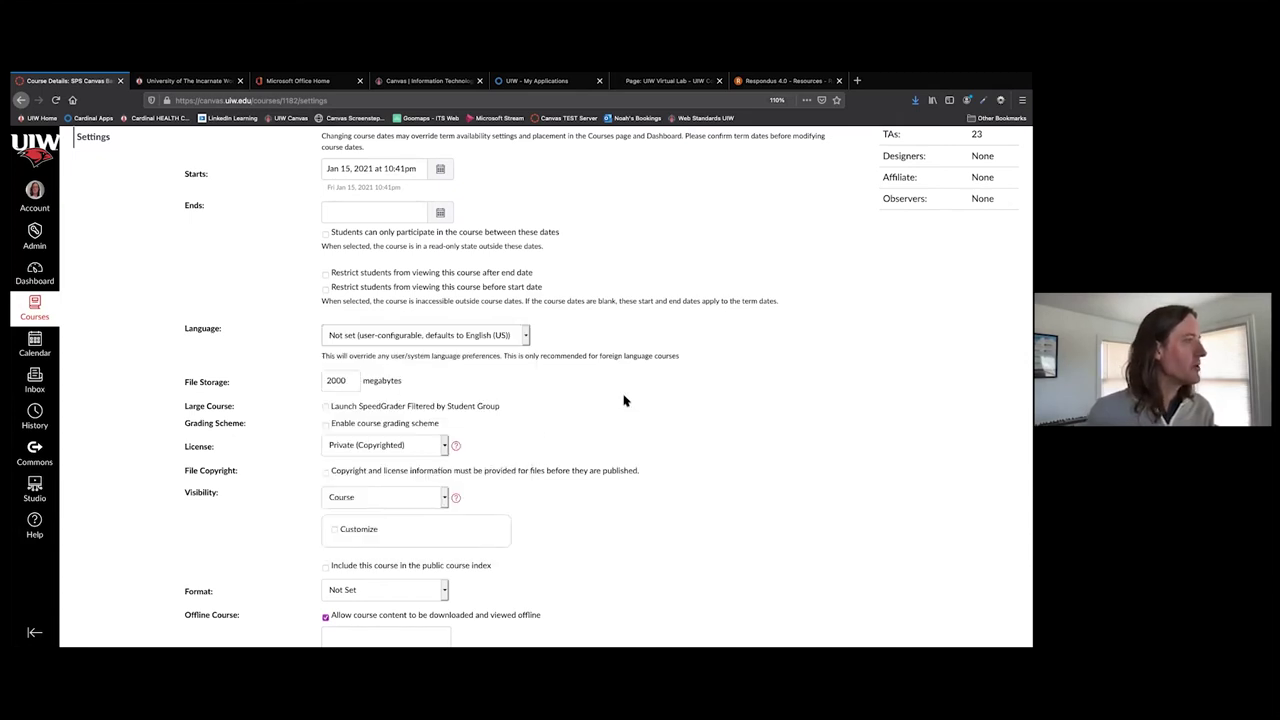
Examine the remaining course details, including the expanded additional options for announcements, discussions, groups and grades.
scroll(624, 401, down, 3)
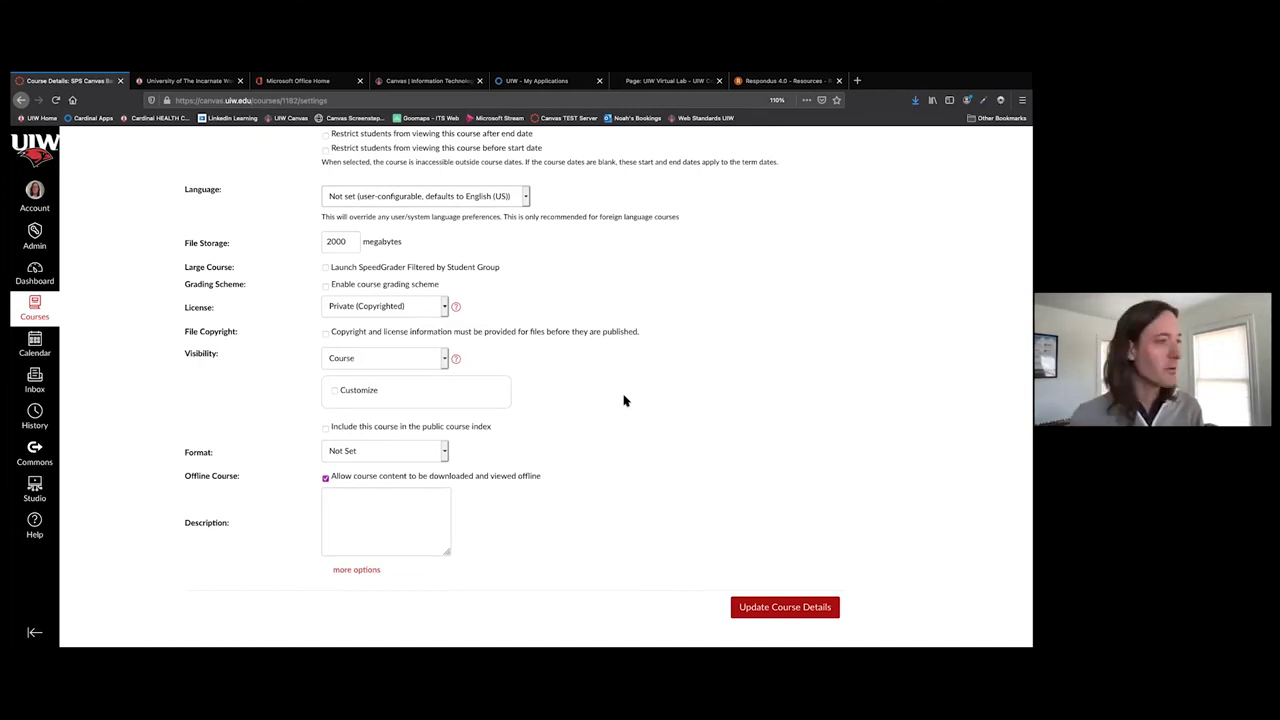
scroll(618, 405, down, 1)
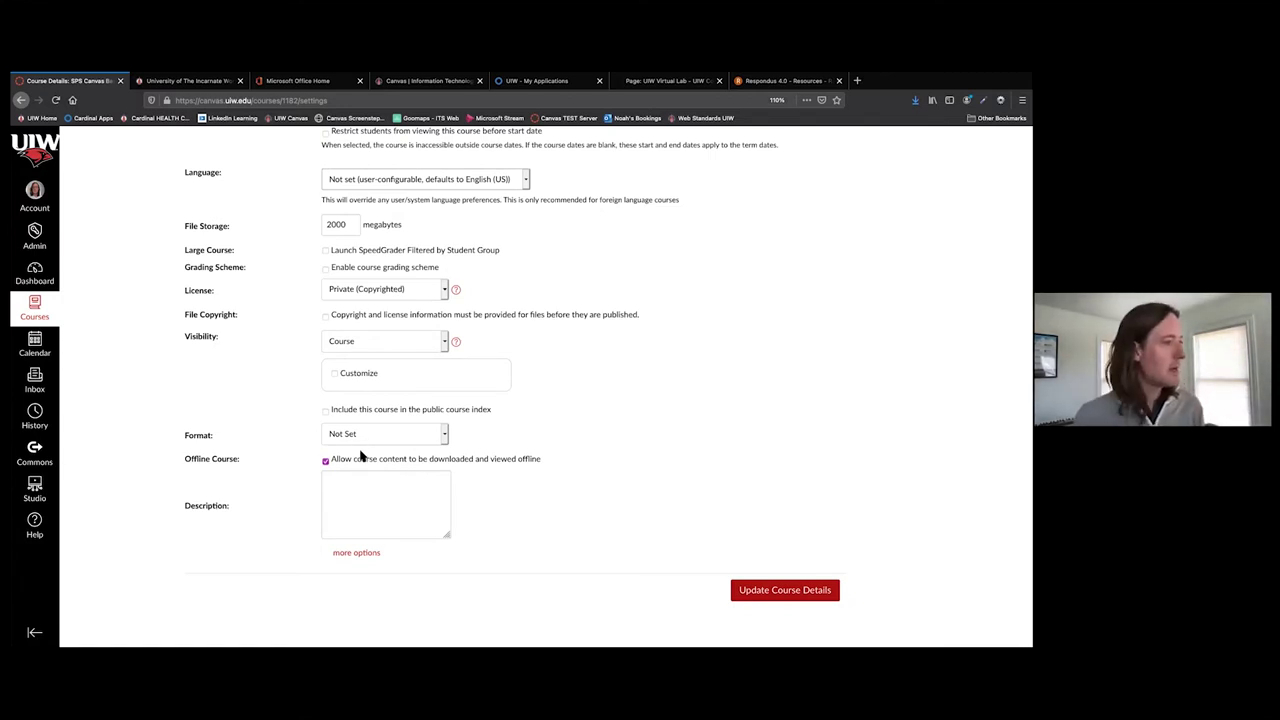
mouse_move(520, 78)
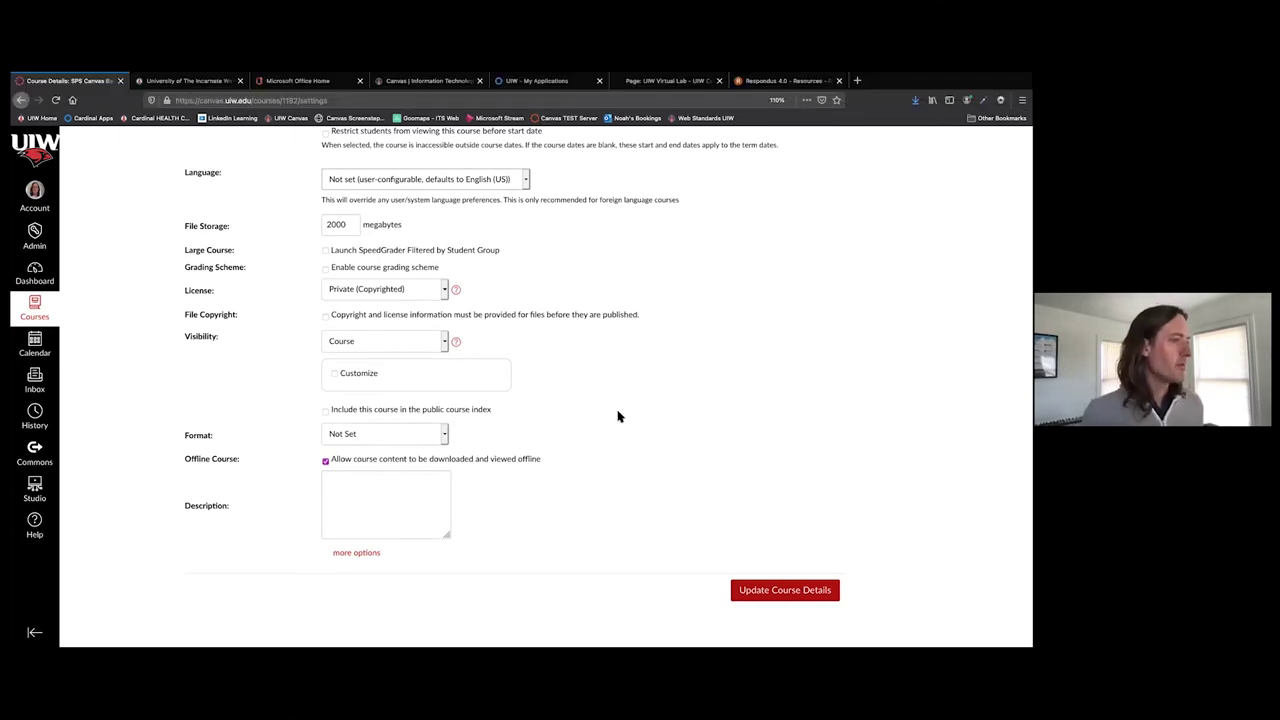
scroll(619, 460, down, 2)
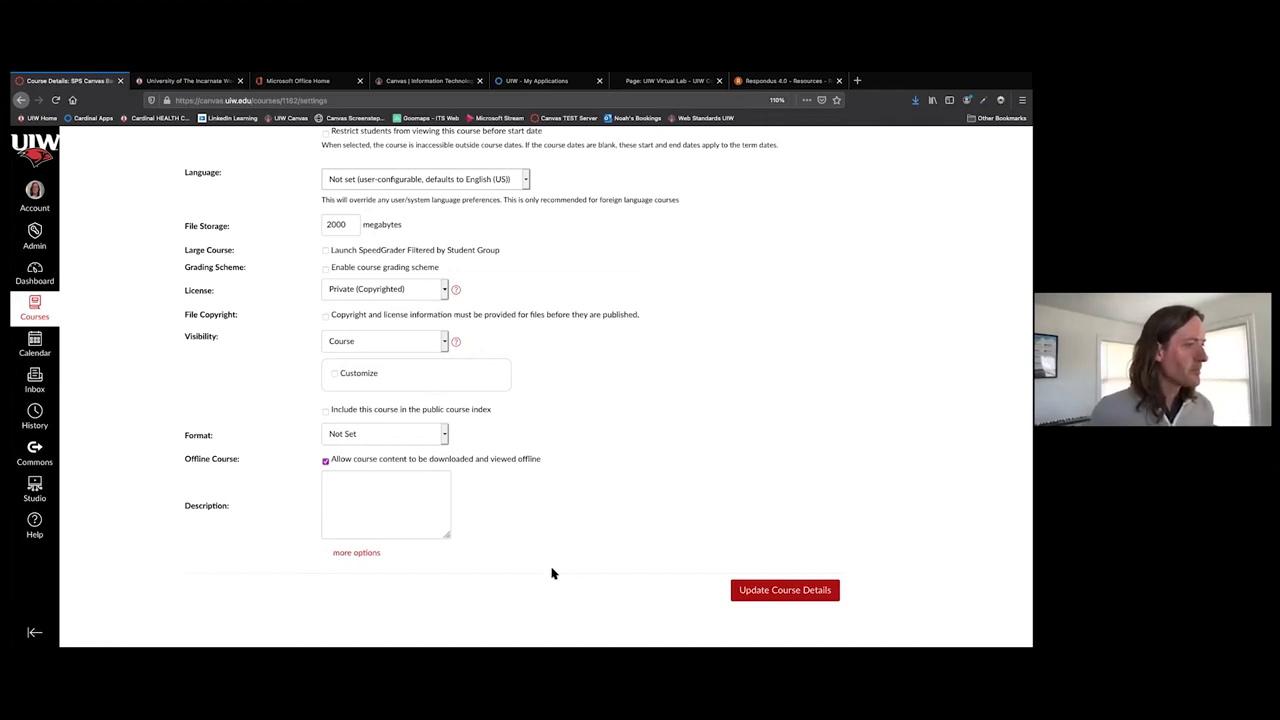
click(357, 553)
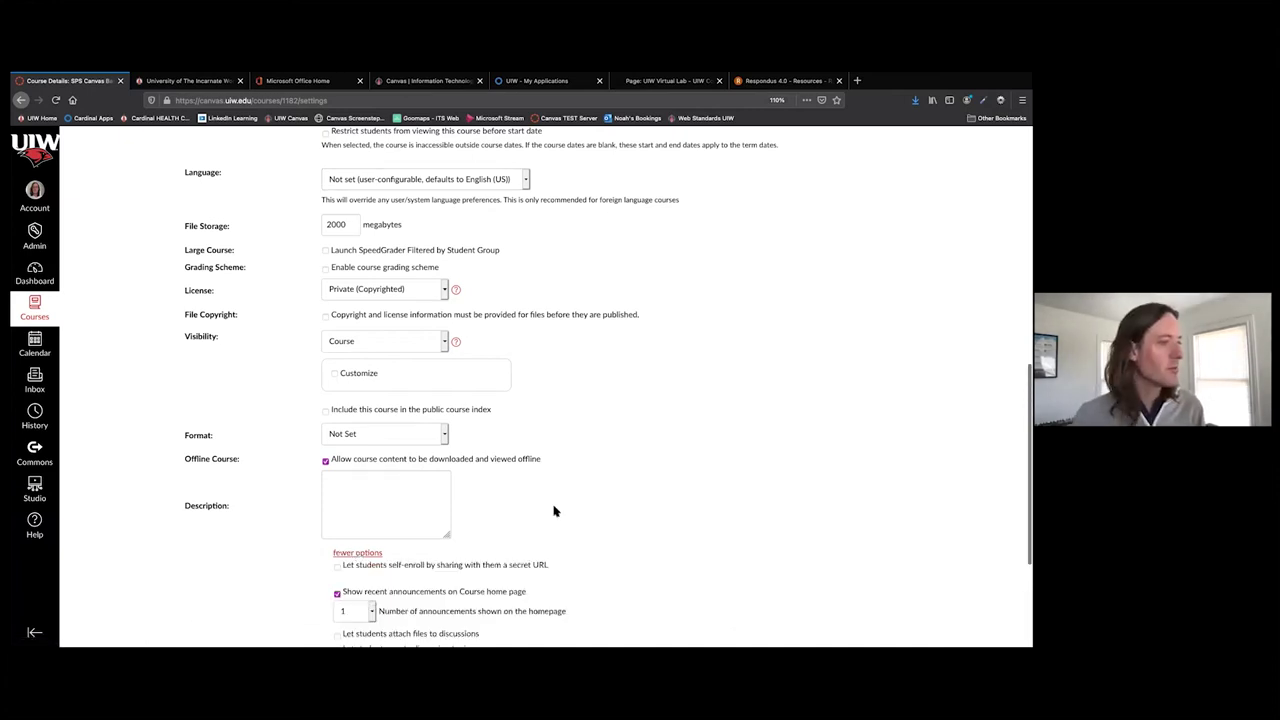
scroll(555, 511, down, 2)
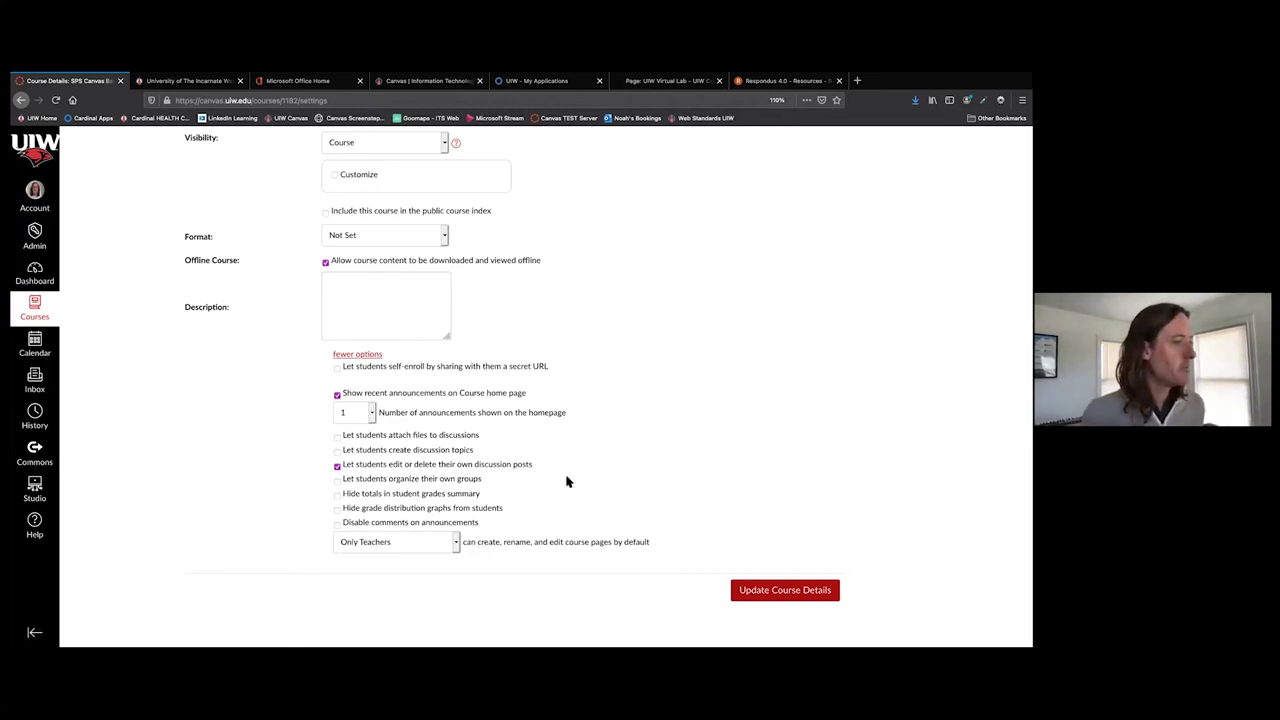
scroll(566, 482, up, 15)
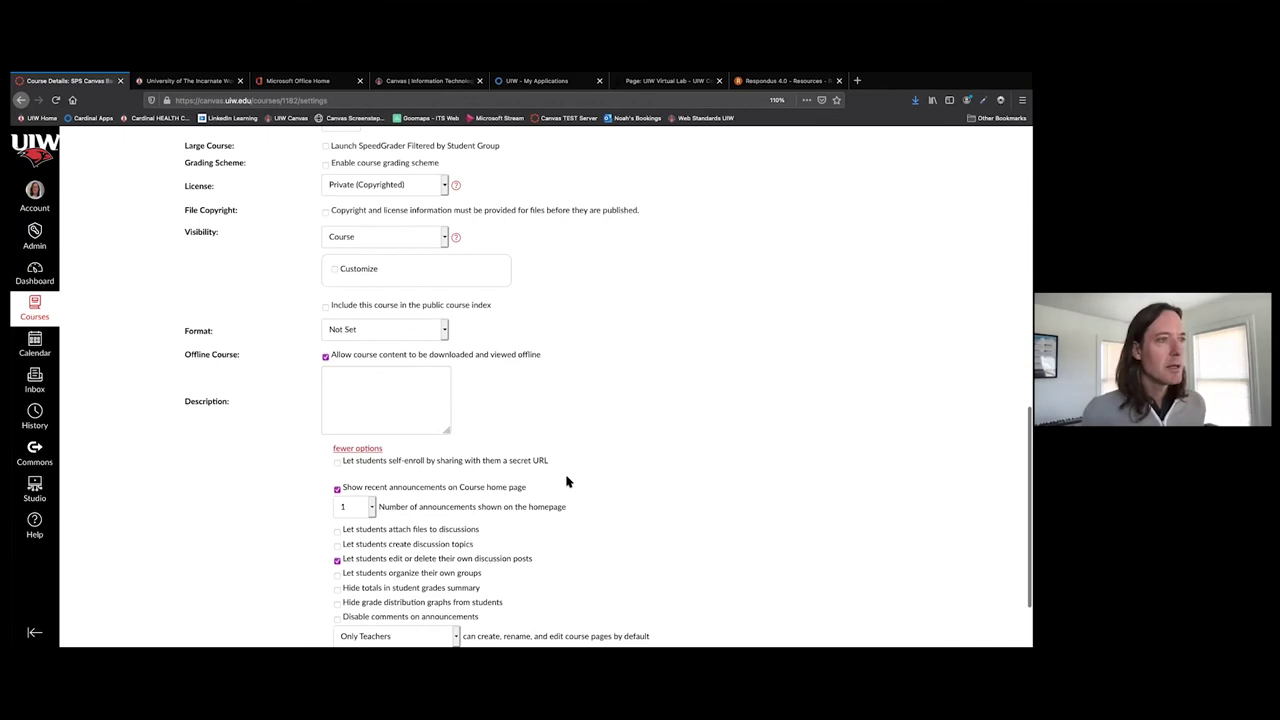
scroll(566, 482, up, 2)
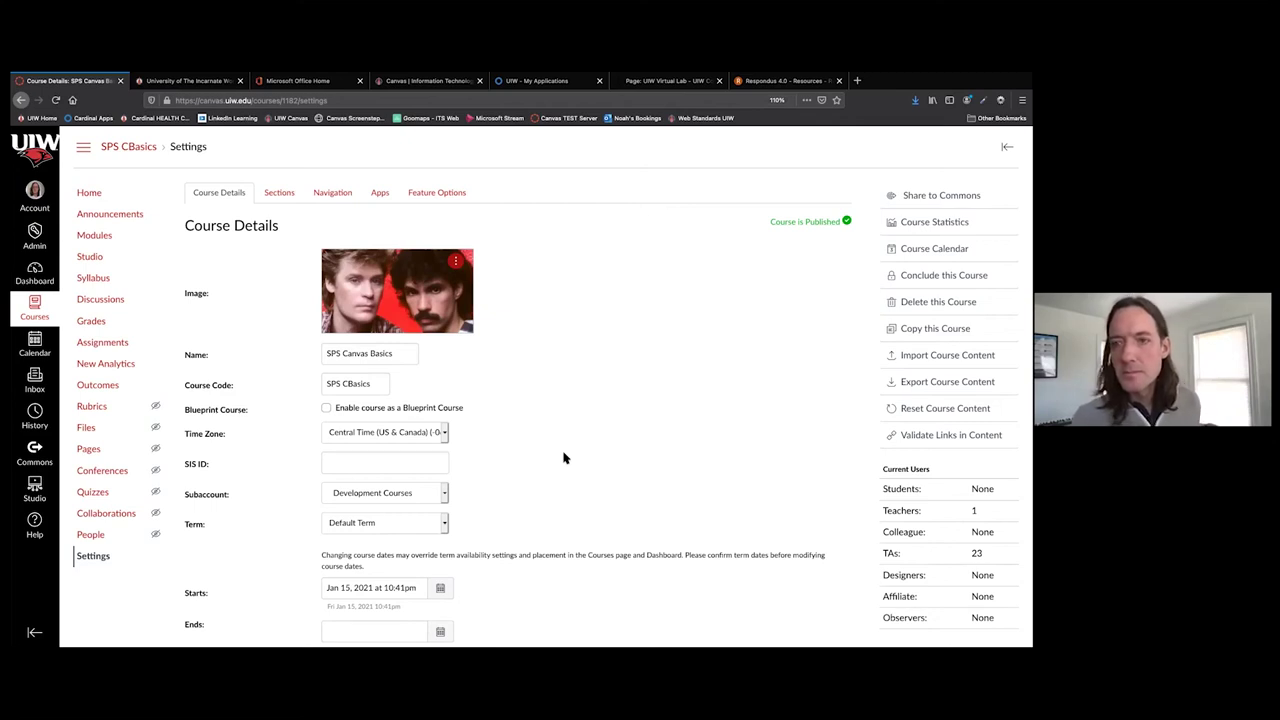
Examine the course details page from top to end, and view the course sections.
scroll(563, 458, down, 4)
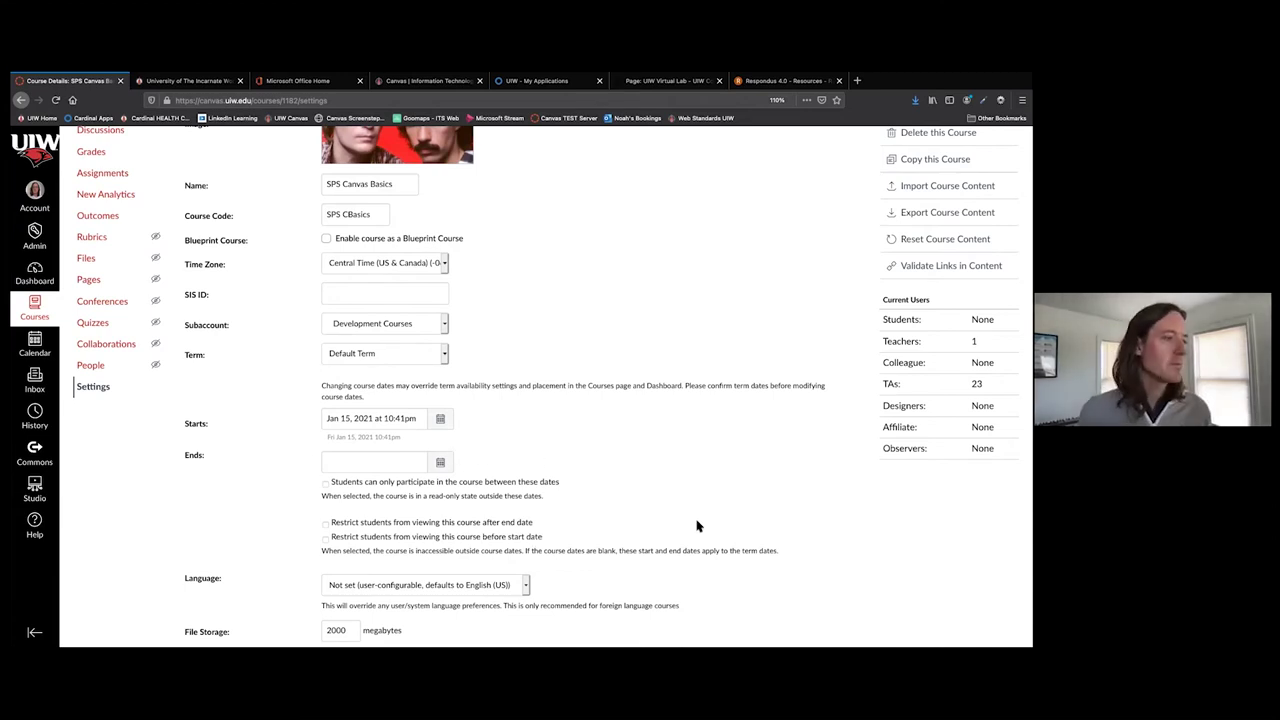
scroll(697, 526, down, 5)
scroll(697, 526, up, 8)
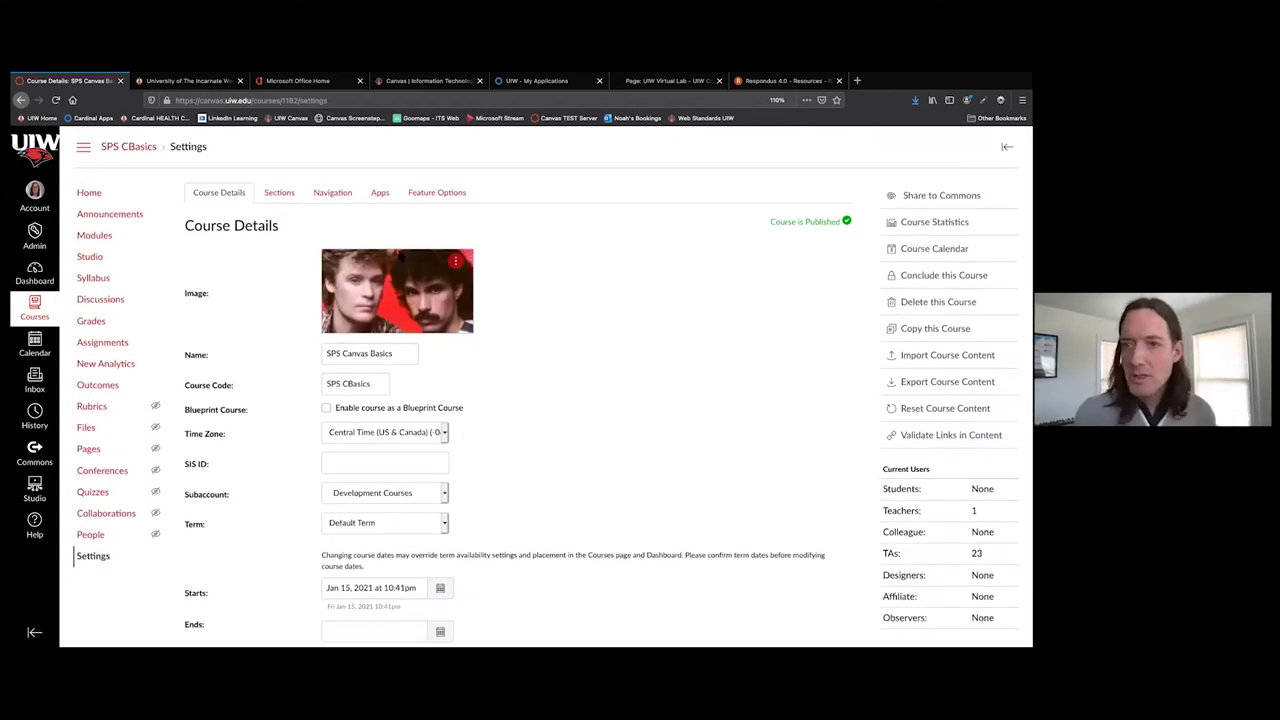
click(285, 192)
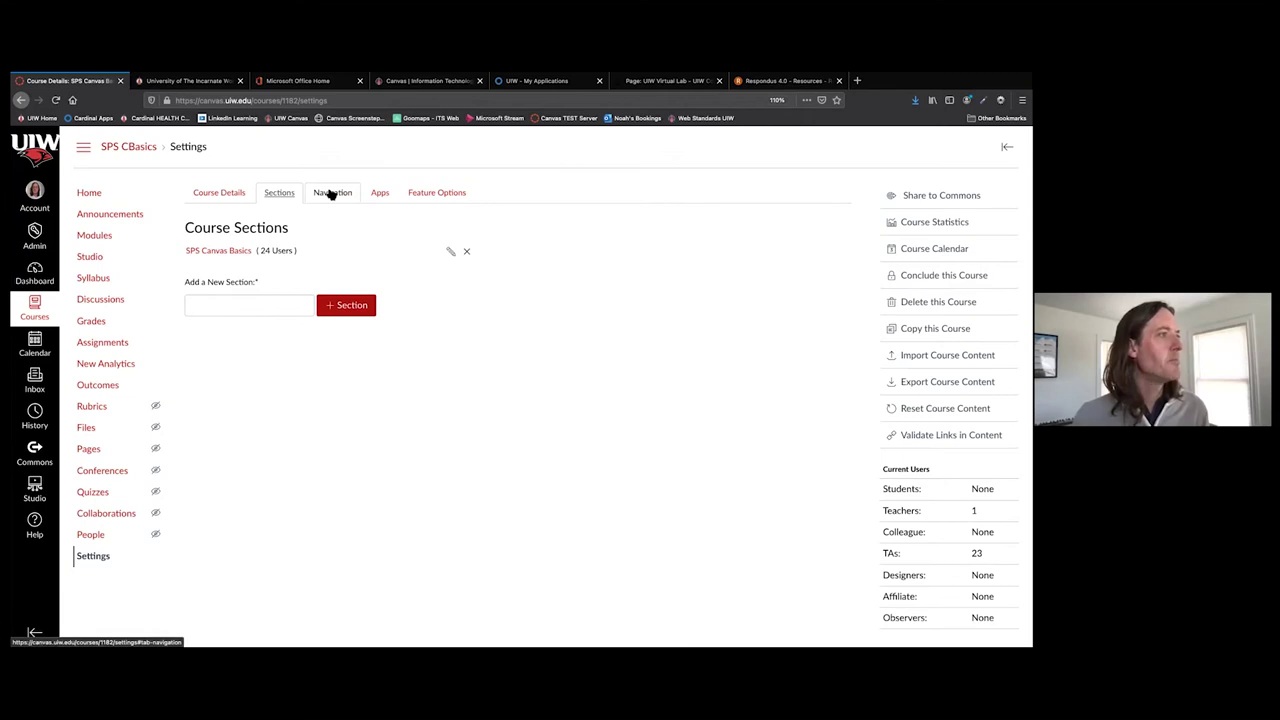
In the course navigation settings, move Syllabus to the items hidden from students and disable Assignments.
click(331, 194)
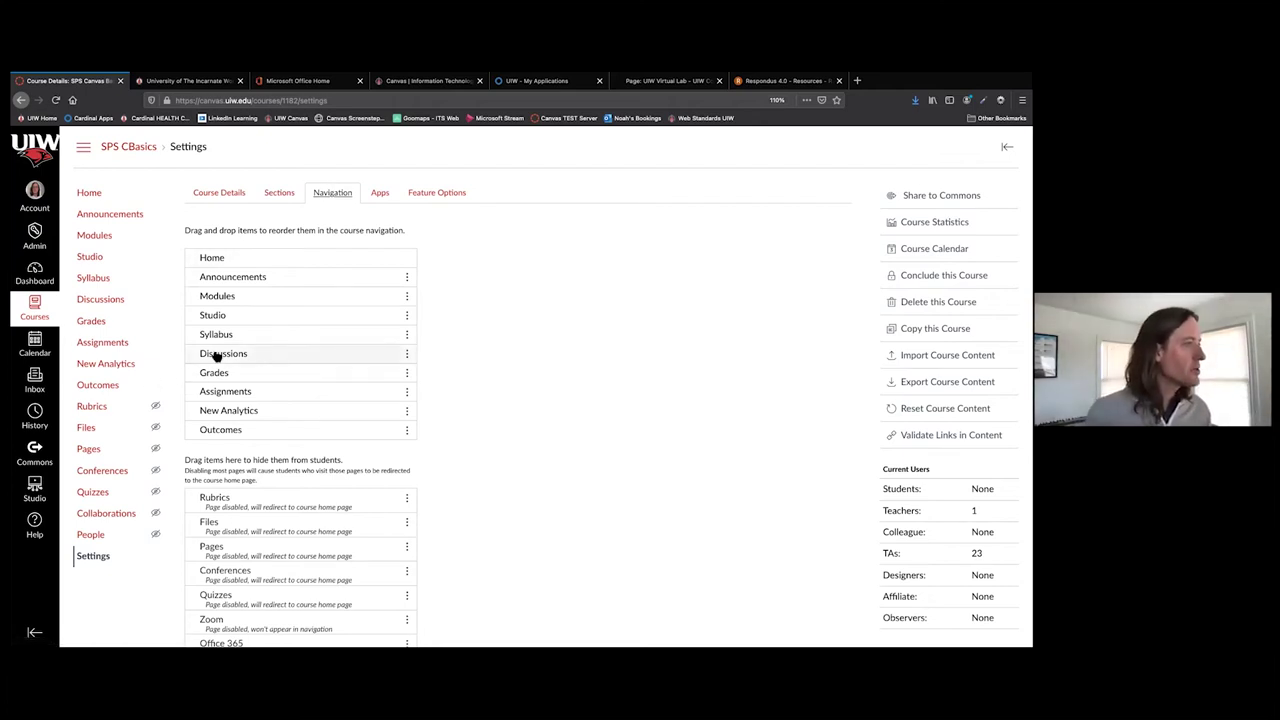
scroll(254, 353, down, 1)
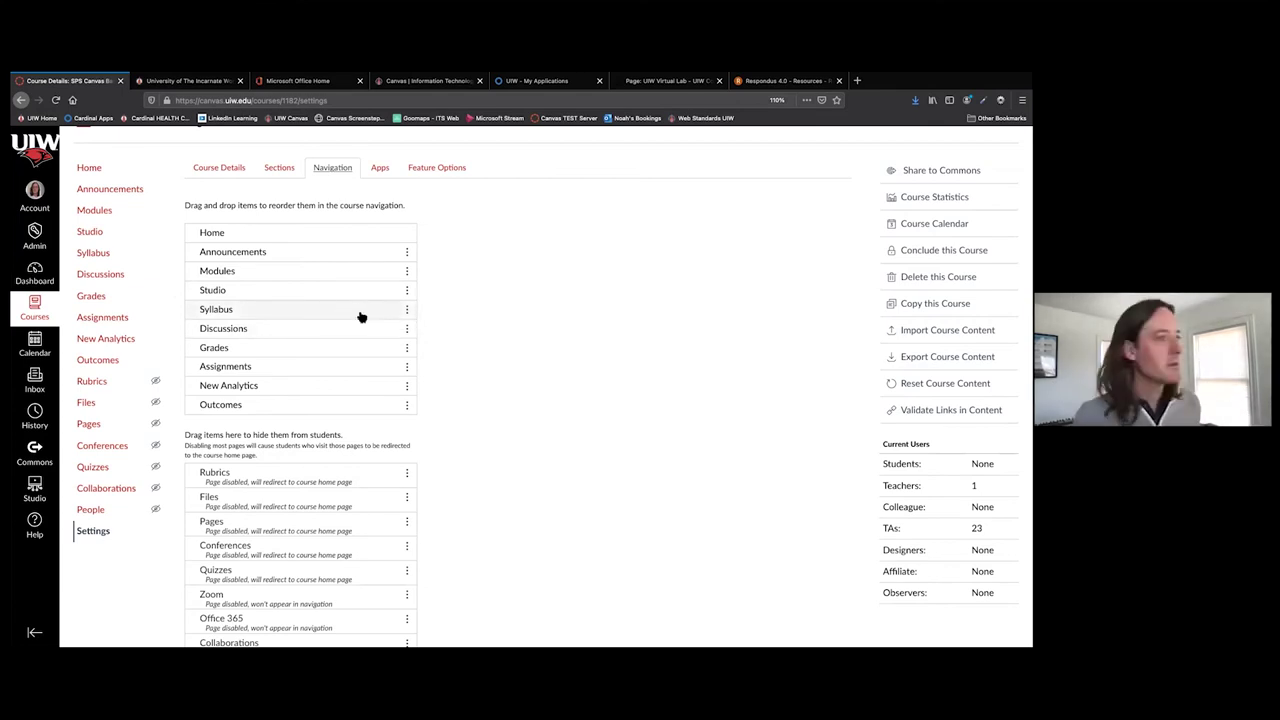
drag(361, 310, 314, 468)
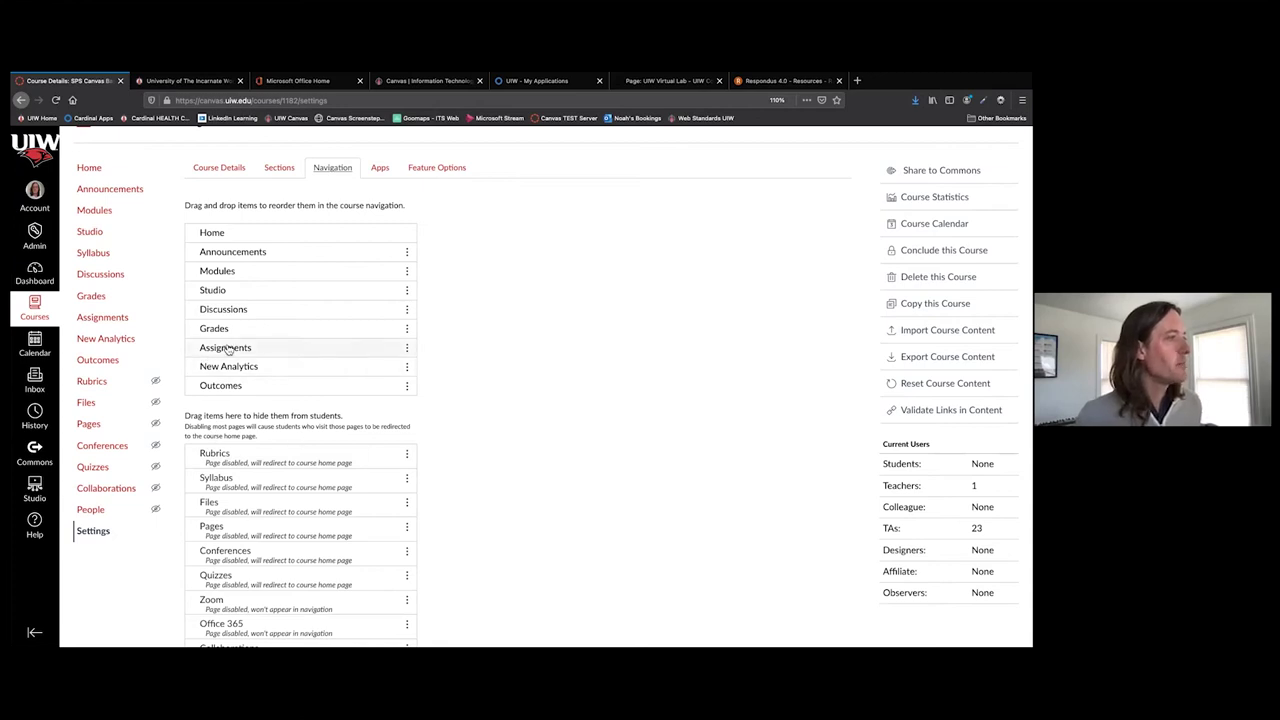
click(406, 348)
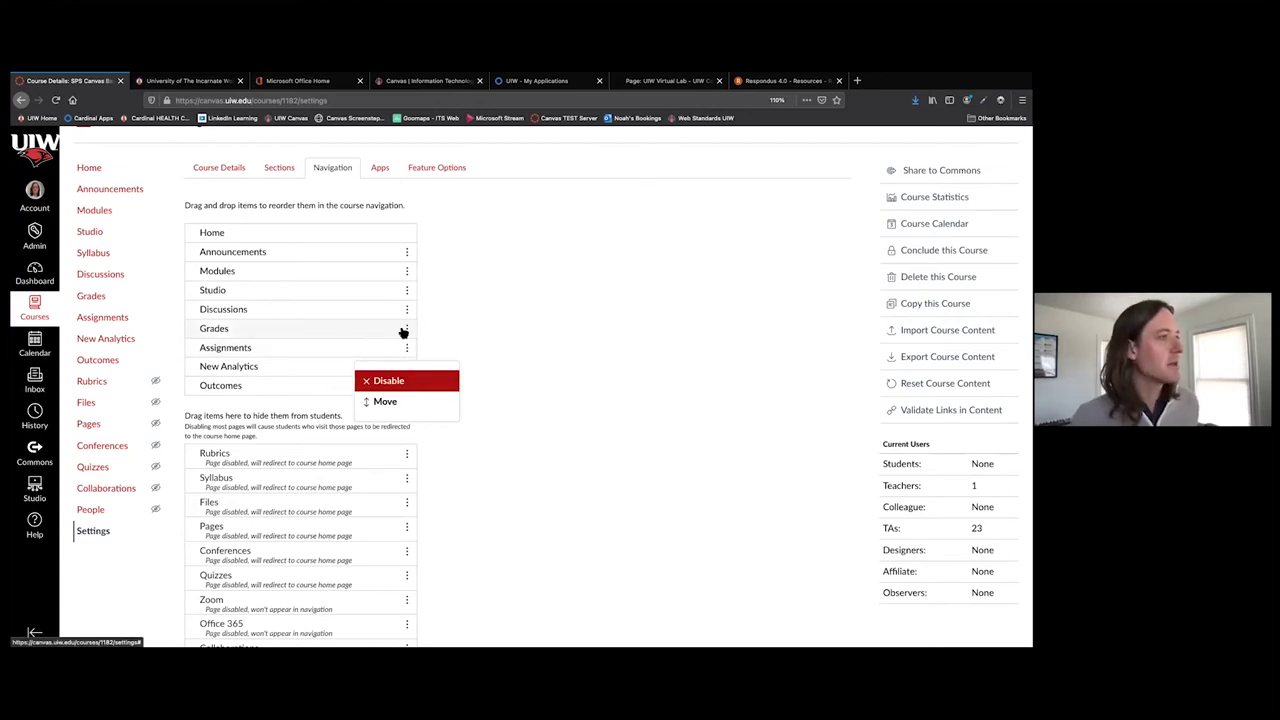
click(393, 379)
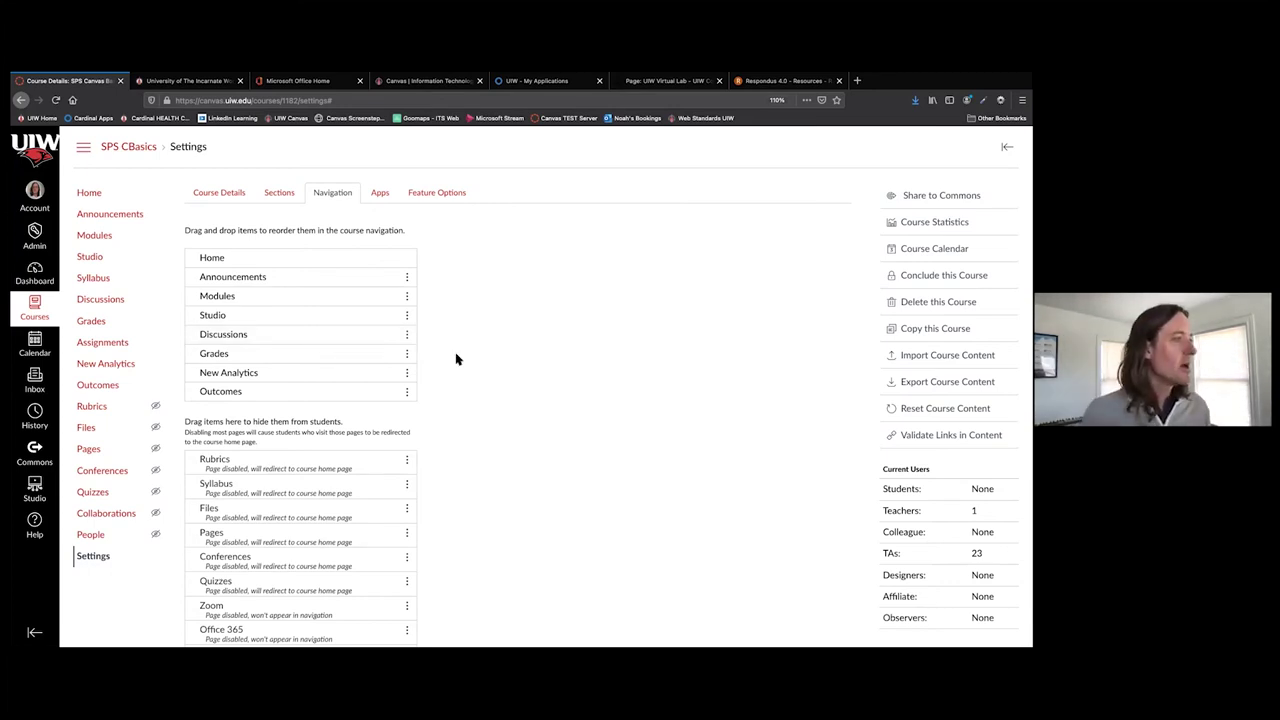
Examine the full course navigation list, including the disabled tools hidden from students and the save option.
scroll(457, 370, down, 1)
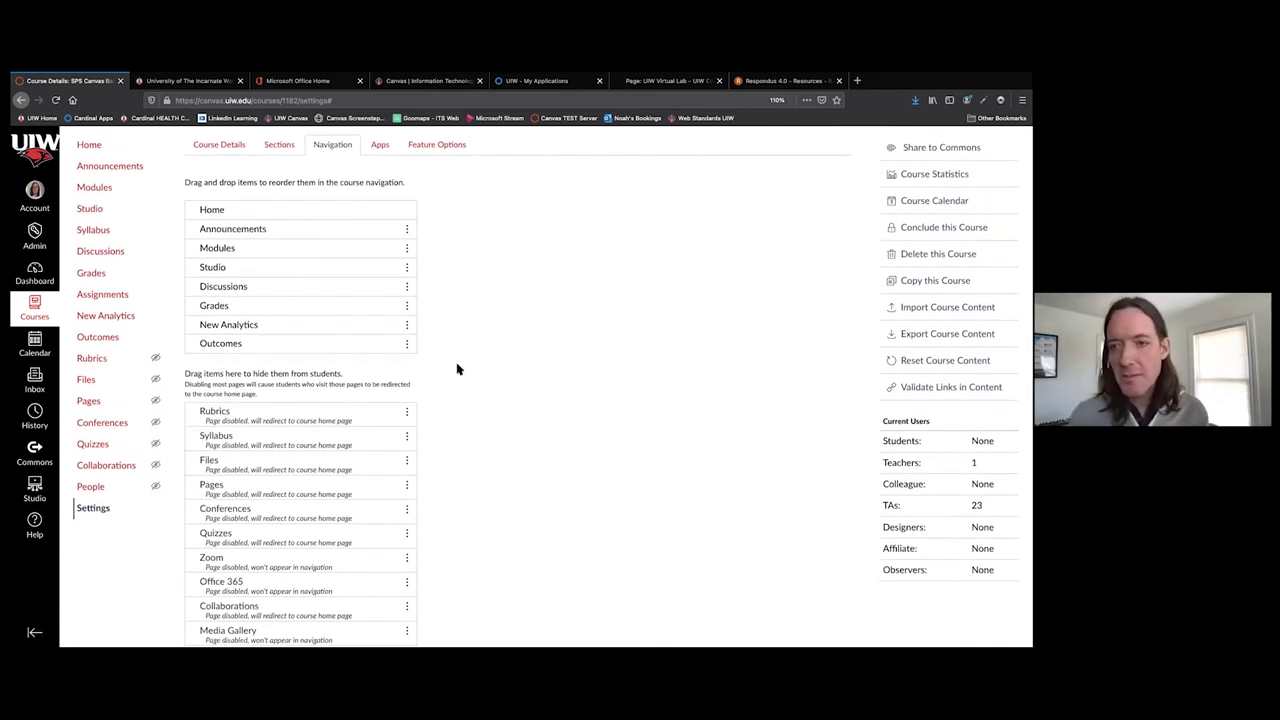
scroll(457, 368, down, 10)
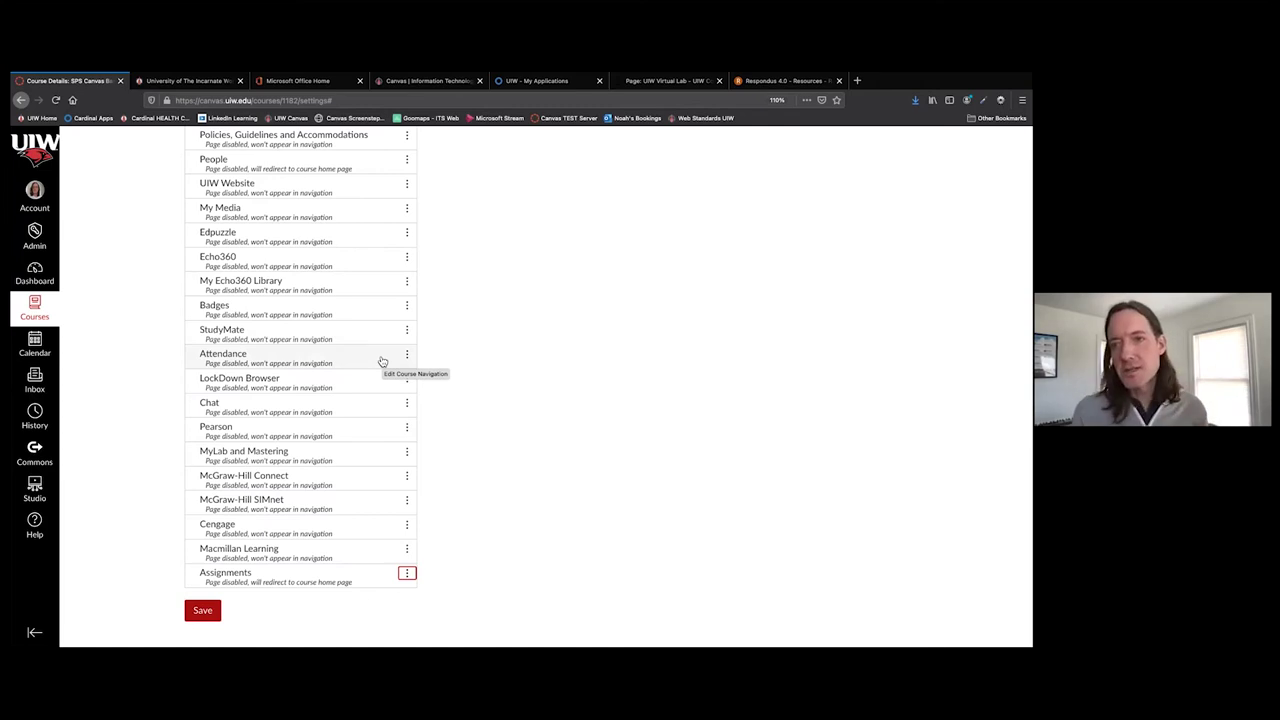
scroll(384, 361, up, 5)
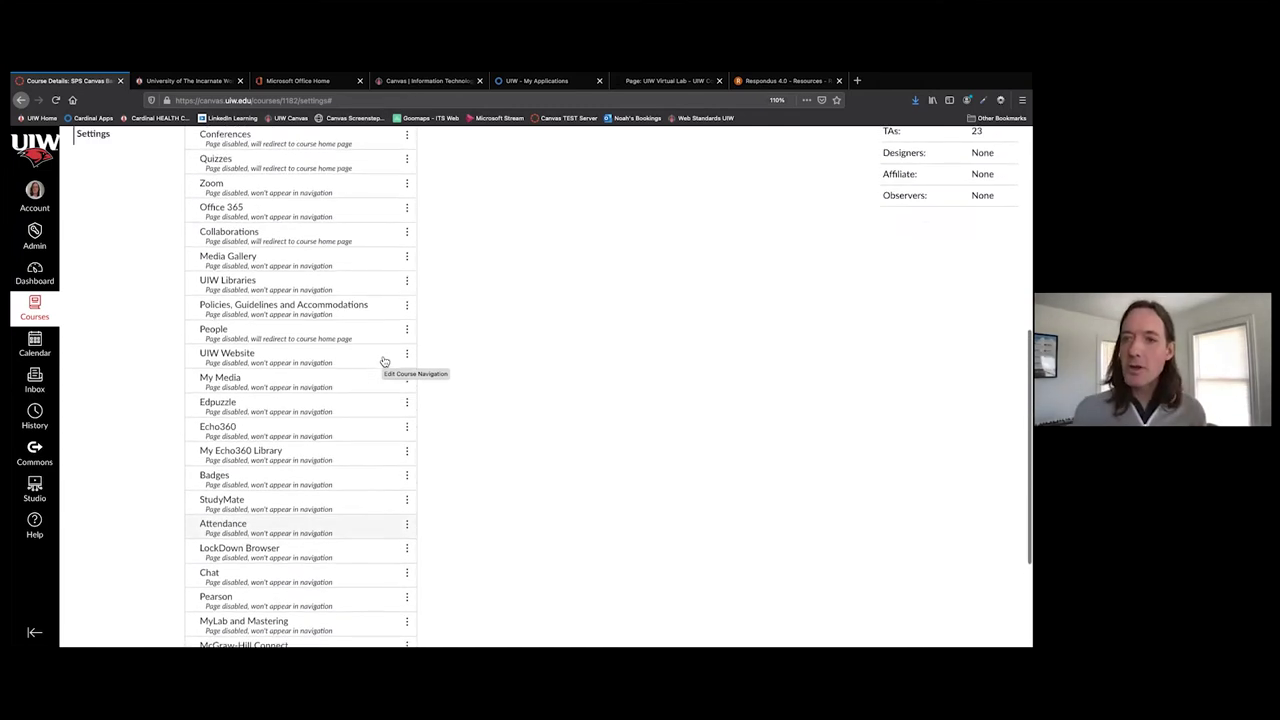
scroll(384, 361, down, 5)
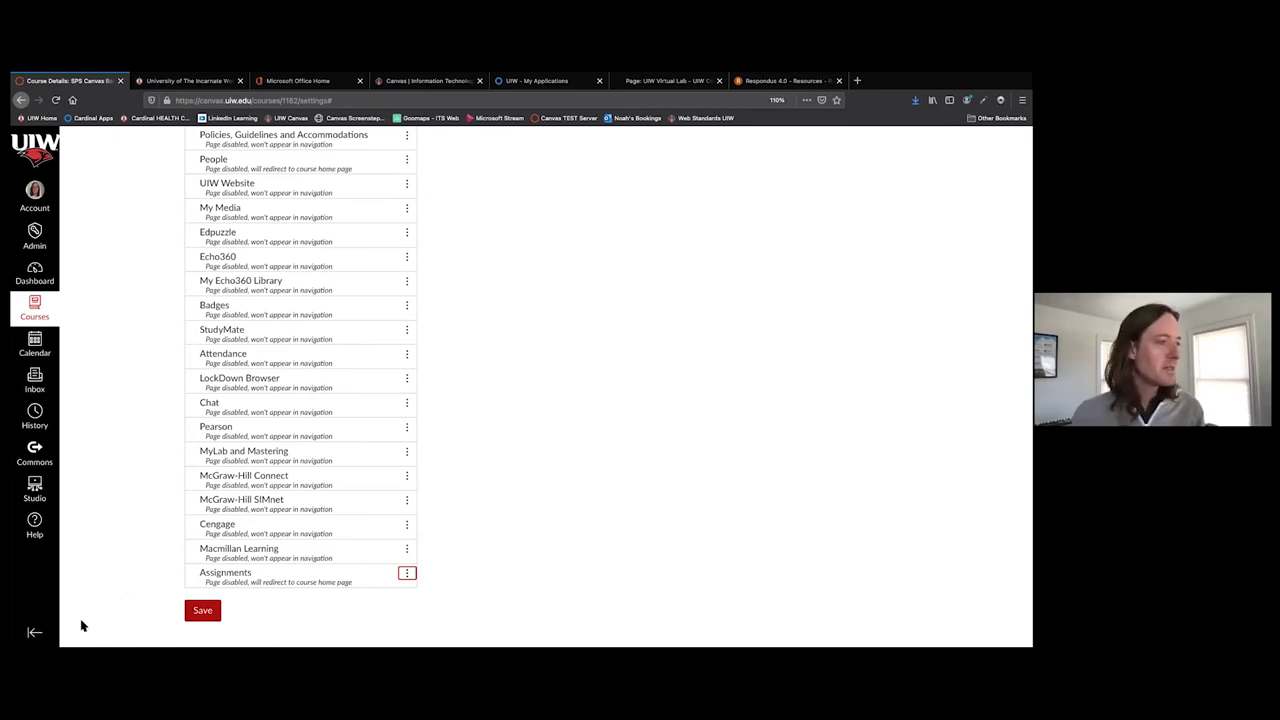
click(203, 612)
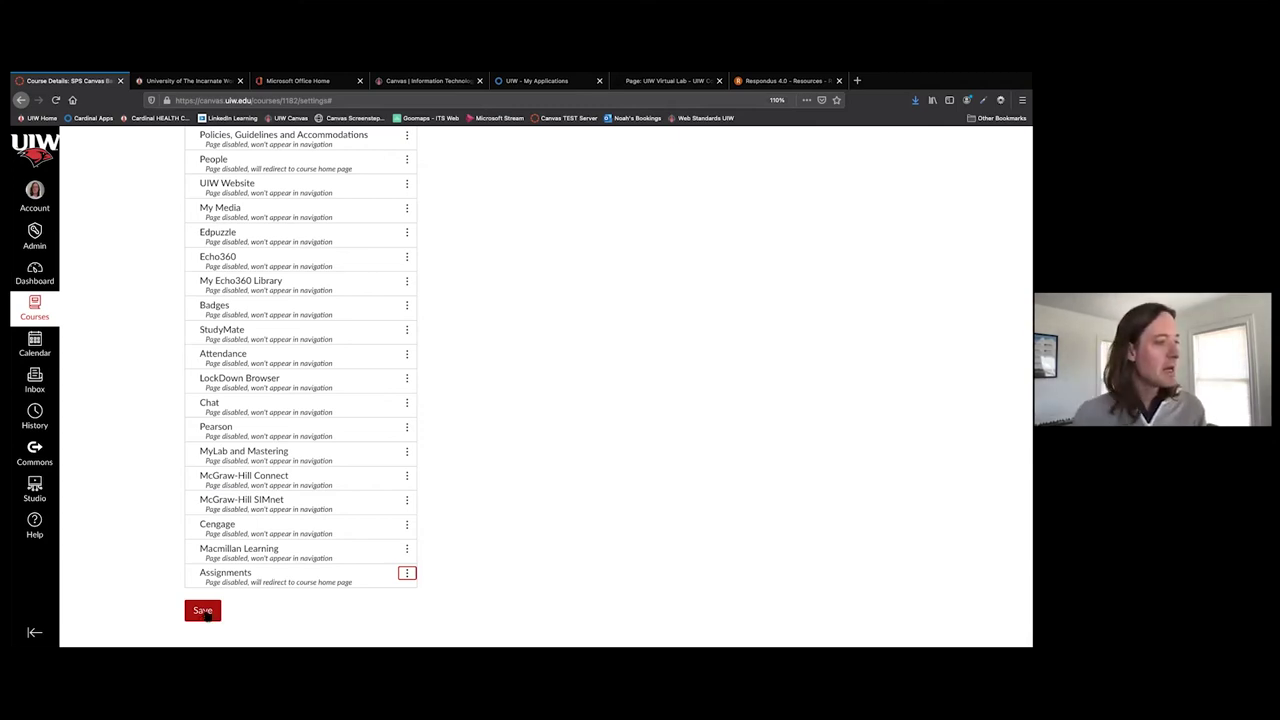
scroll(509, 577, up, 10)
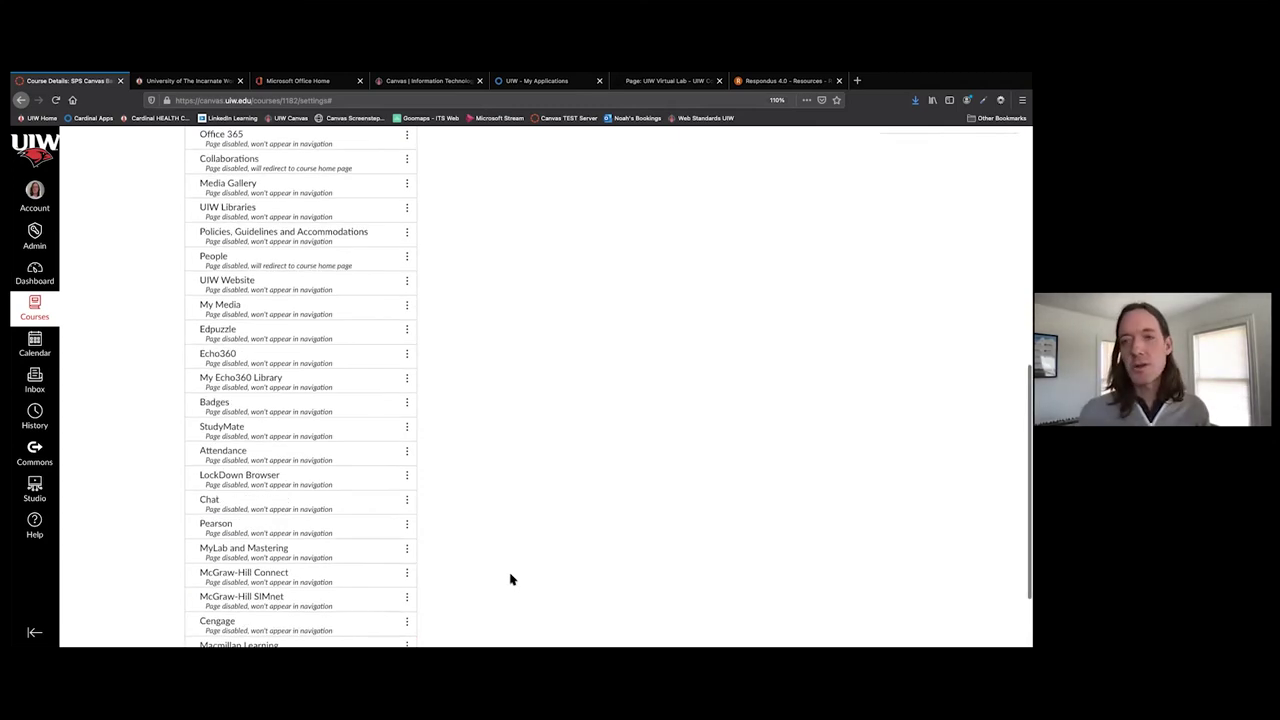
scroll(510, 578, up, 2)
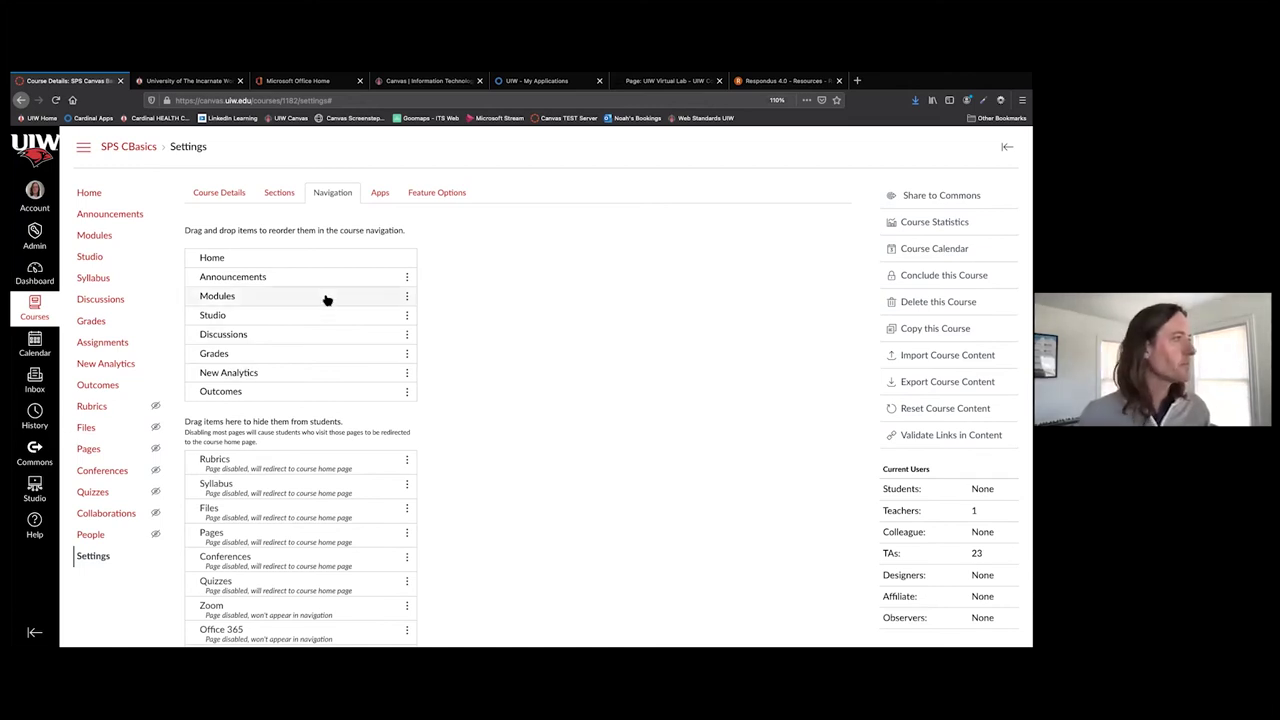
scroll(327, 300, down, 8)
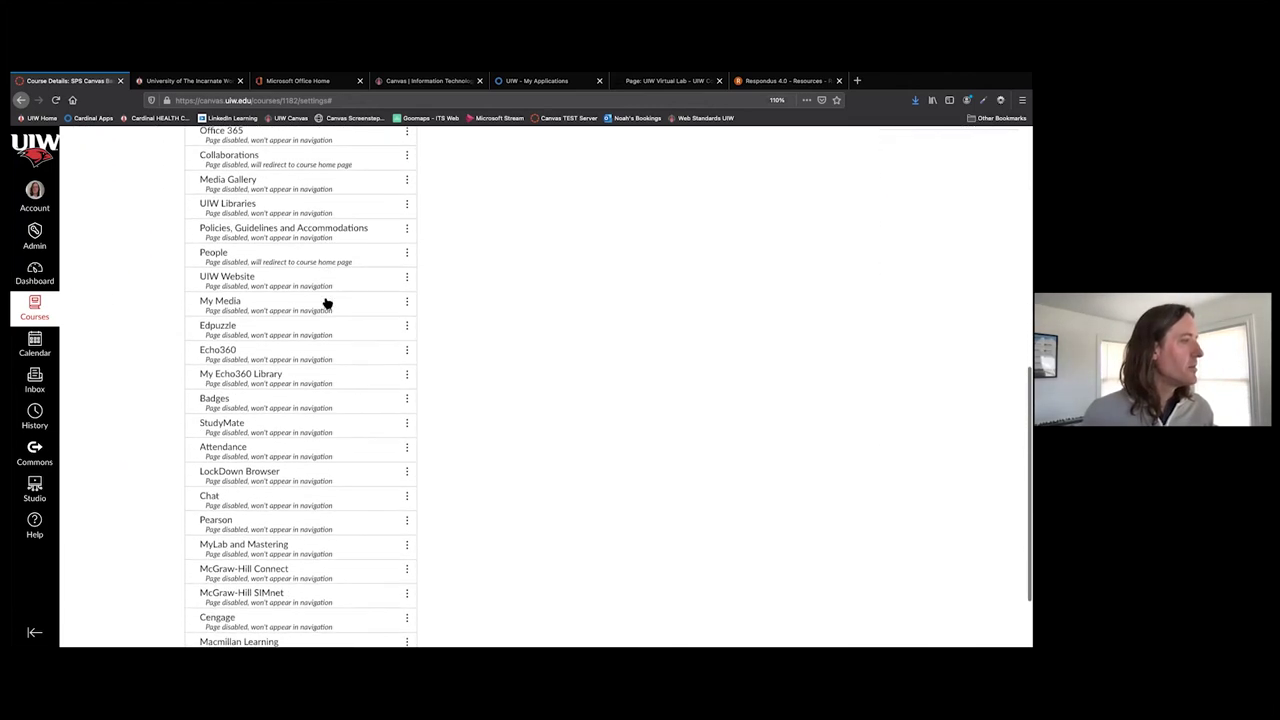
scroll(326, 303, down, 2)
scroll(326, 300, up, 10)
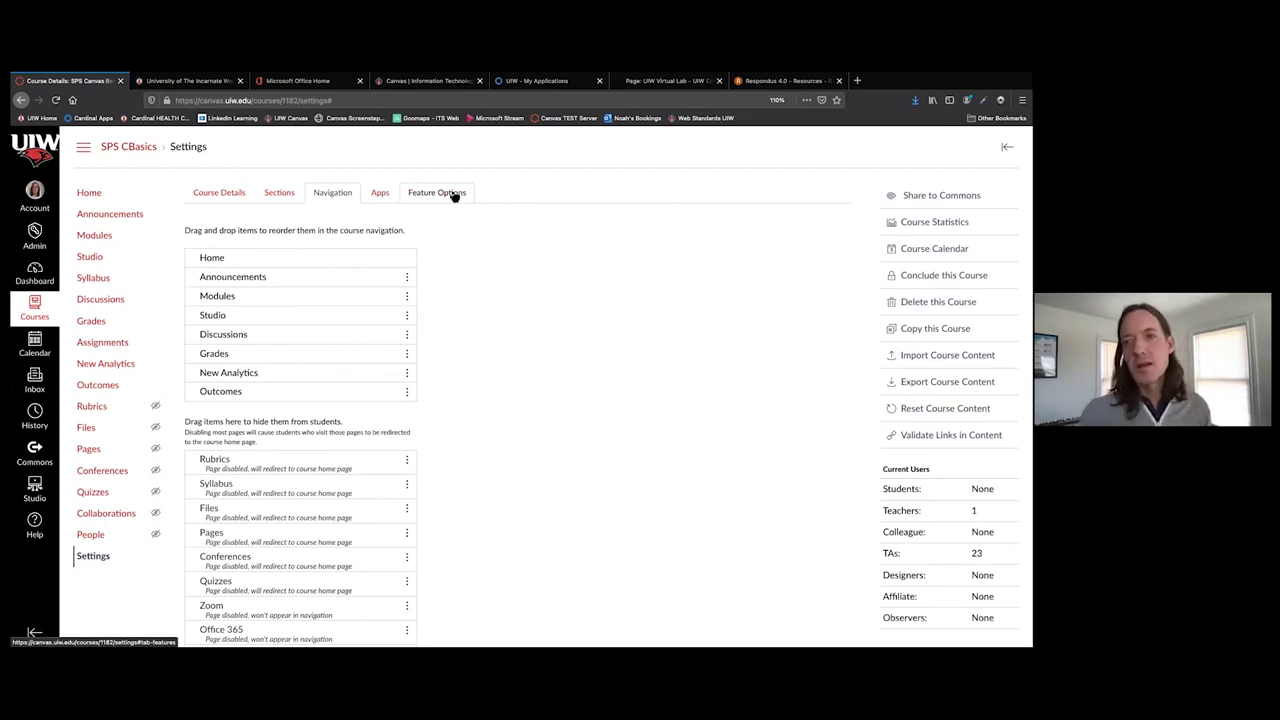
View the external apps offered for the course and the course's feature options.
click(379, 191)
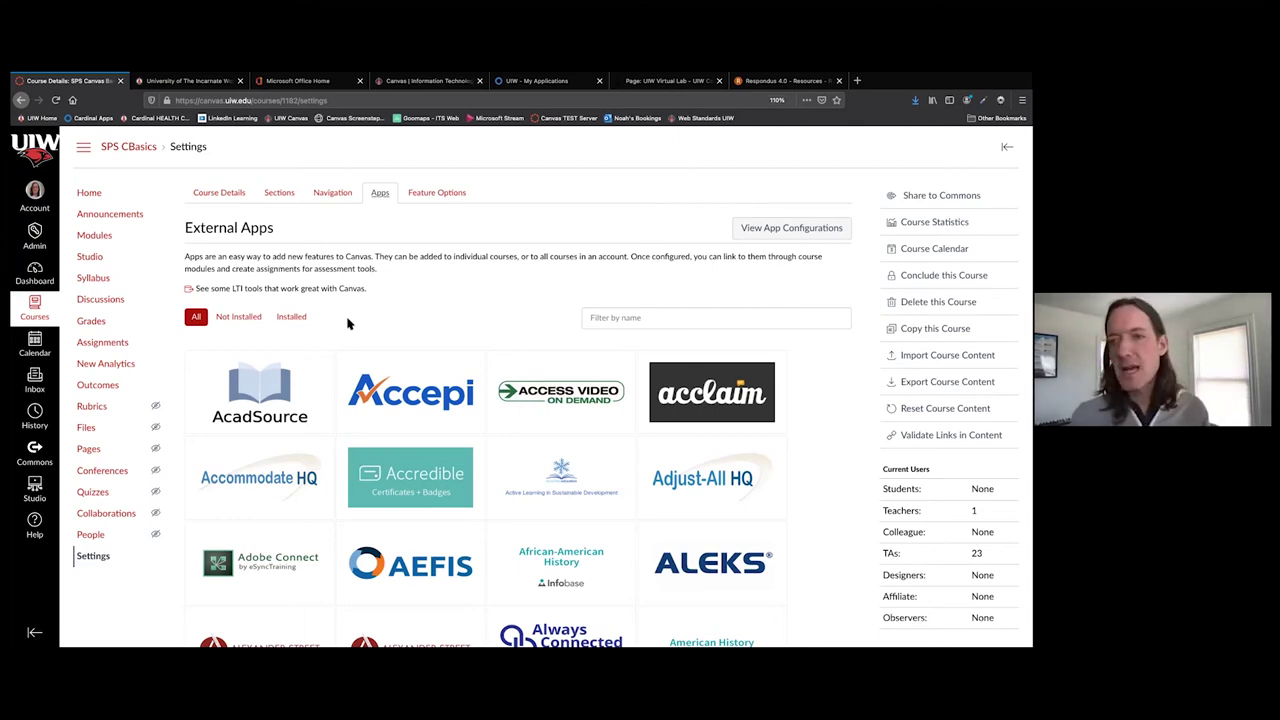
click(437, 193)
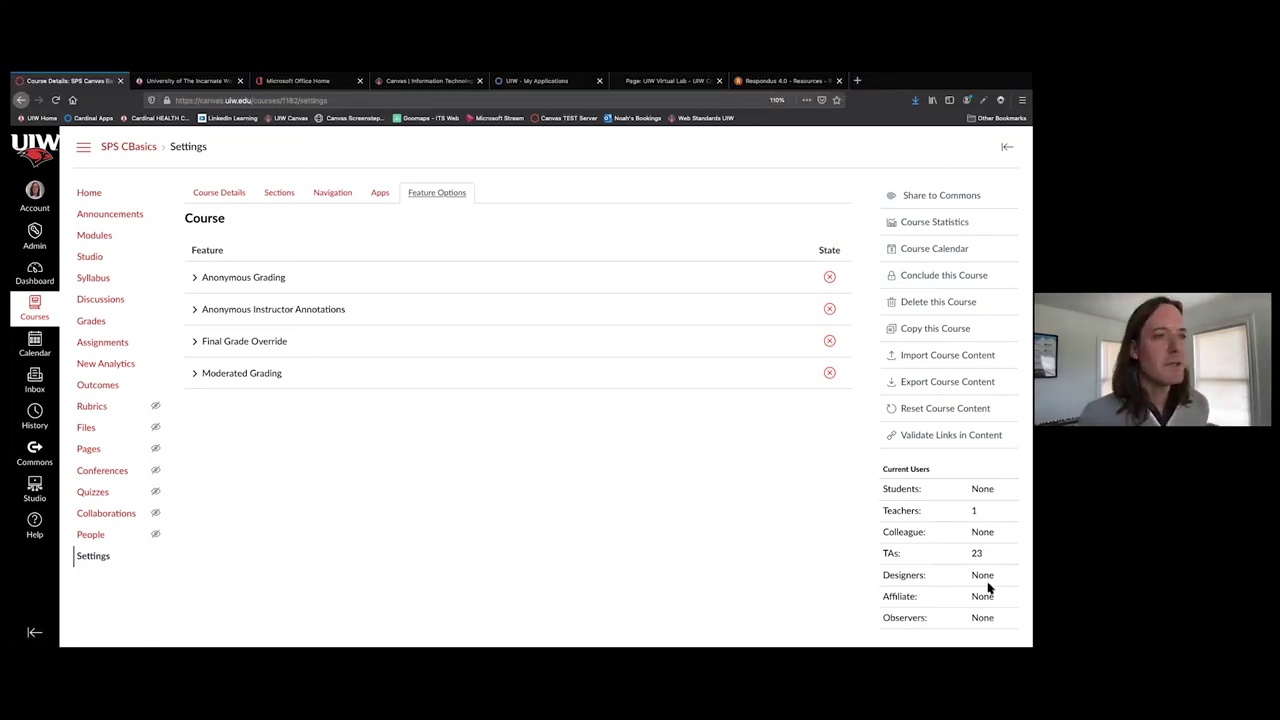
Set up a course content import with content type Copy a Canvas Course and the instructor's sandbox as the source course.
click(912, 356)
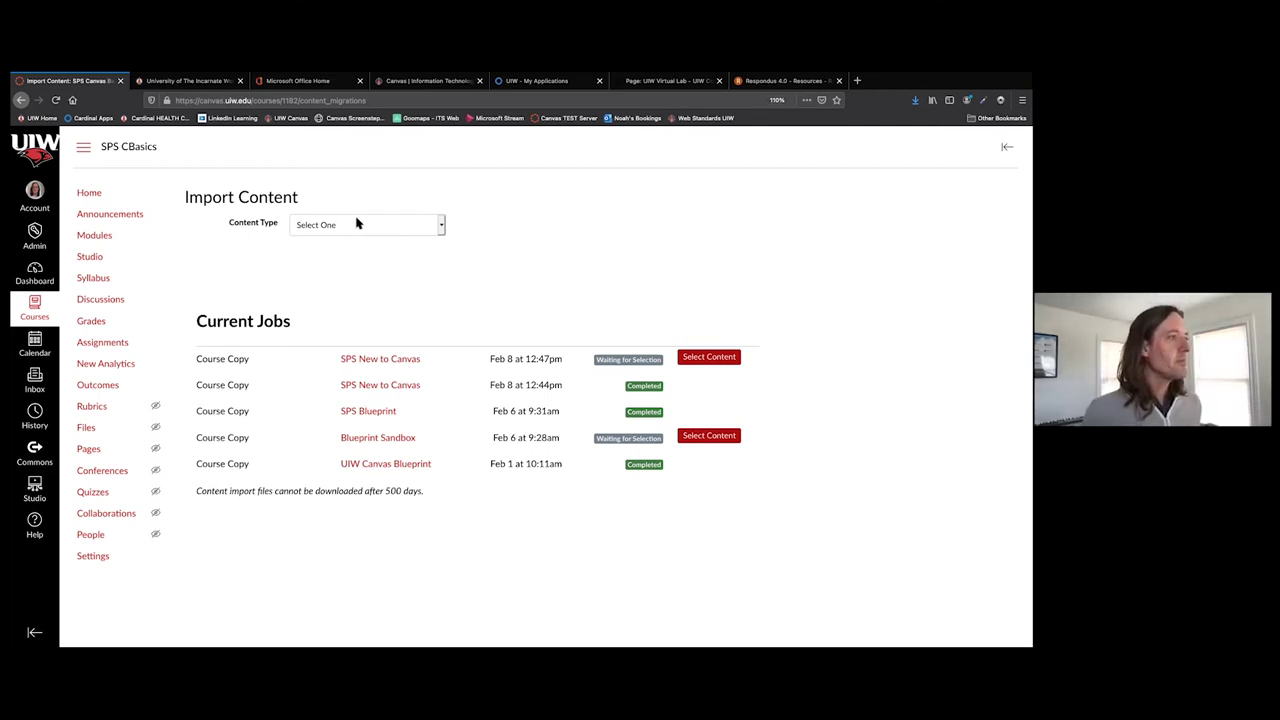
click(439, 227)
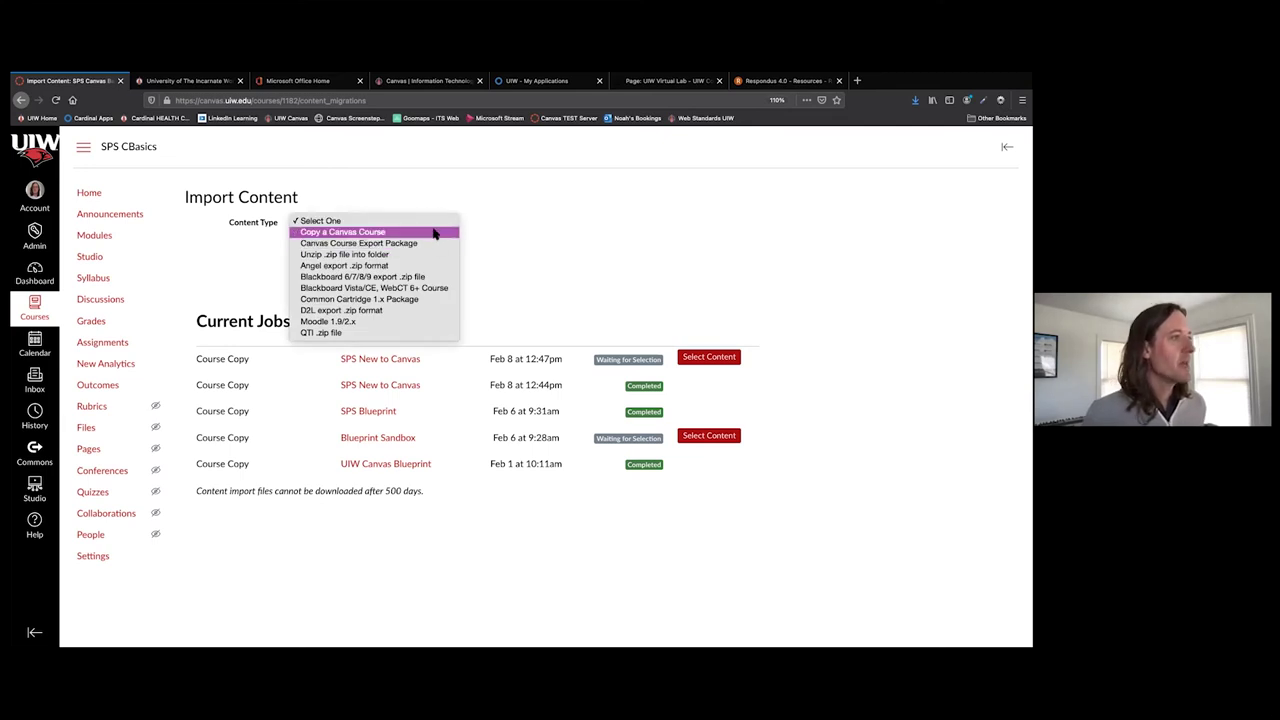
click(434, 233)
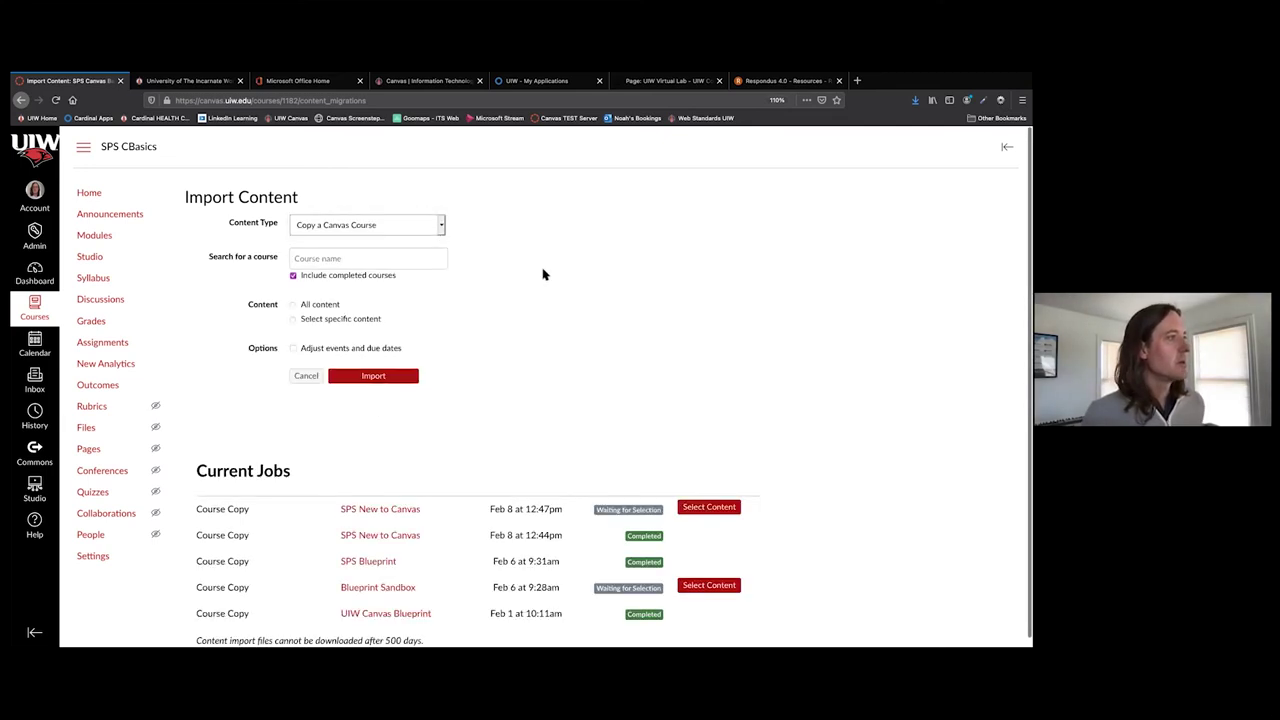
click(345, 258)
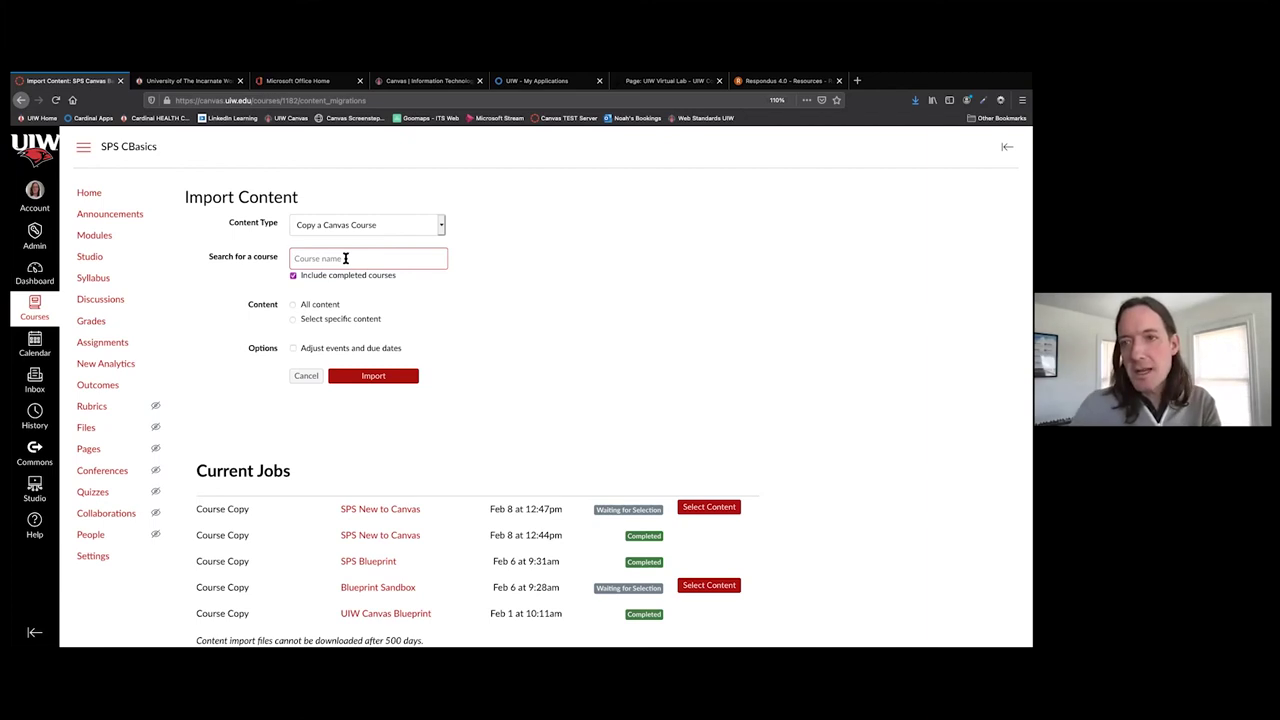
text(c)
key(BackSpace)
text(Noa)
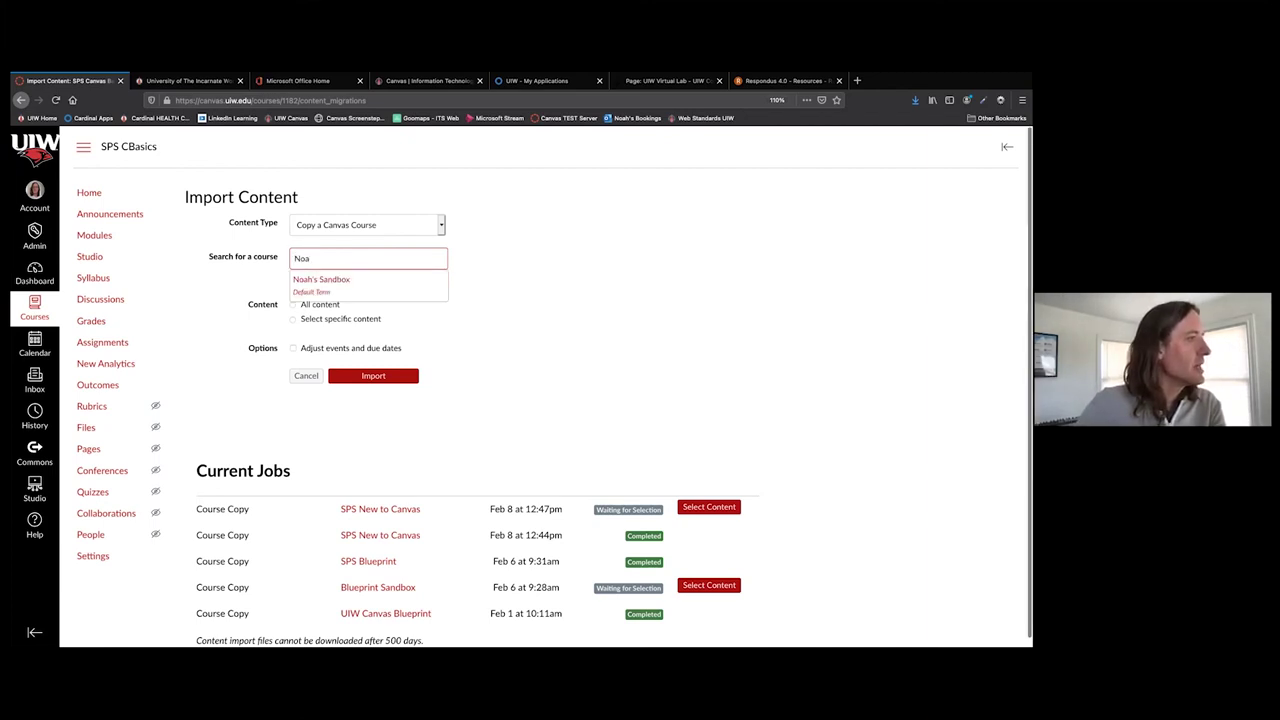
click(346, 281)
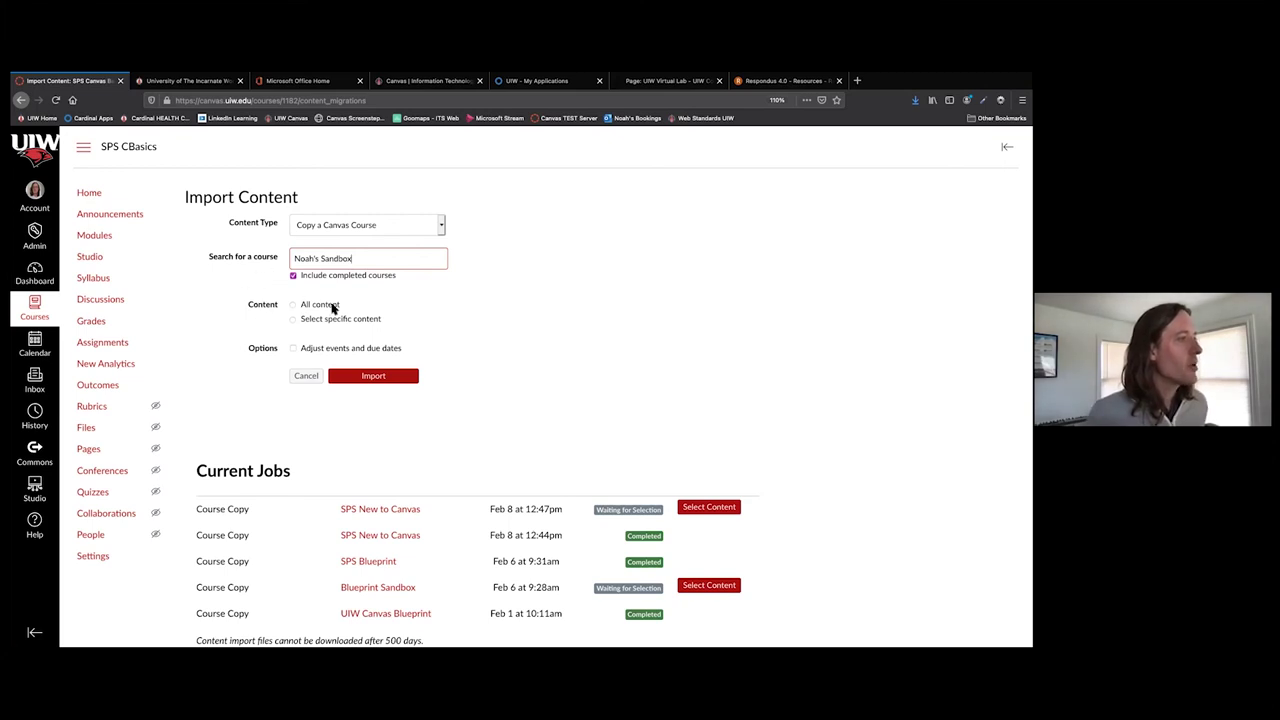
Set the import to Select specific content and start it.
click(293, 305)
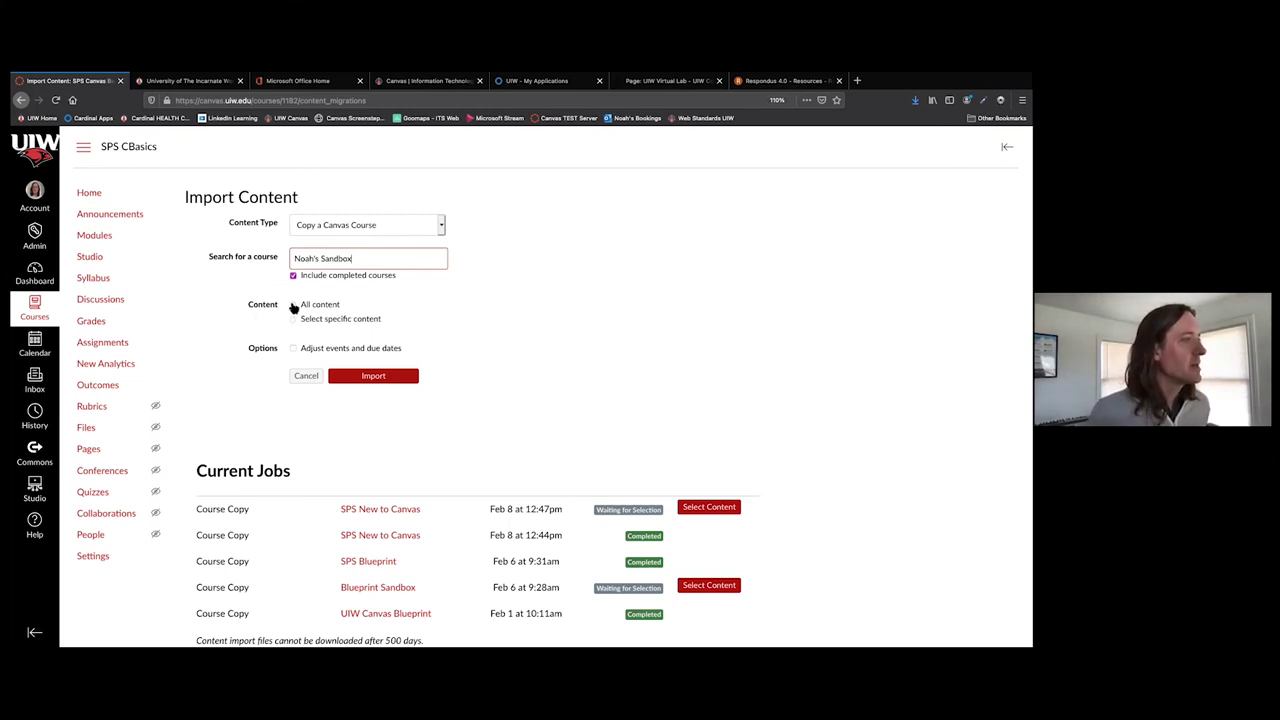
click(293, 305)
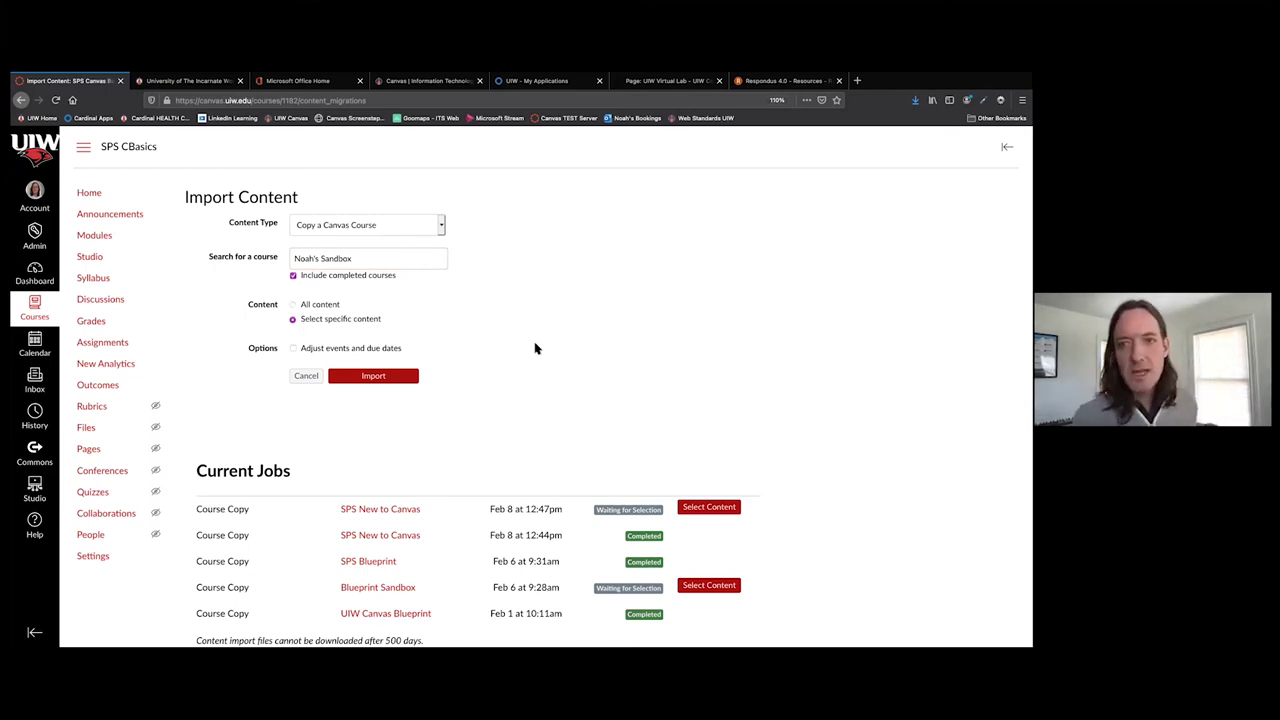
click(390, 380)
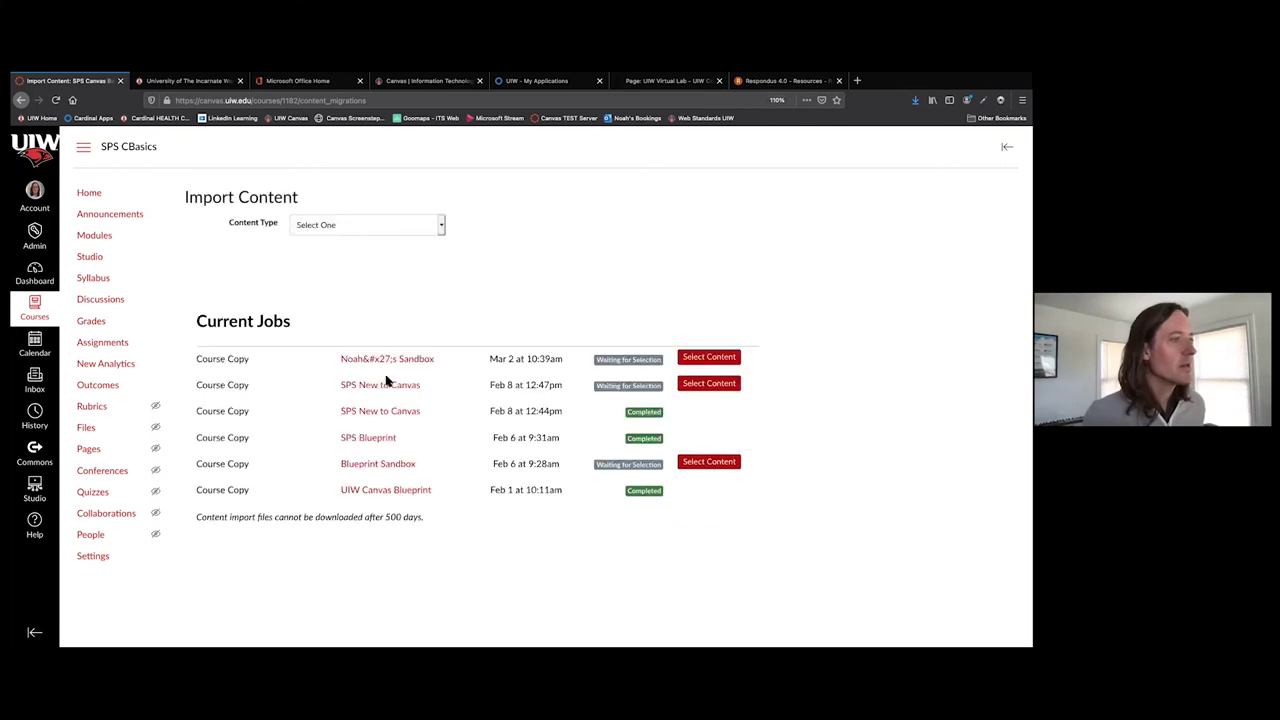
In the new sandbox import's content selection, expand Assignments and select its Discussions and Assignments groups, leaving Quizzes unselected.
click(710, 357)
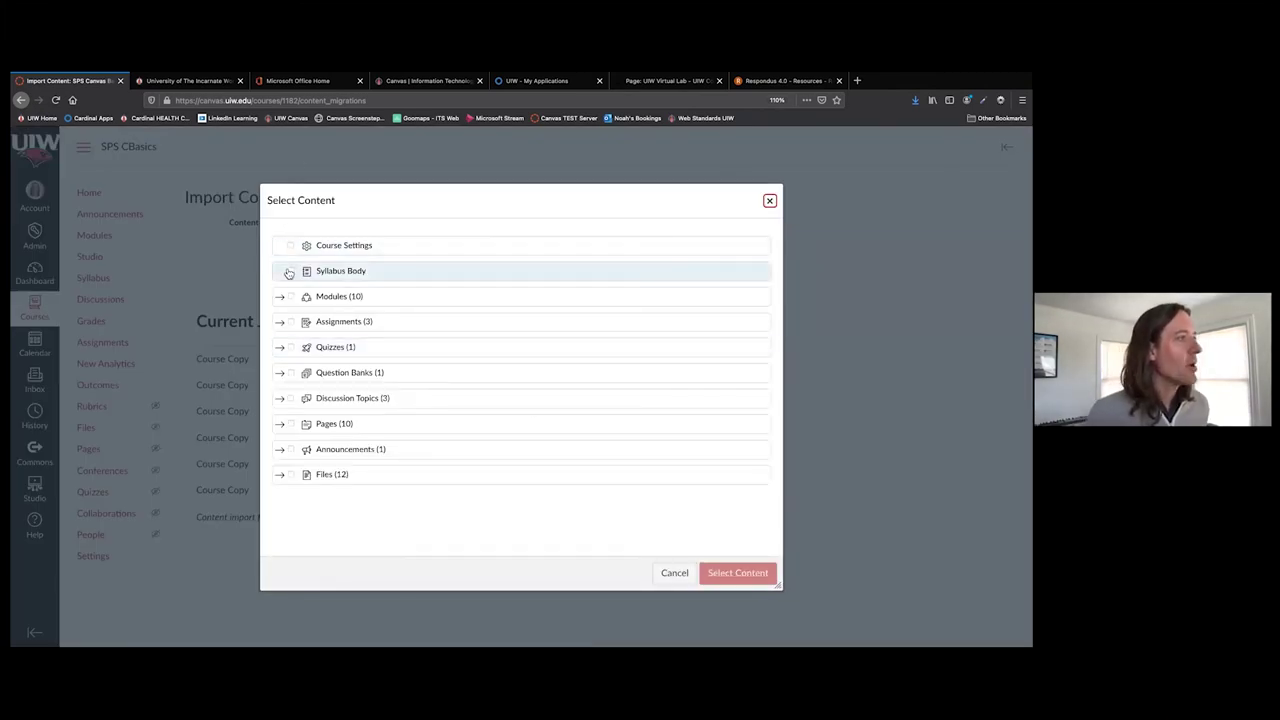
click(280, 324)
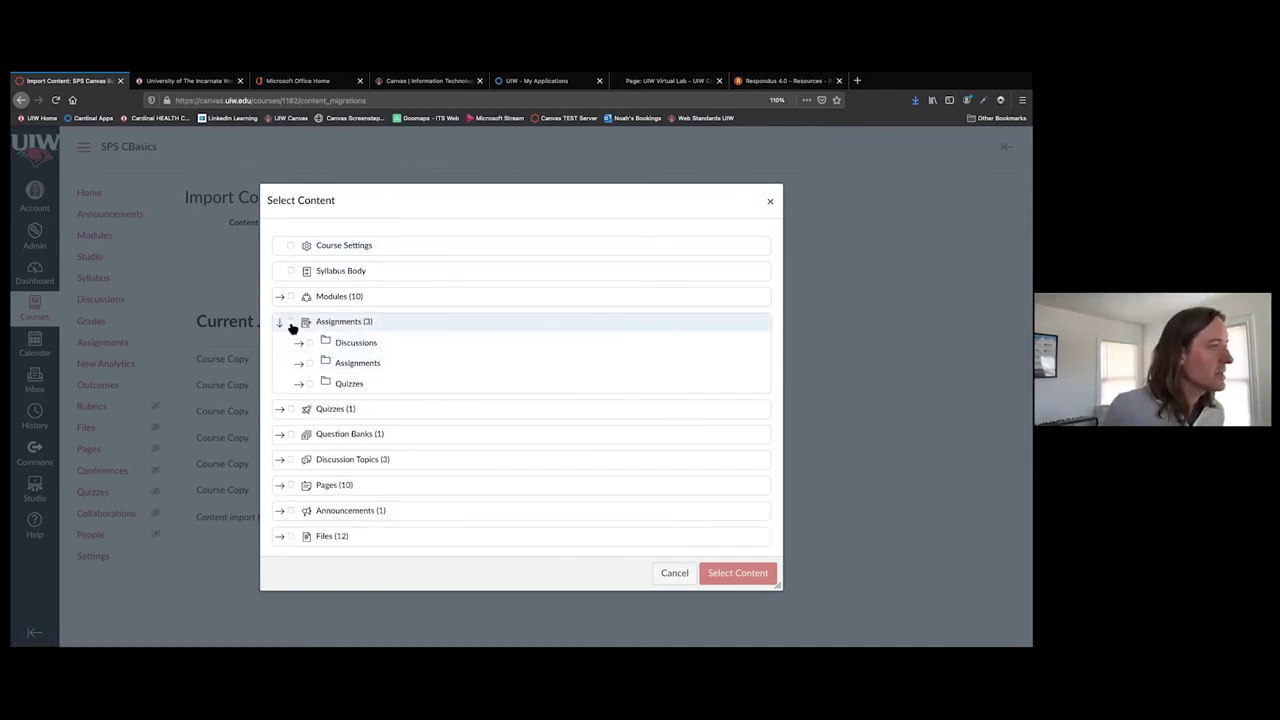
click(291, 322)
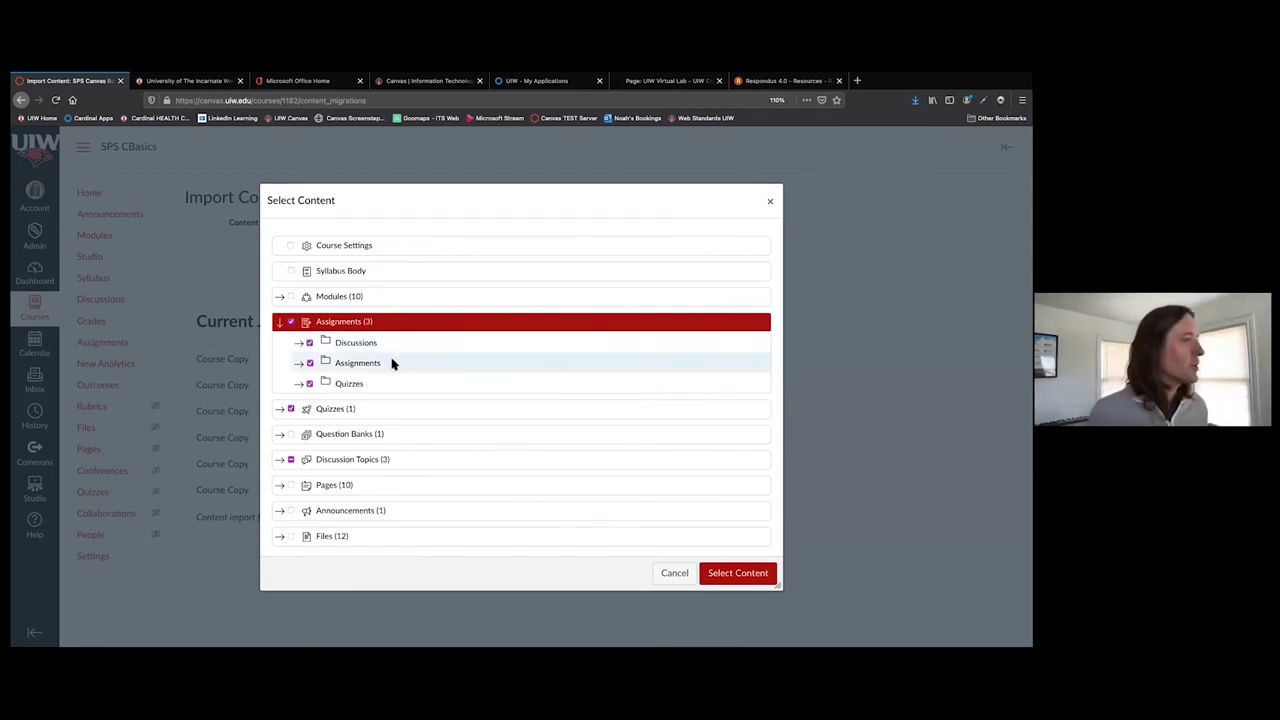
click(291, 322)
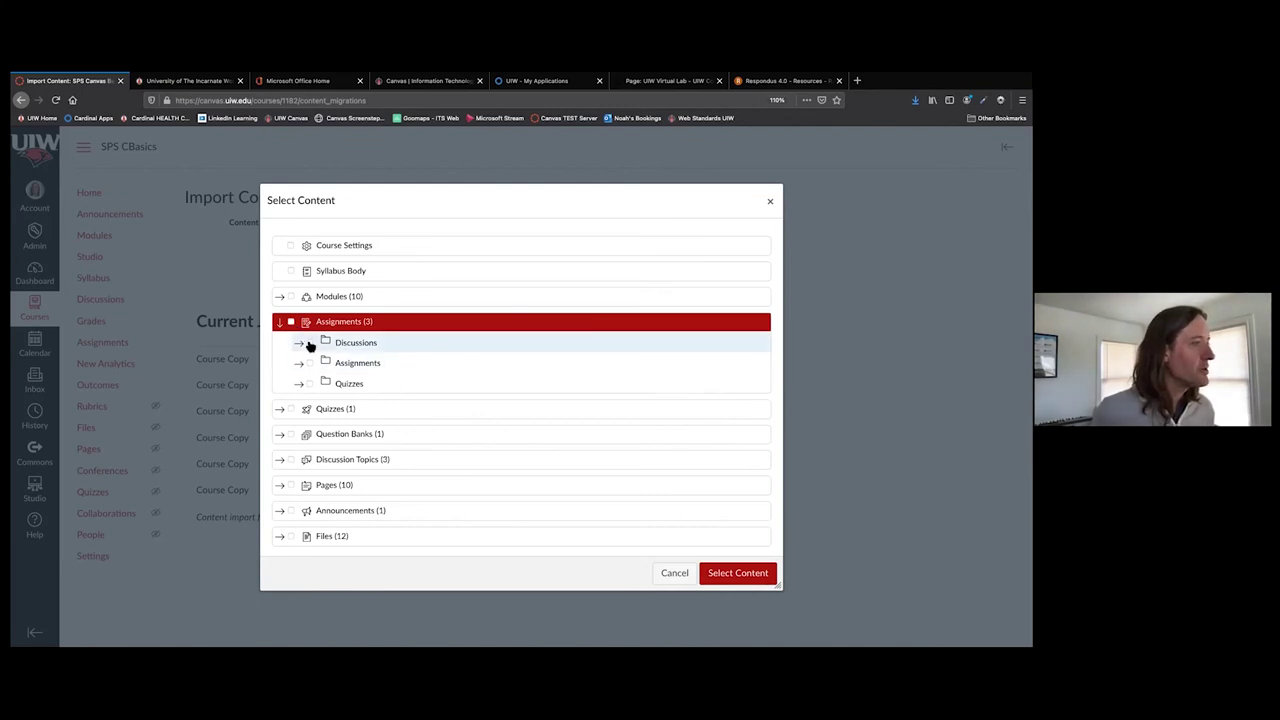
click(309, 343)
click(309, 364)
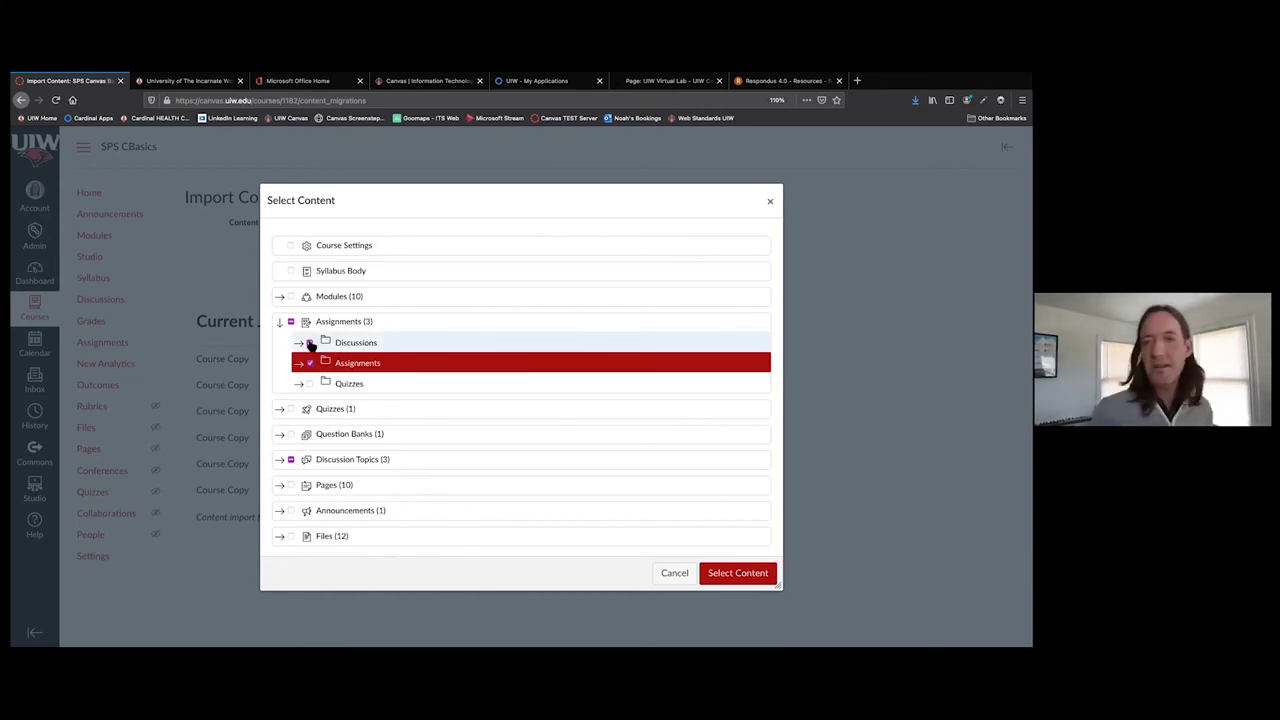
click(309, 343)
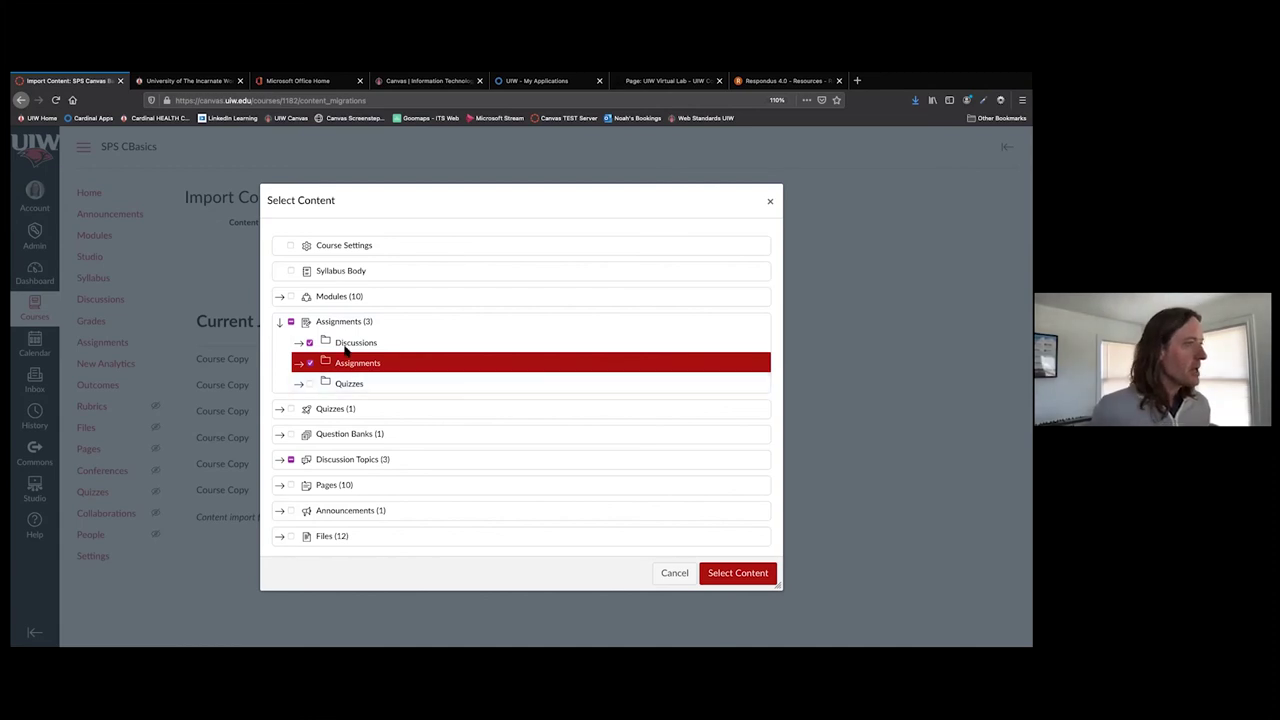
Expand Modules in the content selection to review the individual modules, and close the selection without importing anything.
click(280, 298)
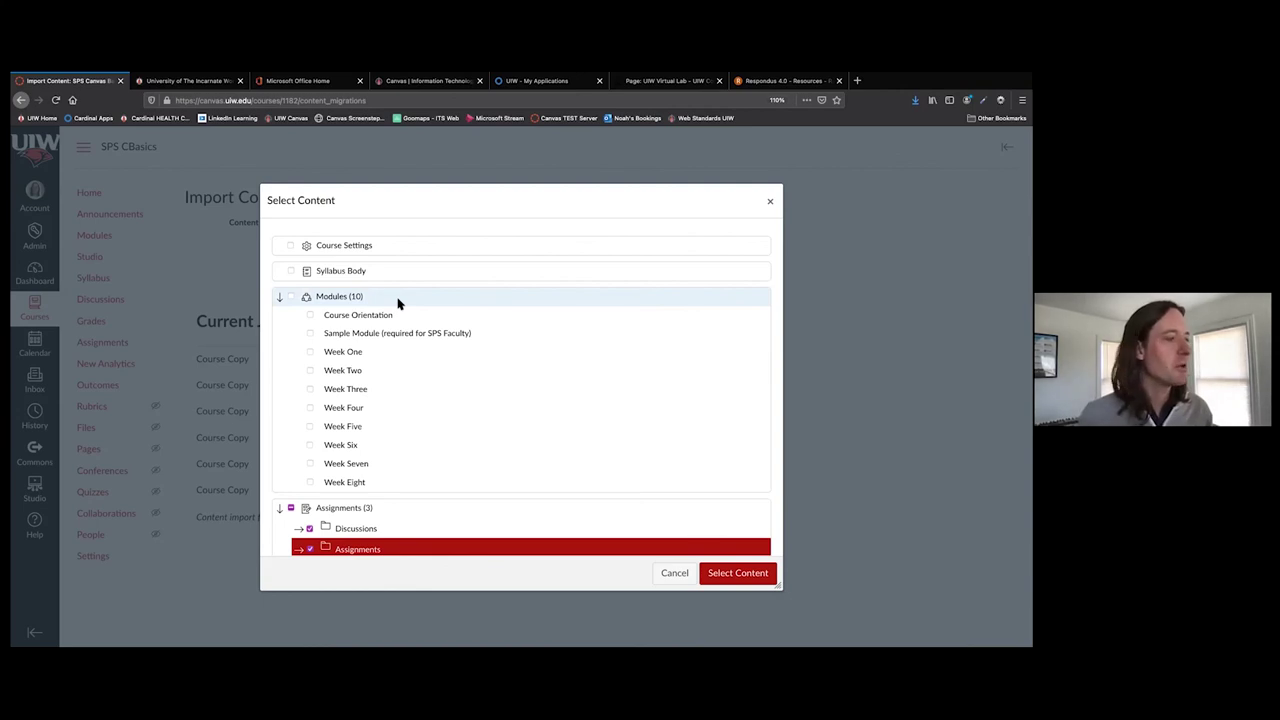
scroll(408, 315, down, 3)
scroll(408, 315, down, 2)
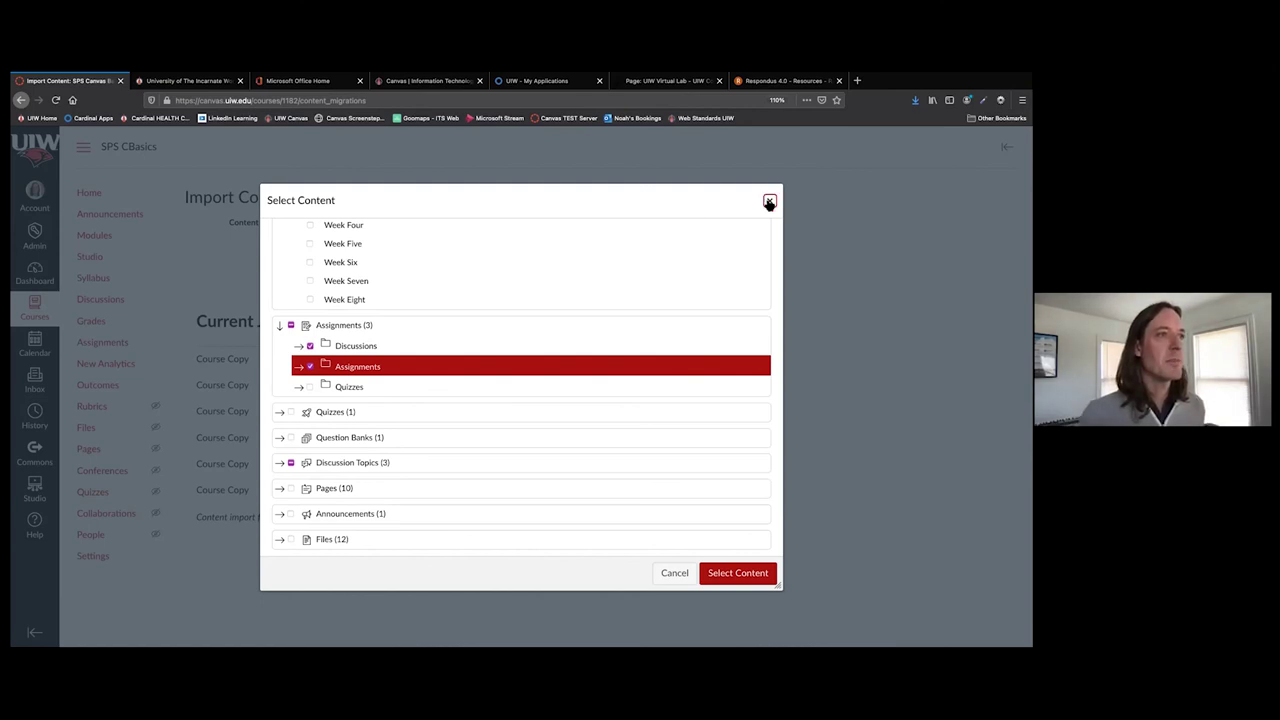
click(769, 203)
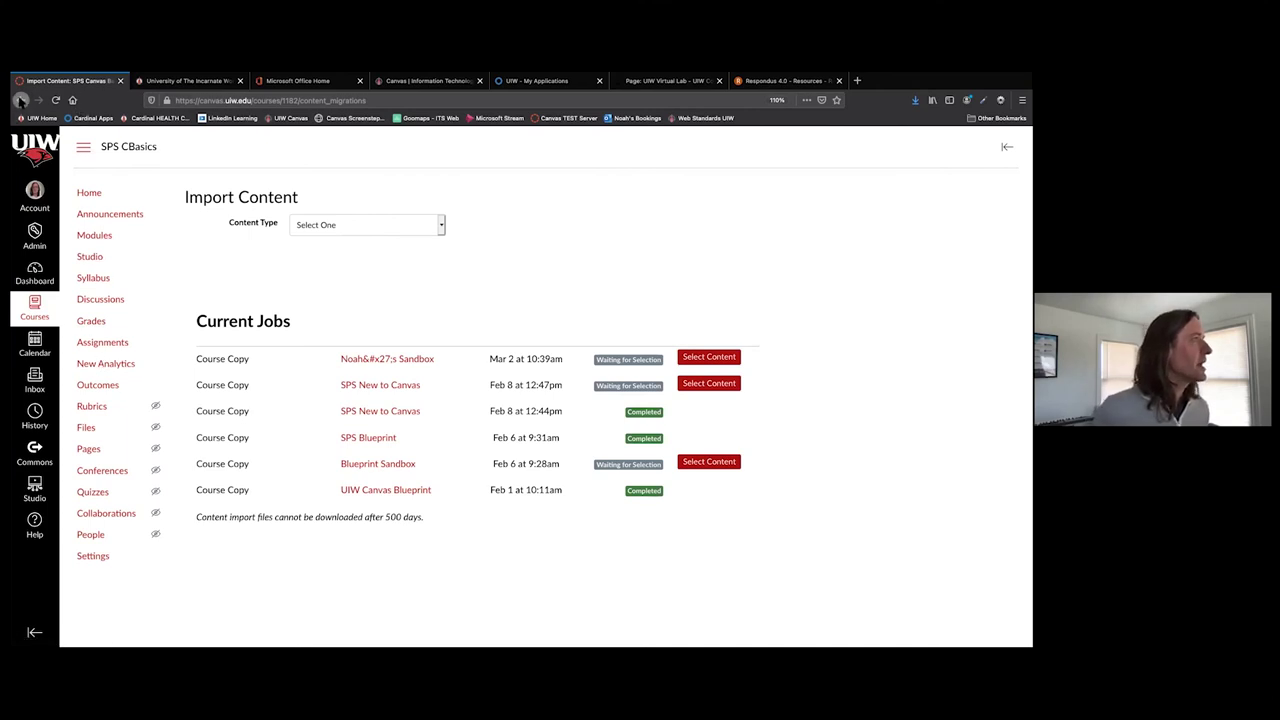
Return to the course settings and run link validation on the course content.
click(20, 100)
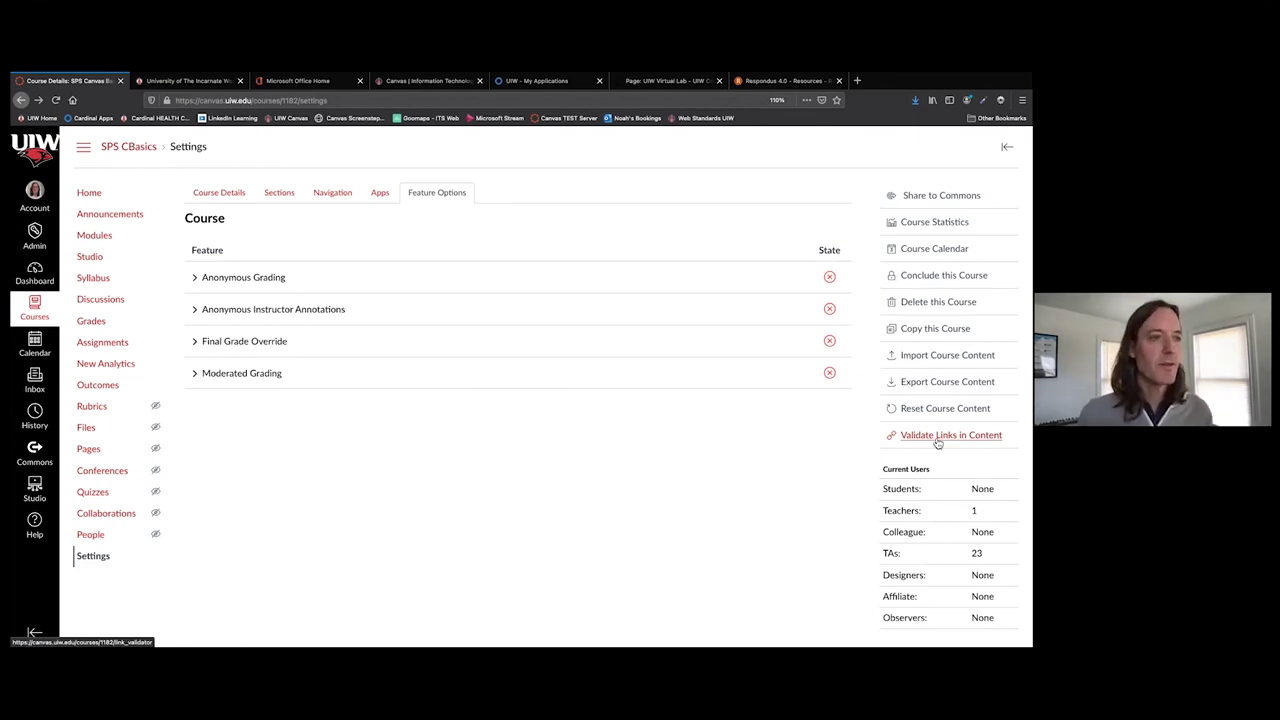
click(938, 438)
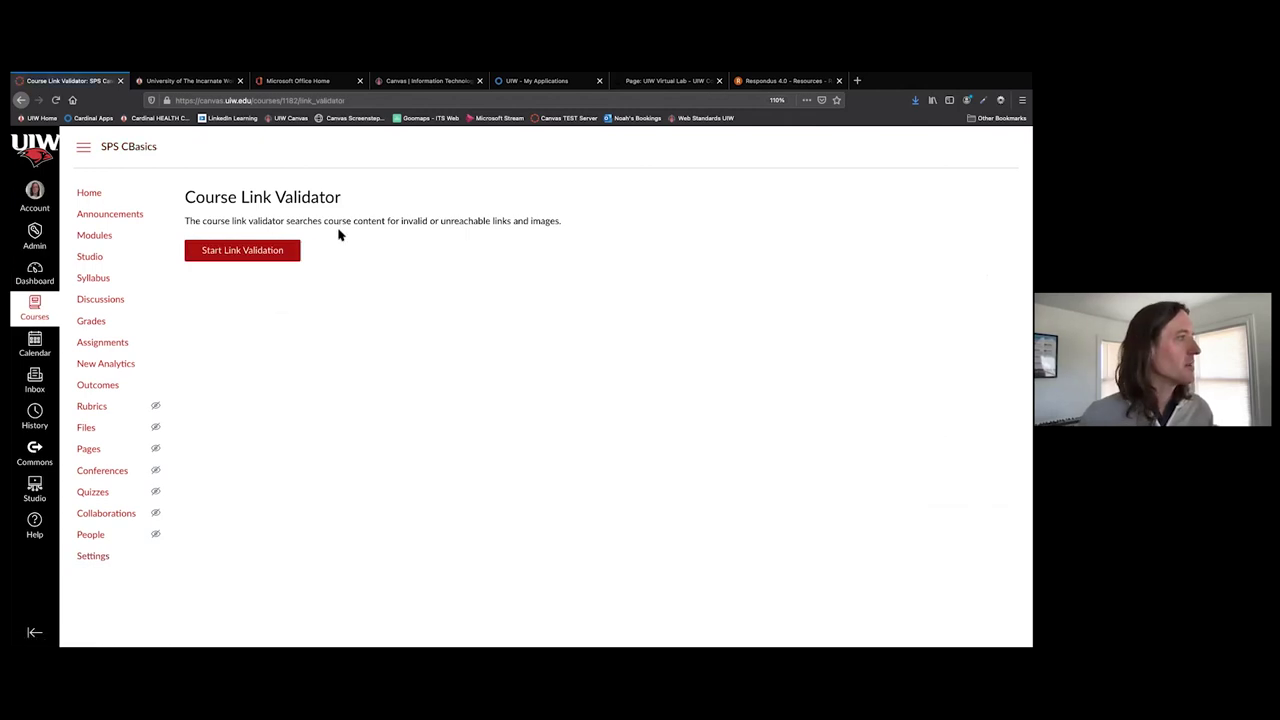
click(263, 251)
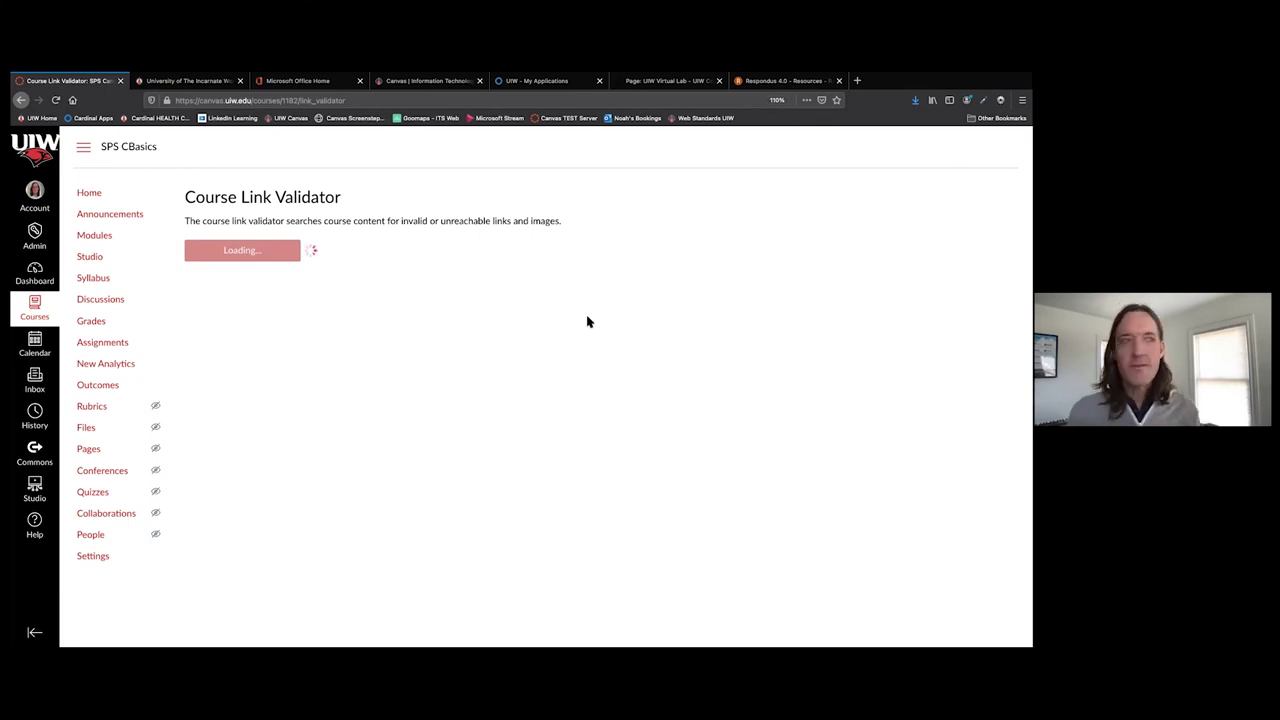
mouse_move(577, 79)
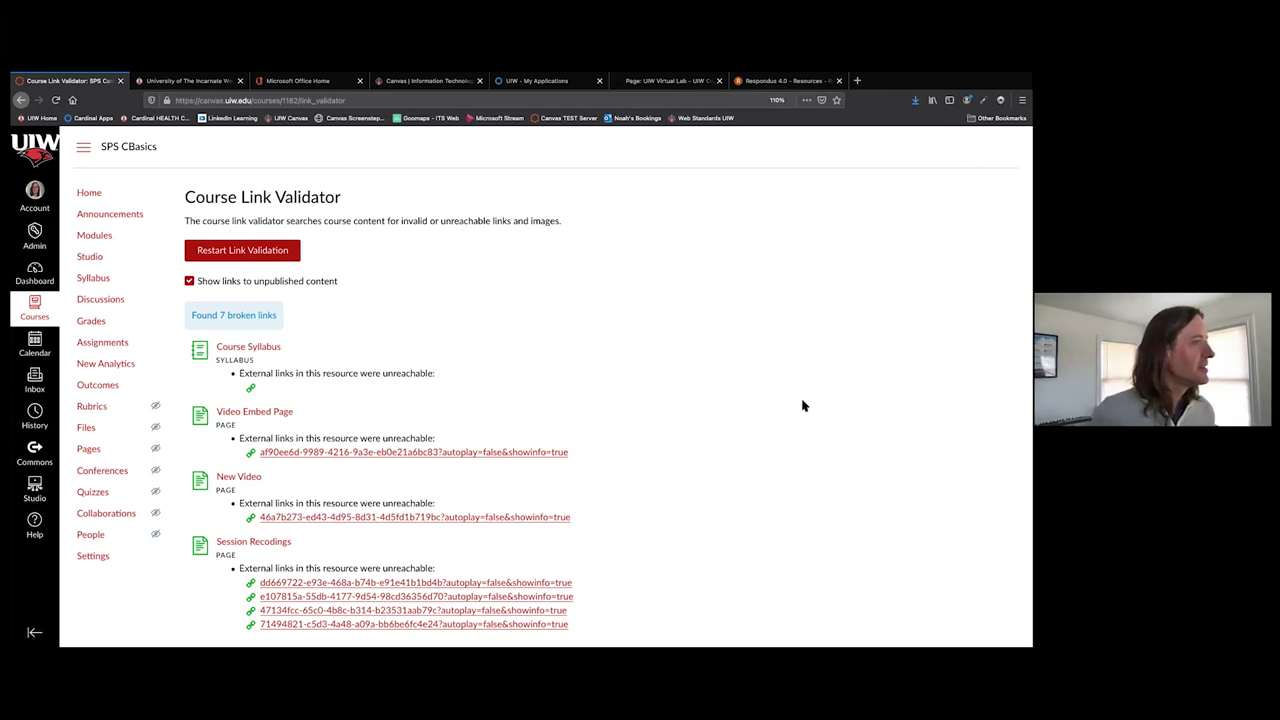
Review the broken link results, turning Show links to unpublished content off and back on.
scroll(802, 405, down, 1)
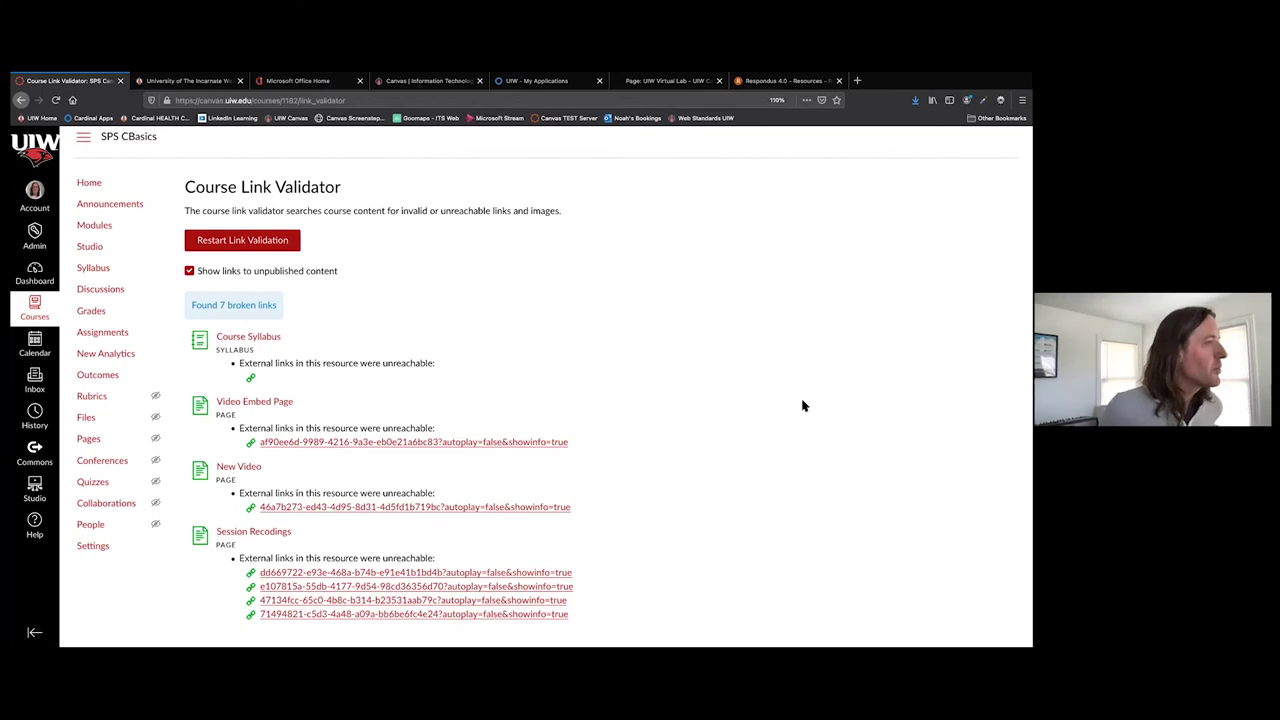
scroll(802, 405, down, 1)
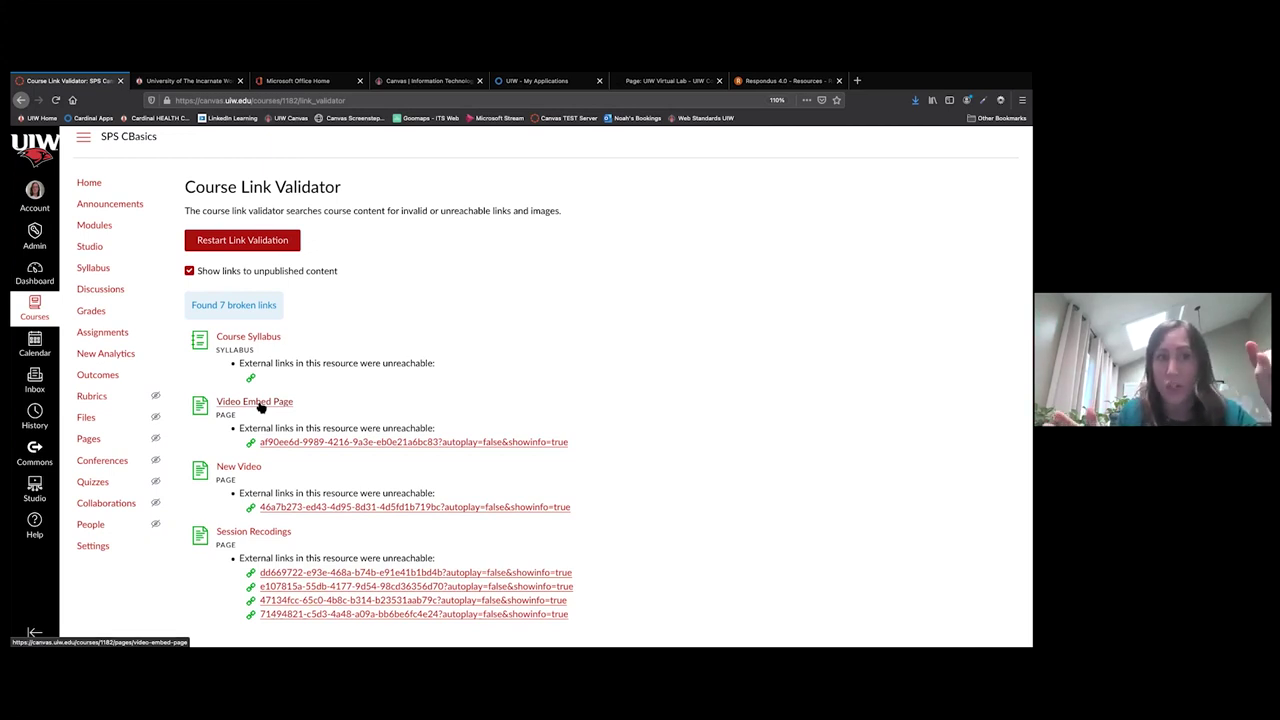
click(190, 271)
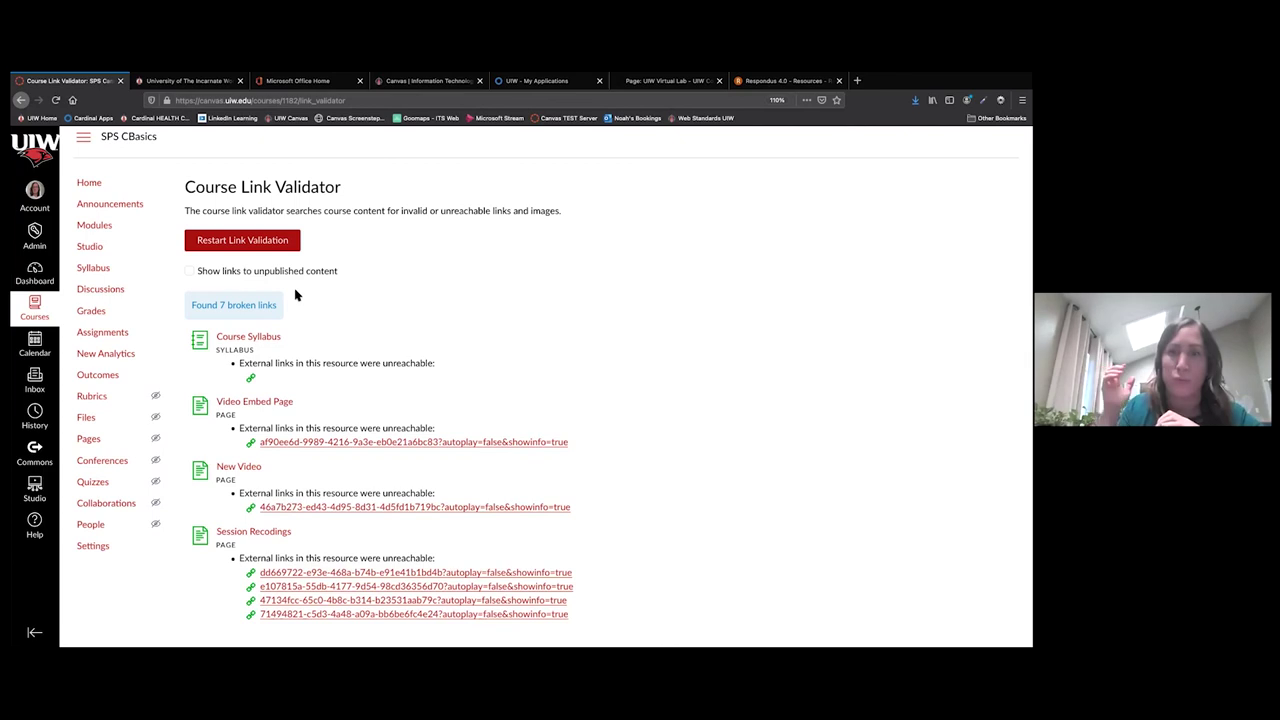
click(189, 271)
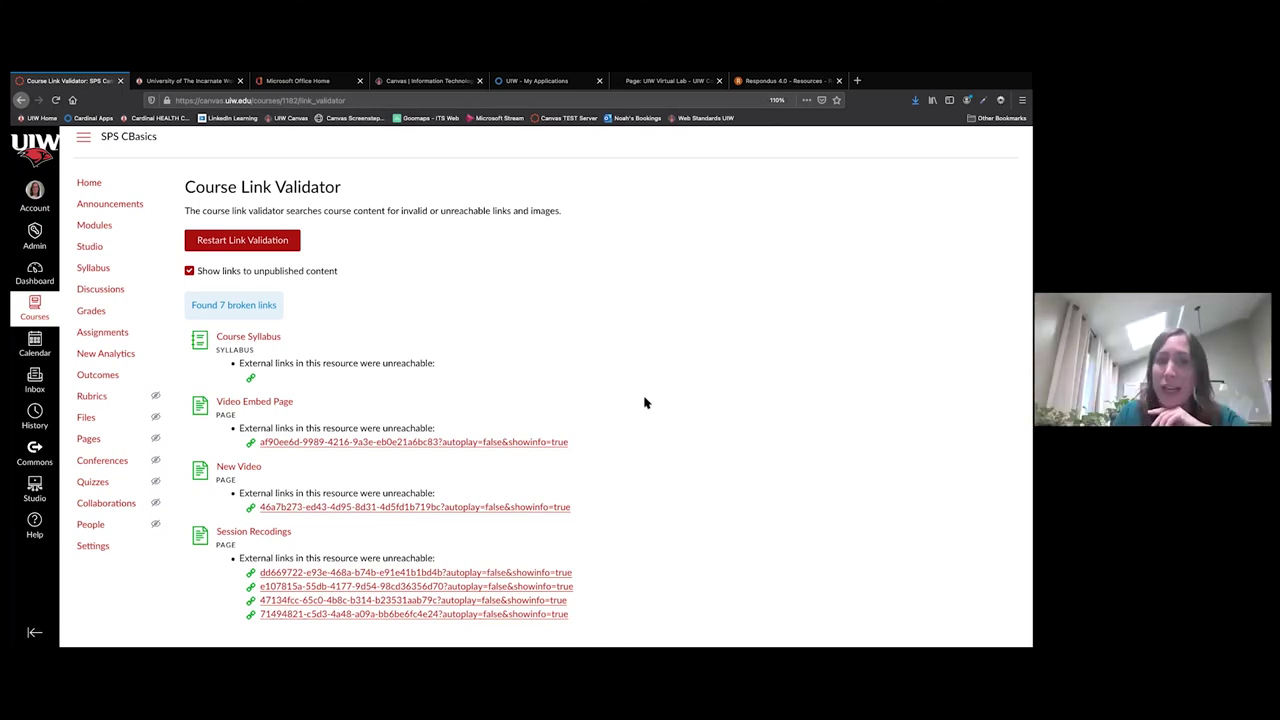
Open Video Embed Page from the validation results, retry loading its embedded video twice, and go back to the validator.
click(248, 401)
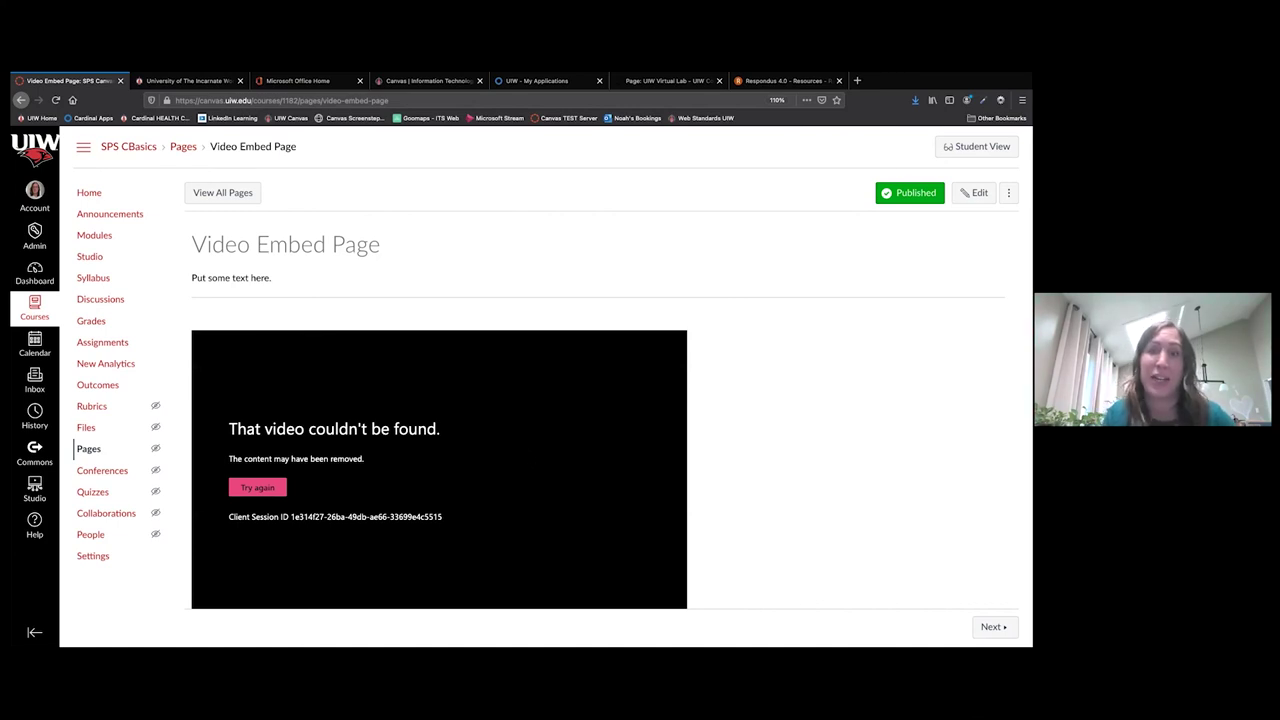
click(257, 489)
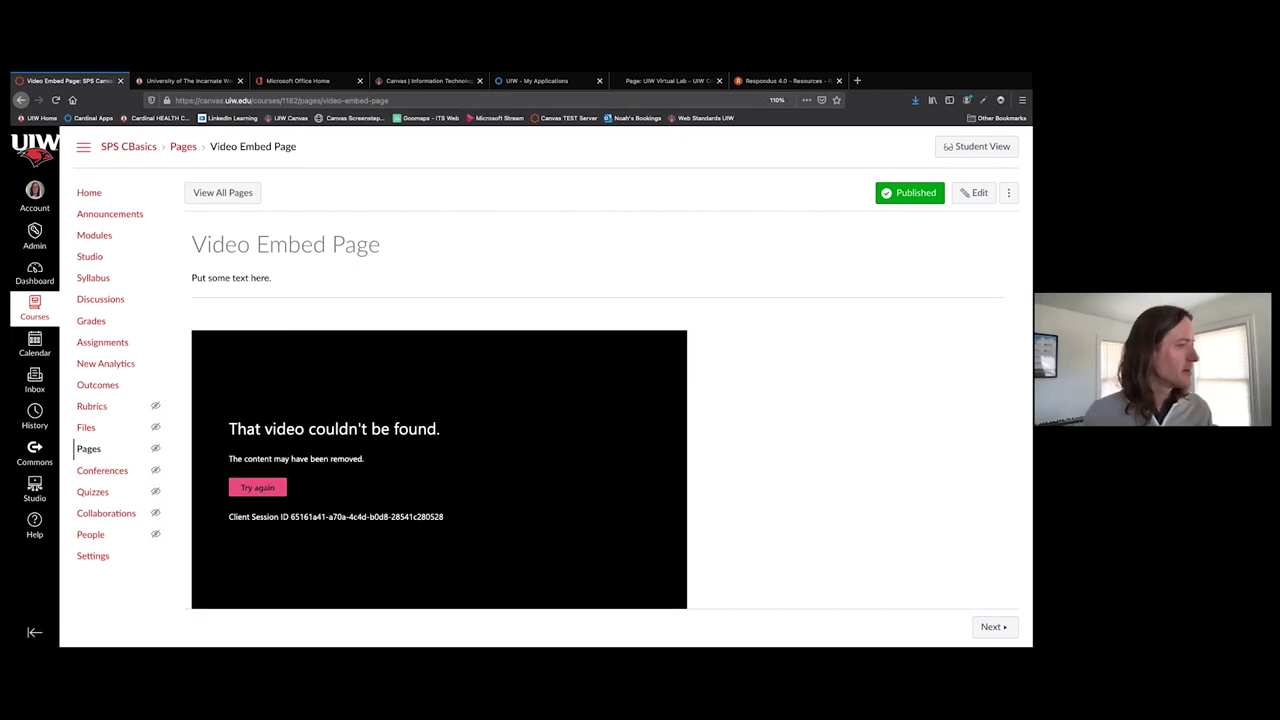
click(244, 487)
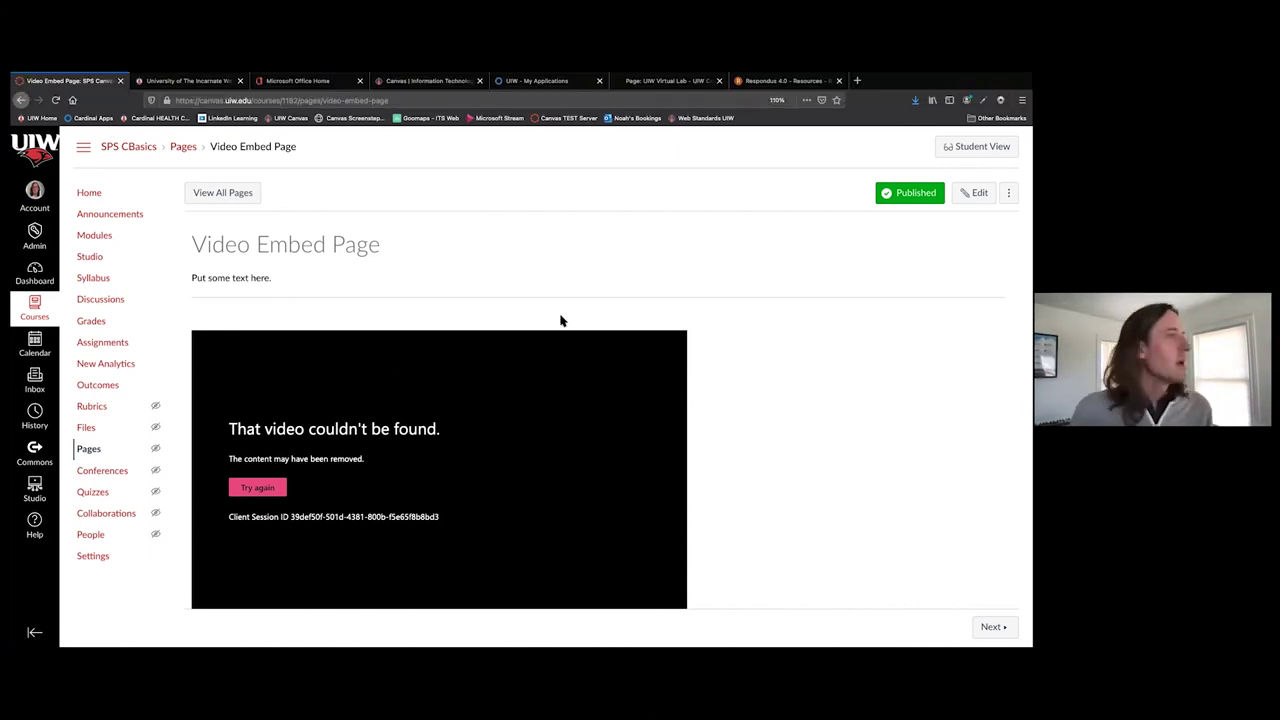
click(20, 100)
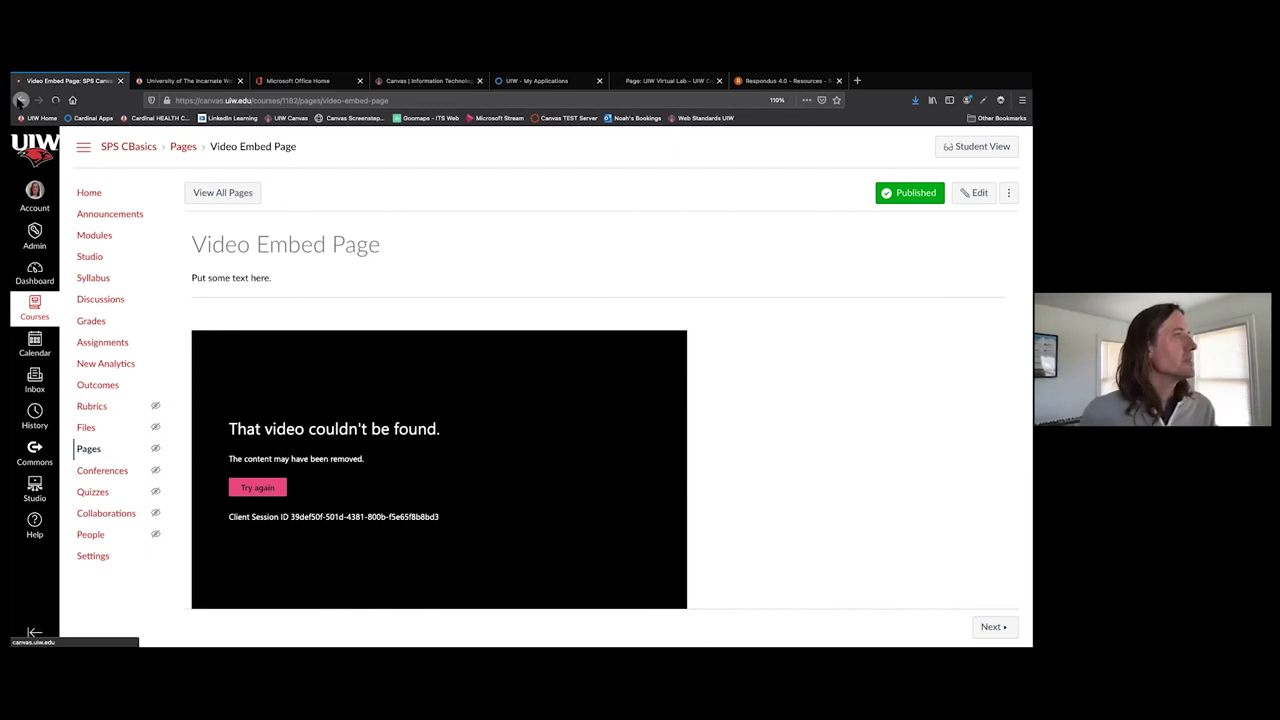